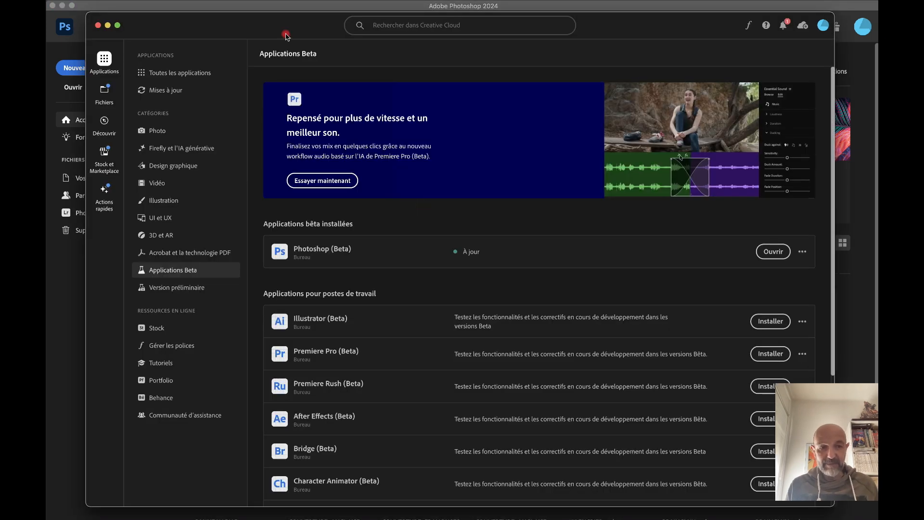
# Launch Photoshop (Beta) from the installed beta applications in Creative Cloud and enlarge its window to fill the screen
pyautogui.moveTo(282, 33); pyautogui.dragTo(261, 24)
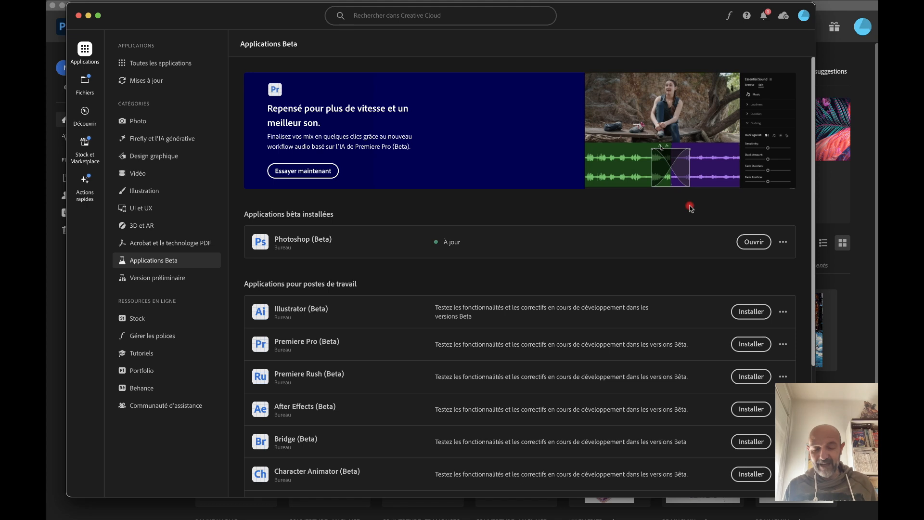
pyautogui.click(755, 242)
pyautogui.moveTo(515, 25); pyautogui.dragTo(495, 13)
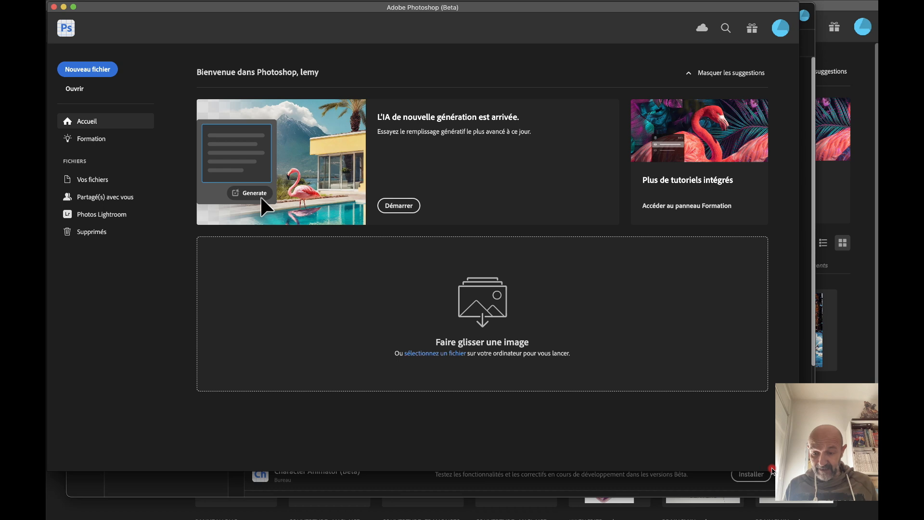
pyautogui.moveTo(760, 8); pyautogui.dragTo(794, 8)
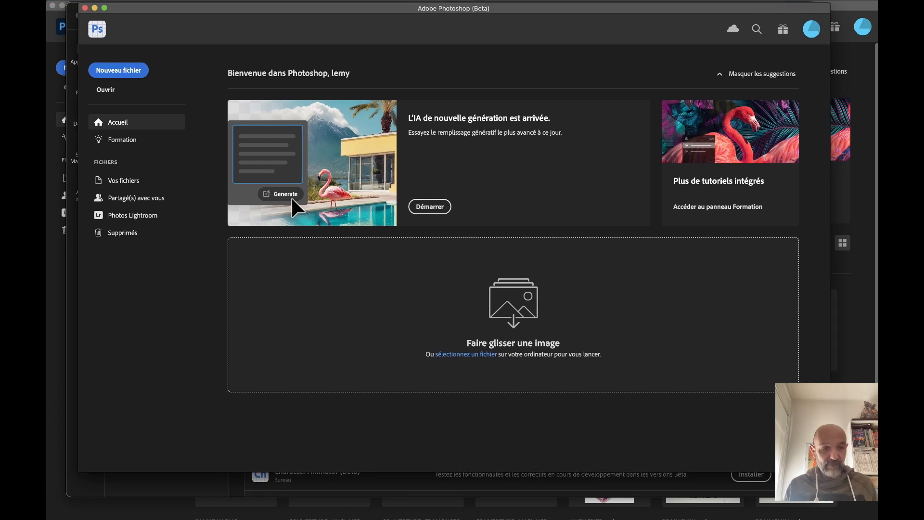
pyautogui.click(104, 8)
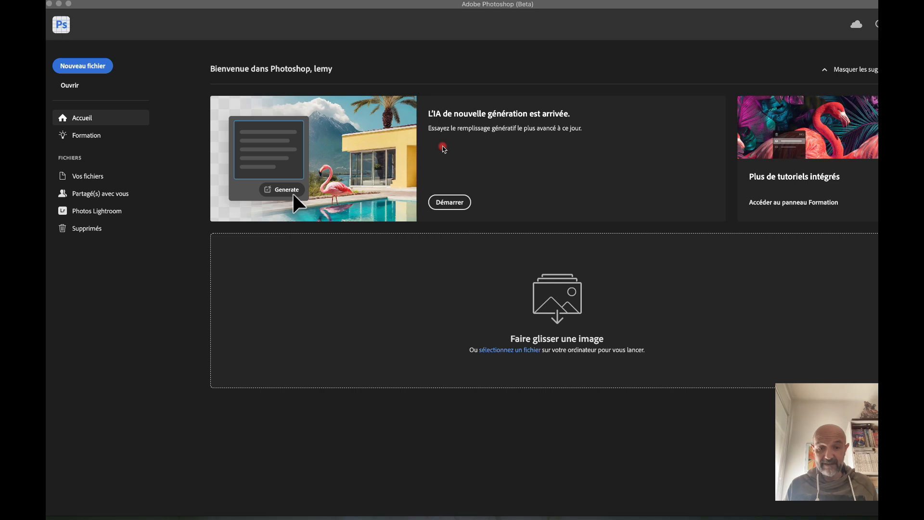
# Start a blank document from the new-generation AI introduction on the home screen and open the Générer une image dialog
pyautogui.click(446, 204)
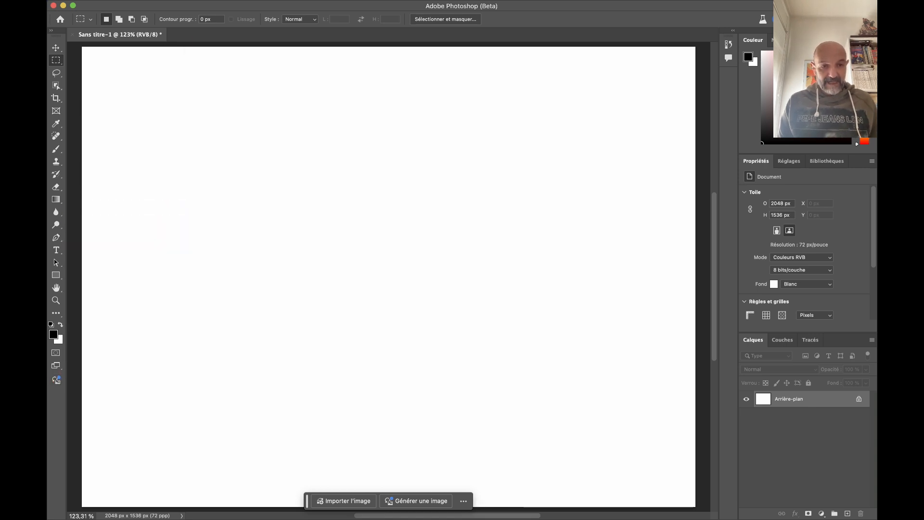
pyautogui.click(204, 1)
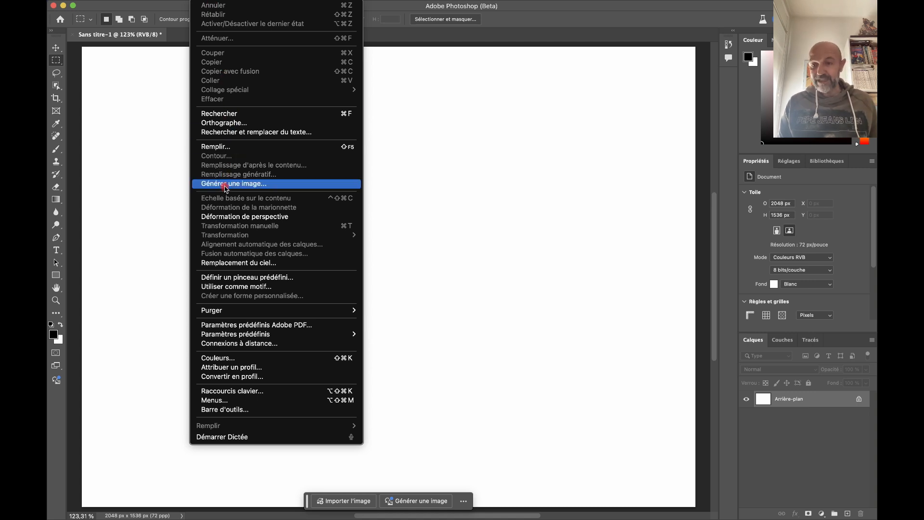
pyautogui.click(470, 204)
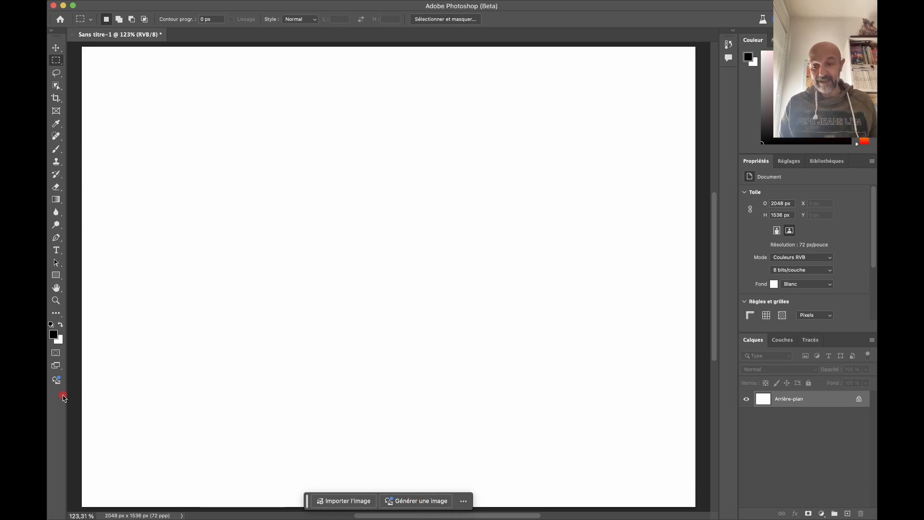
pyautogui.click(444, 502)
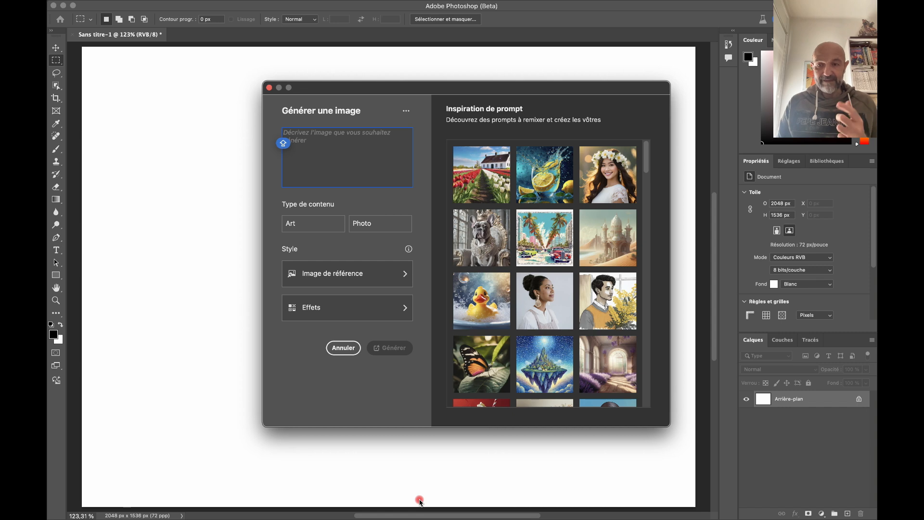
# Generate an image from the prompt "Homme vétu d'un imperméable et d'un chapeau dans une ruelle sombre. Style 50's"
pyautogui.write('Ho')
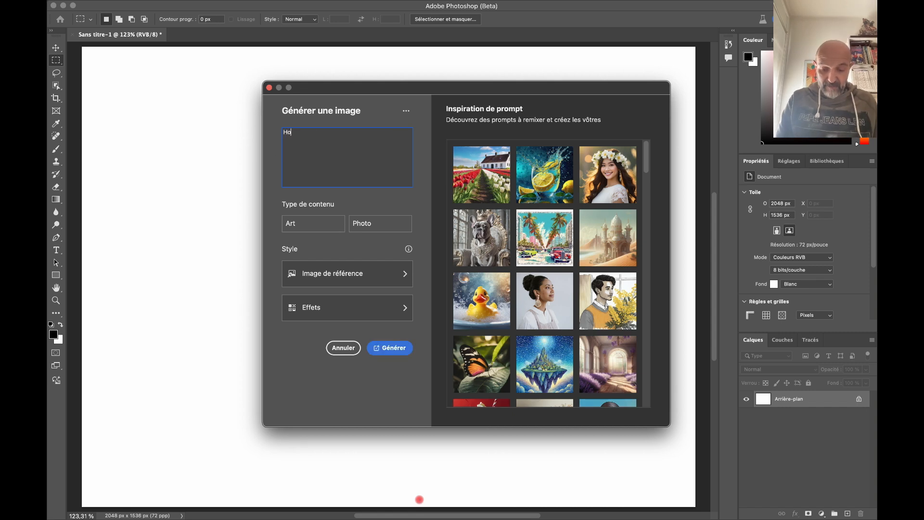
pyautogui.write("mme vétu d'un imperméab")
pyautogui.write('le')
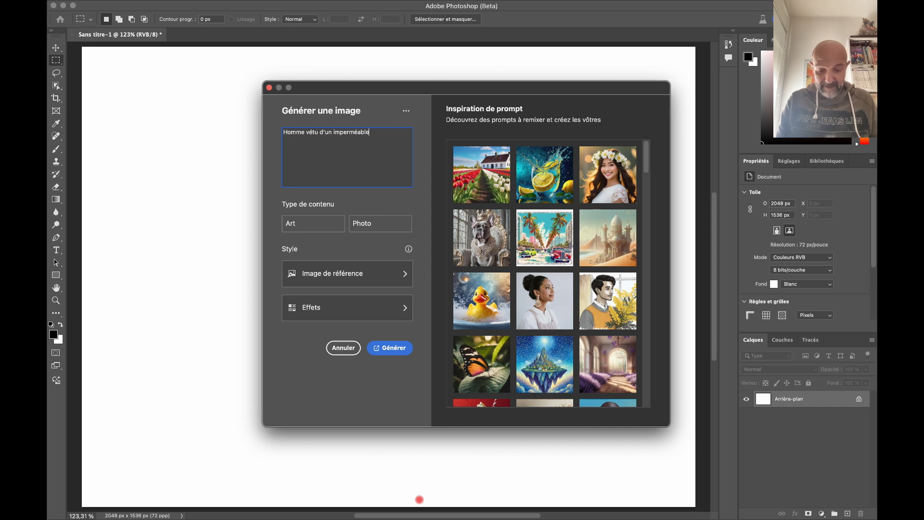
pyautogui.write(" et d'un cha")
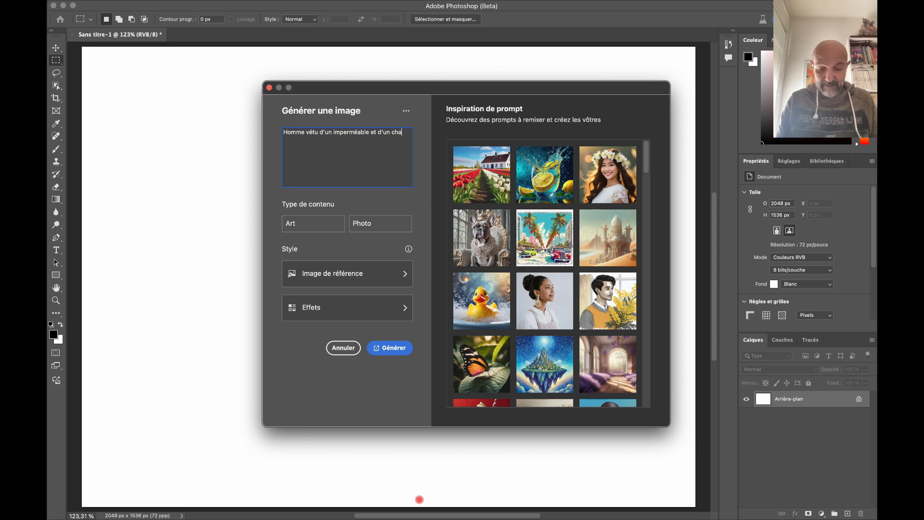
pyautogui.write('peau dans u')
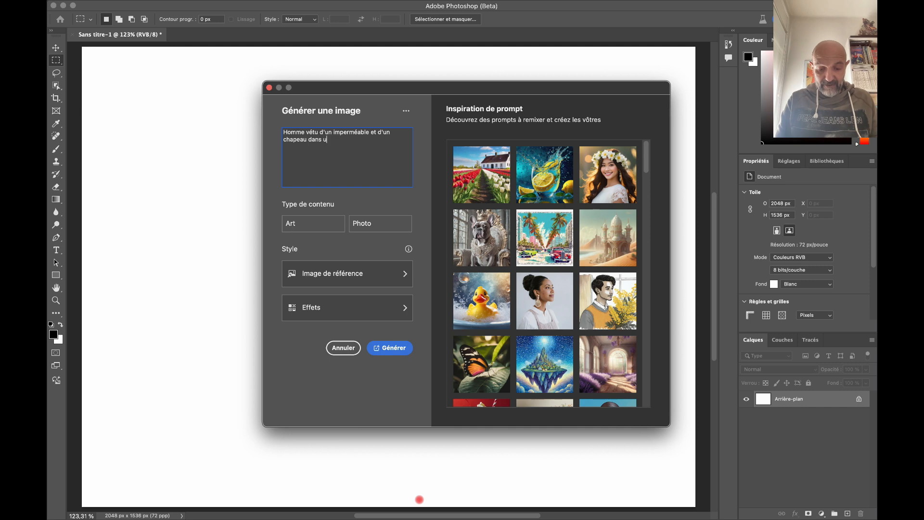
pyautogui.write('ne ruelle sombre. Sty')
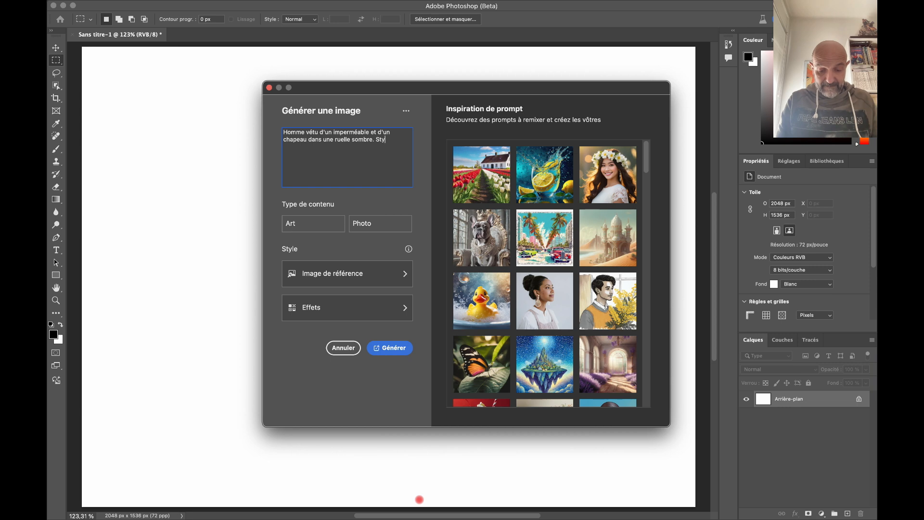
pyautogui.write("le 50's")
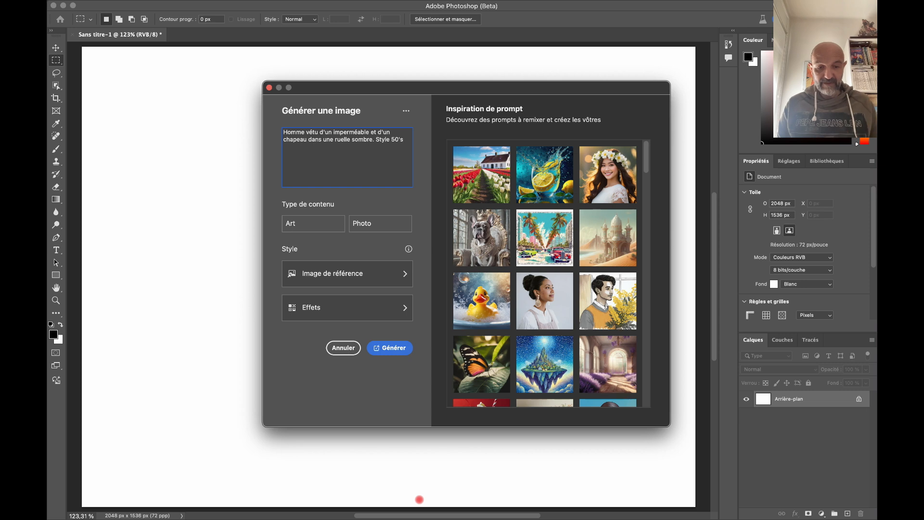
pyautogui.click(391, 347)
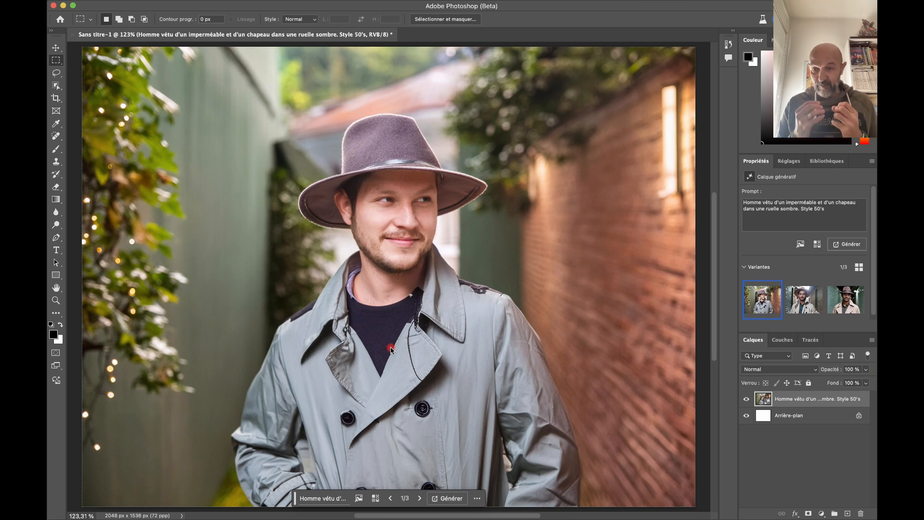
# Examine the first generated image up close and compare it with the second and third variations
pyautogui.scroll(5, 340, 248)
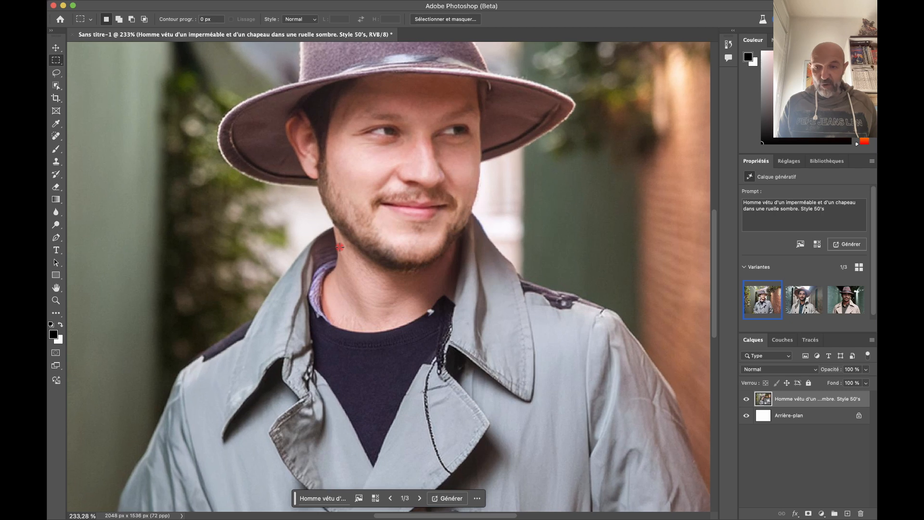
pyautogui.scroll(-3, 340, 248)
pyautogui.scroll(-2, 340, 247)
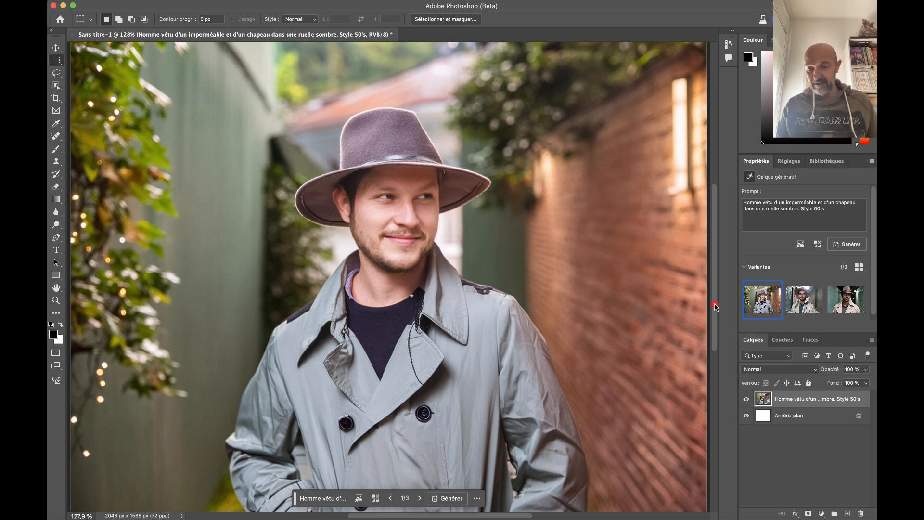
pyautogui.click(801, 301)
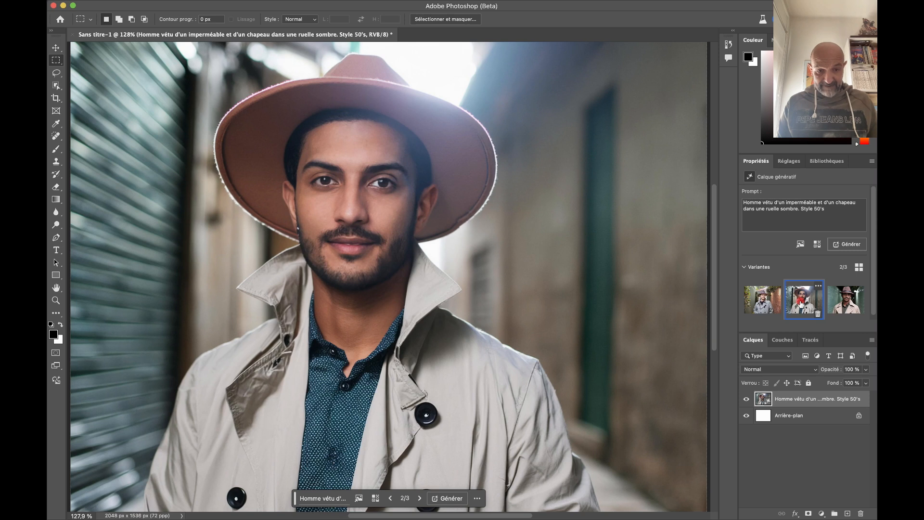
pyautogui.click(843, 299)
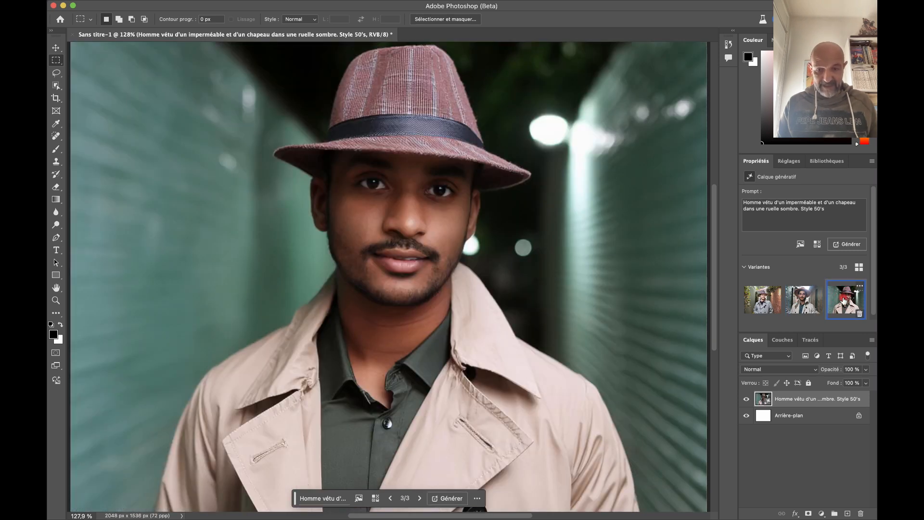
pyautogui.click(806, 297)
pyautogui.click(832, 296)
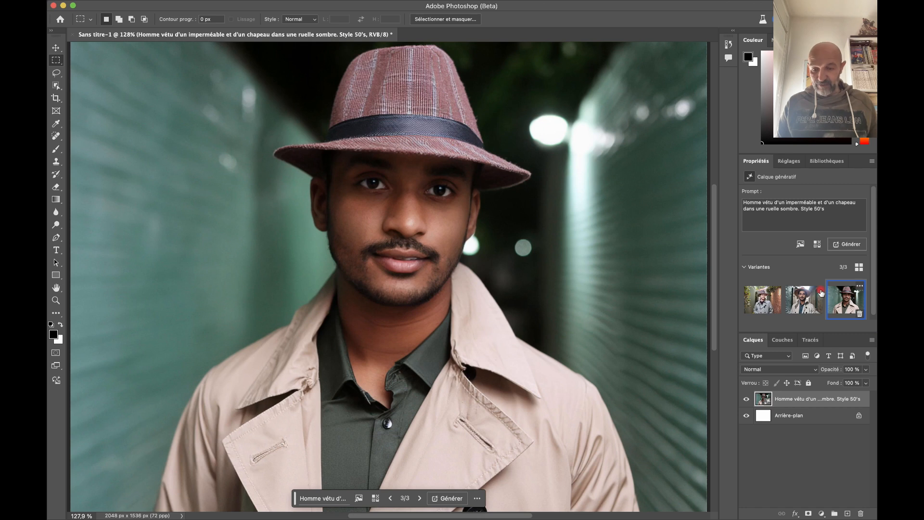
pyautogui.click(789, 401)
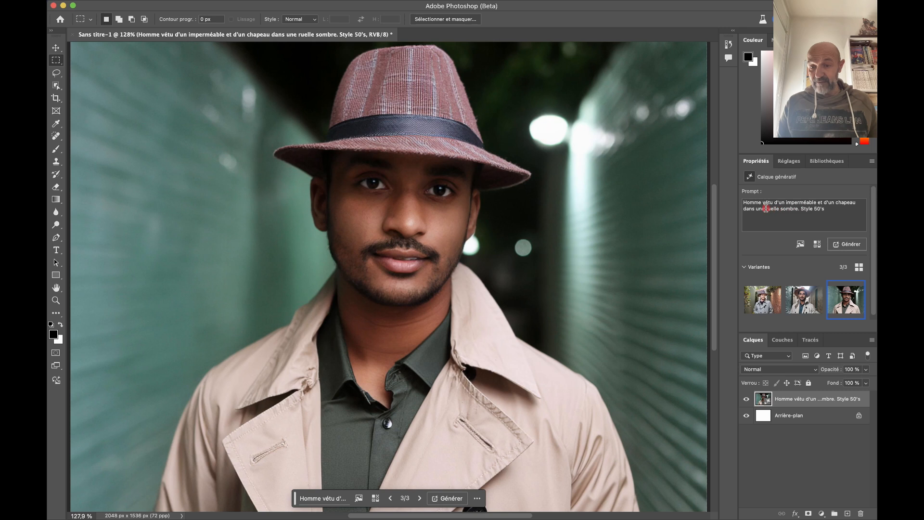
# Generate more variations from the same prompt, compare them and choose the man in a blue raincoat in the alley at night
pyautogui.click(845, 244)
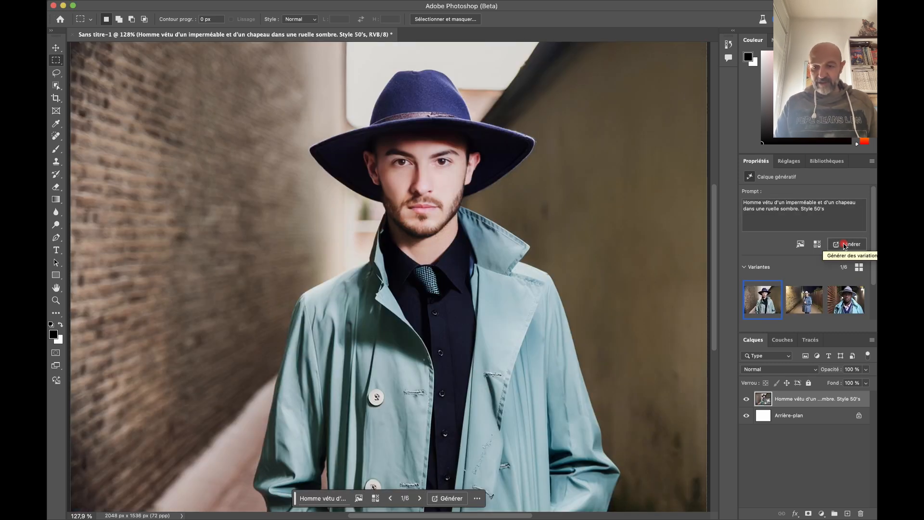
pyautogui.click(812, 300)
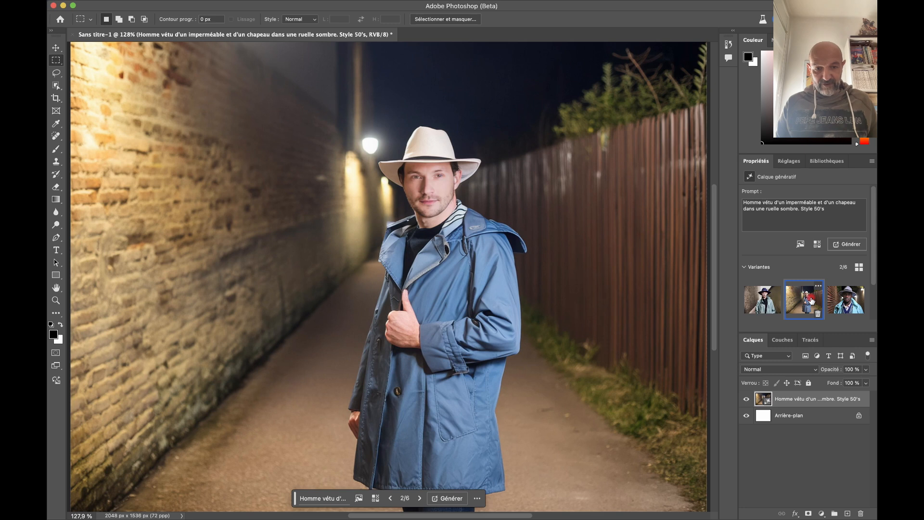
pyautogui.click(836, 304)
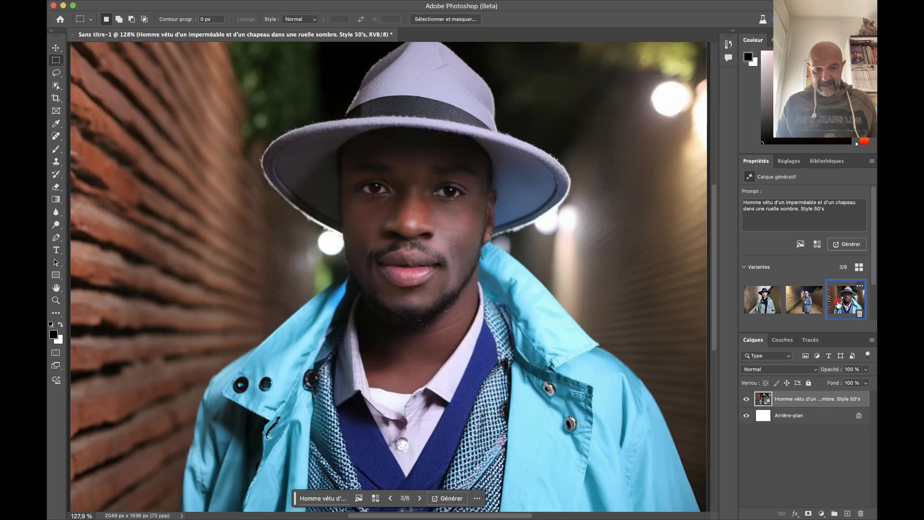
pyautogui.click(807, 299)
pyautogui.scroll(-5, 485, 333)
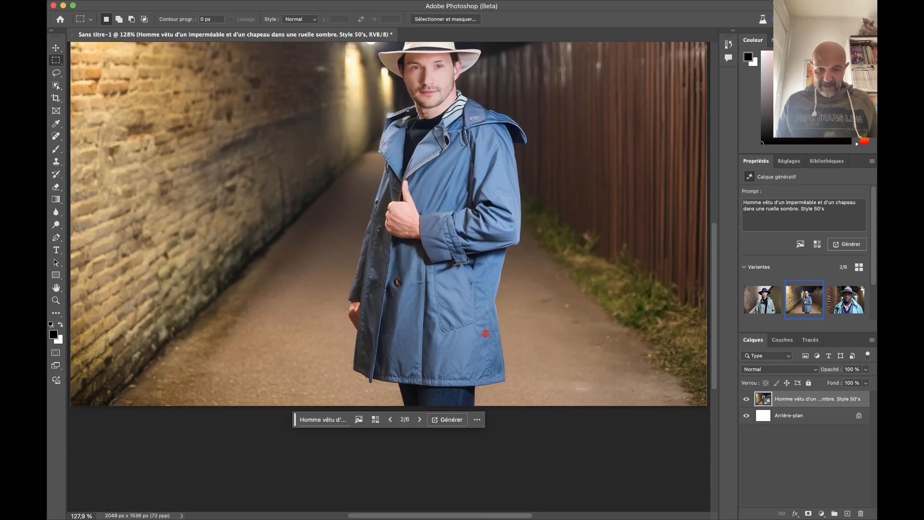
pyautogui.scroll(5, 486, 333)
pyautogui.scroll(-2, 485, 333)
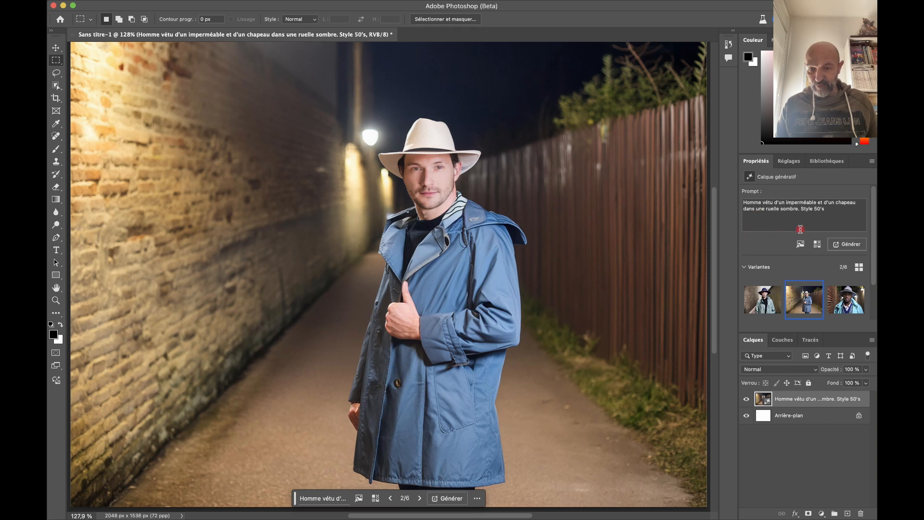
# Add "de new york city" after "ruelle sombre" in the prompt, change the style to "polar film noir" and generate new variations
pyautogui.tripleClick(801, 210)
pyautogui.click(799, 210)
pyautogui.write('de ne')
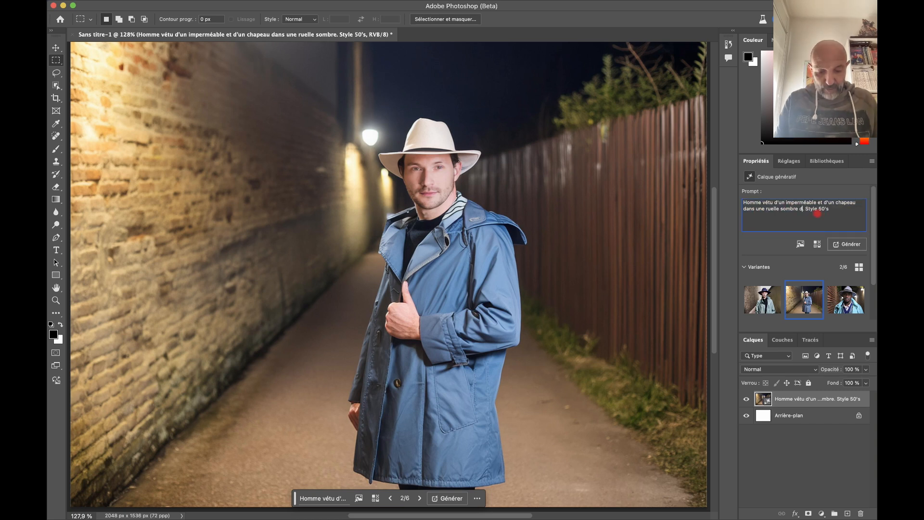
pyautogui.write('w york city')
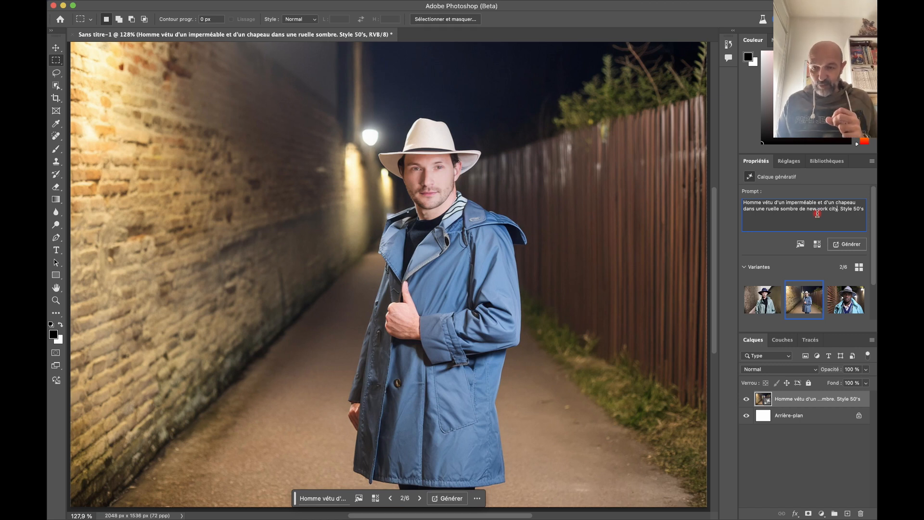
pyautogui.moveTo(853, 210); pyautogui.dragTo(864, 209)
pyautogui.tripleClick(865, 209)
pyautogui.write('polar fil')
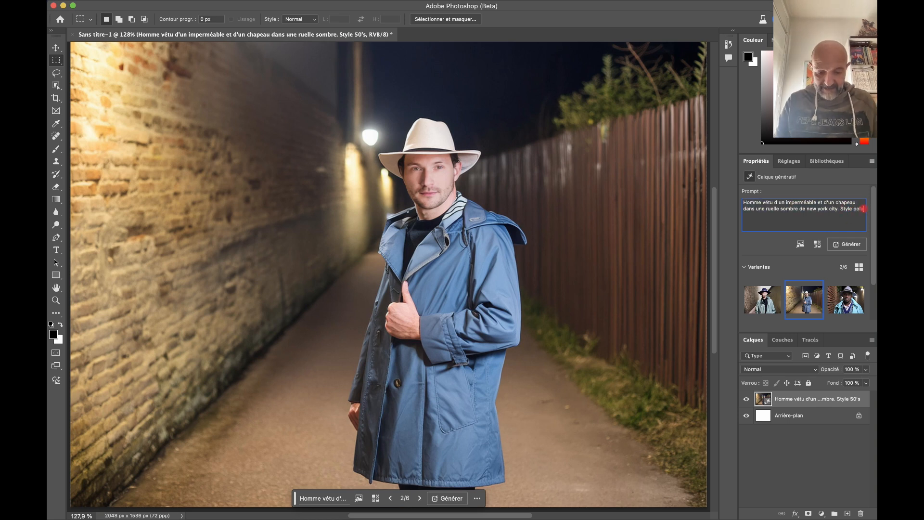
pyautogui.write('m noir')
pyautogui.click(850, 245)
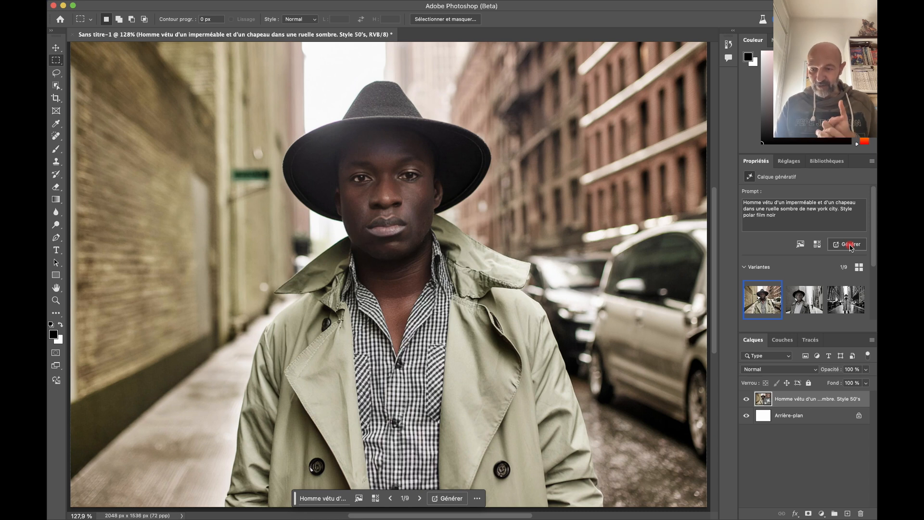
# Compare the new variations, select the black-and-white man standing in the wet street and review the full set of variants
pyautogui.click(803, 300)
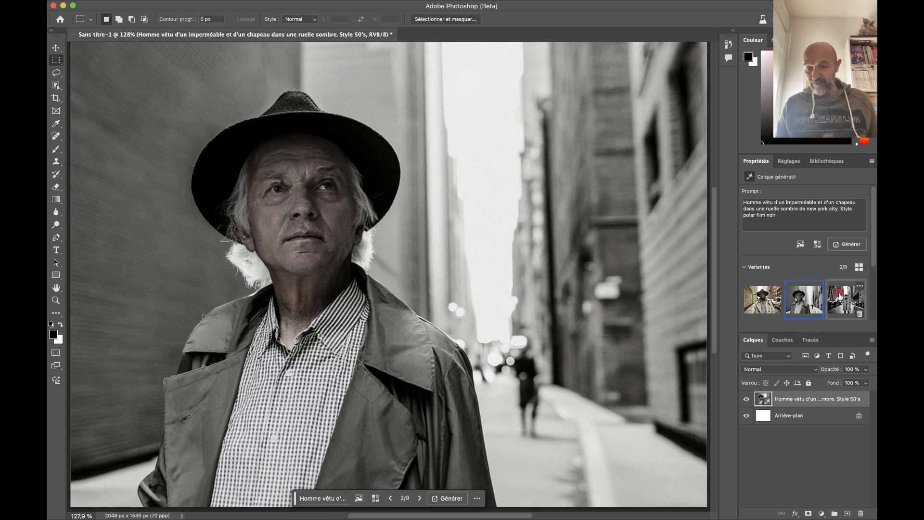
pyautogui.click(840, 298)
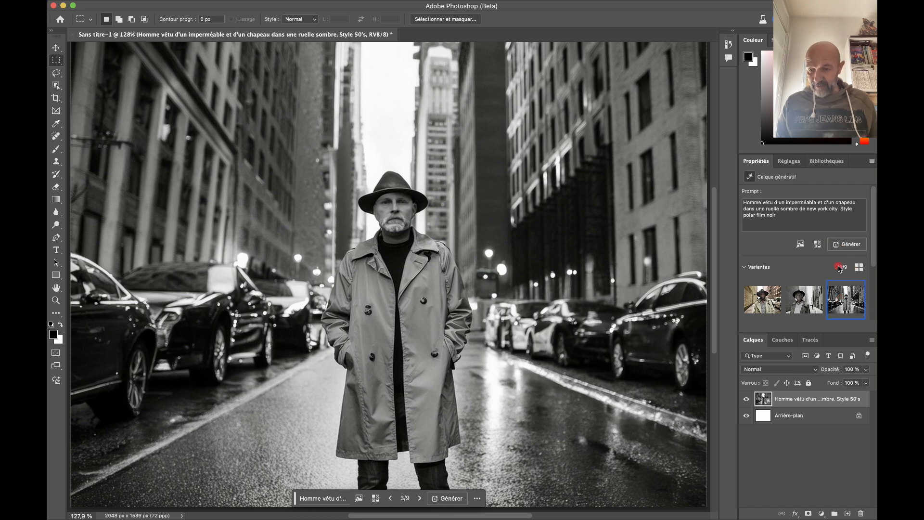
pyautogui.scroll(-4, 815, 295)
pyautogui.scroll(4, 813, 303)
pyautogui.scroll(-4, 813, 302)
pyautogui.scroll(4, 812, 302)
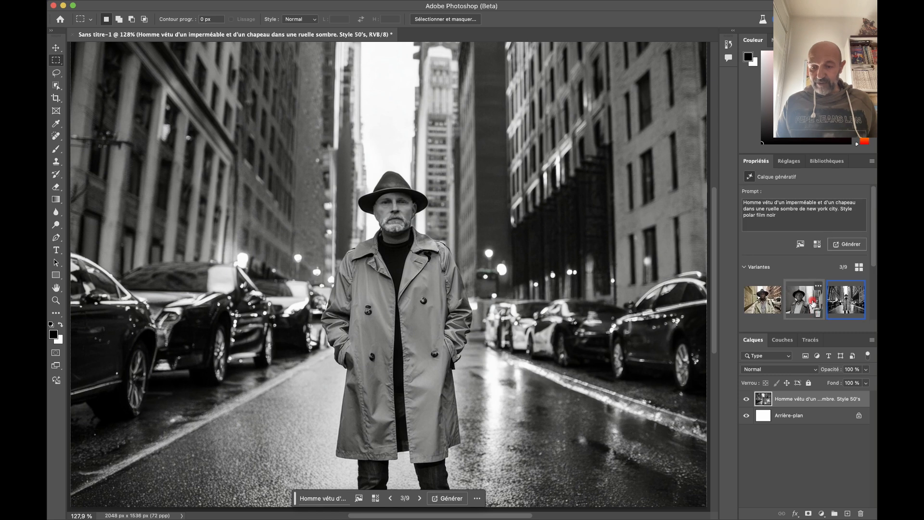
pyautogui.scroll(-4, 813, 302)
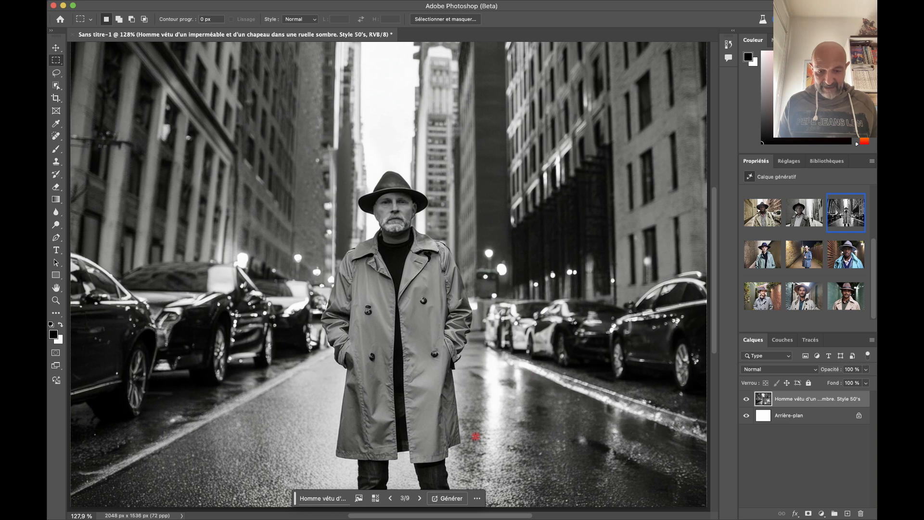
# Remove the background from the selected black-and-white variation of the man in the raincoat
pyautogui.click(478, 503)
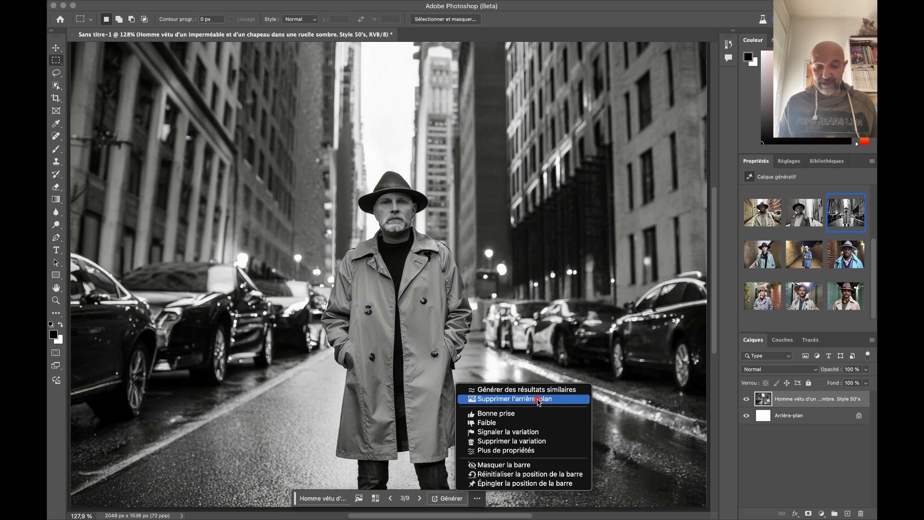
pyautogui.click(538, 401)
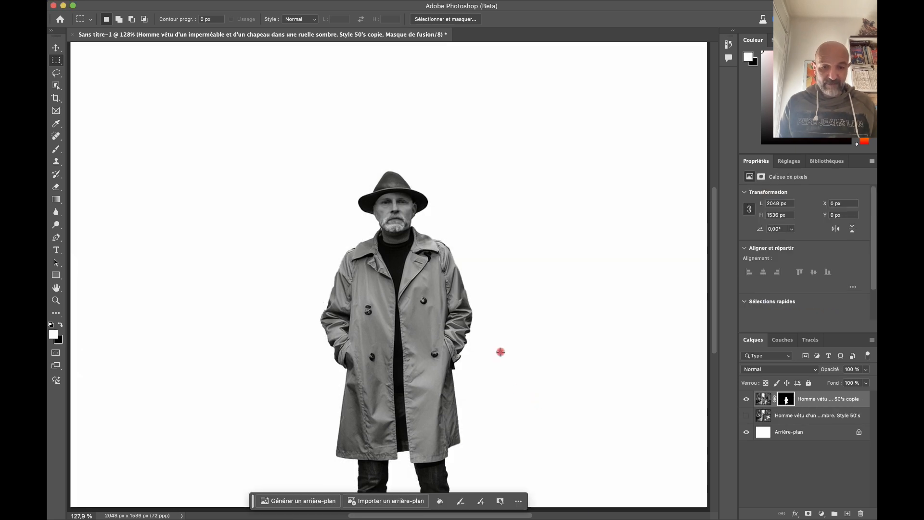
# Examine the cut-out man's edges up close, from the hat and coat down to the legs
pyautogui.scroll(10, 500, 352)
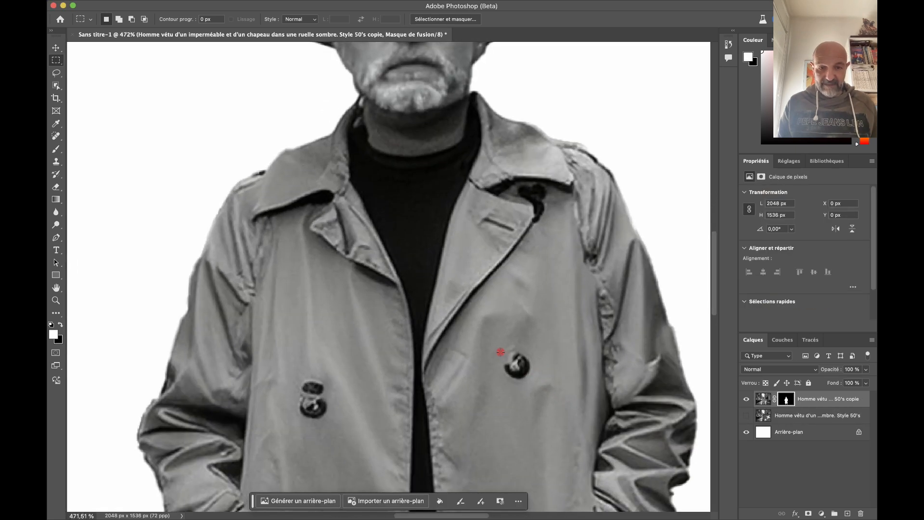
pyautogui.scroll(5, 417, 143)
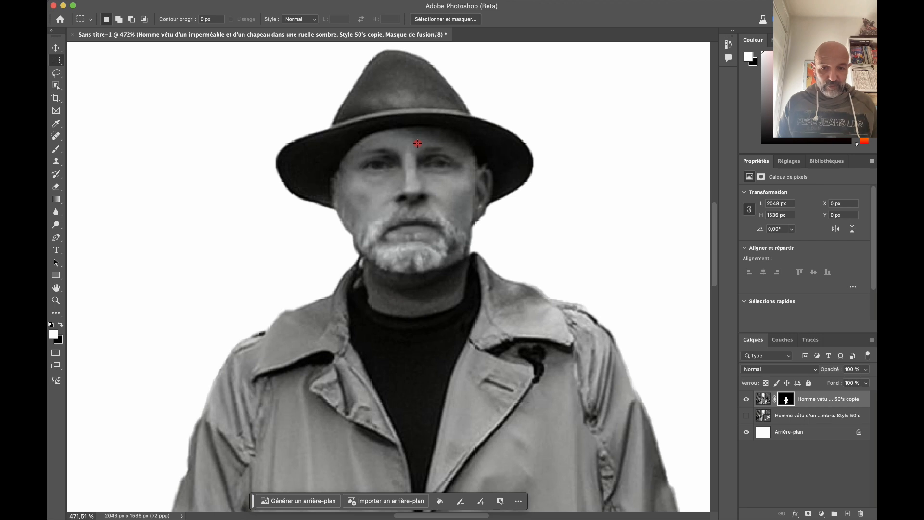
pyautogui.scroll(-5, 418, 144)
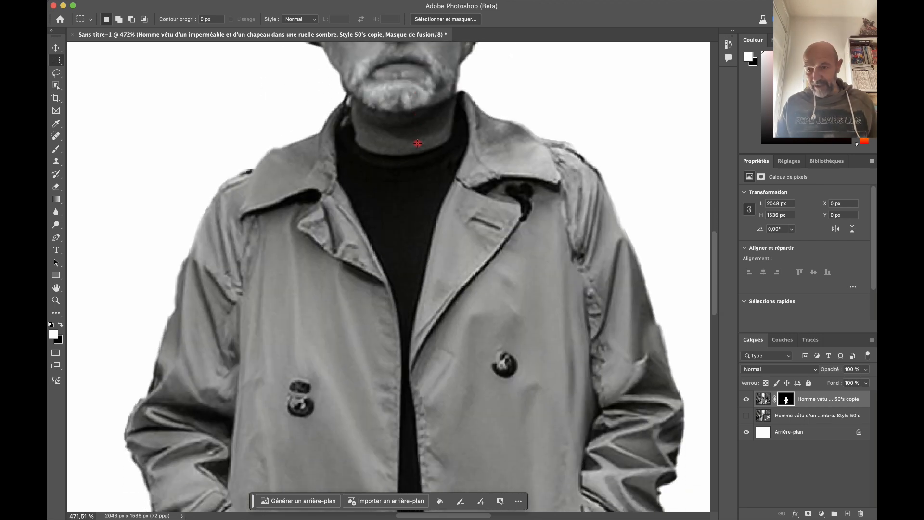
pyautogui.scroll(-7, 417, 143)
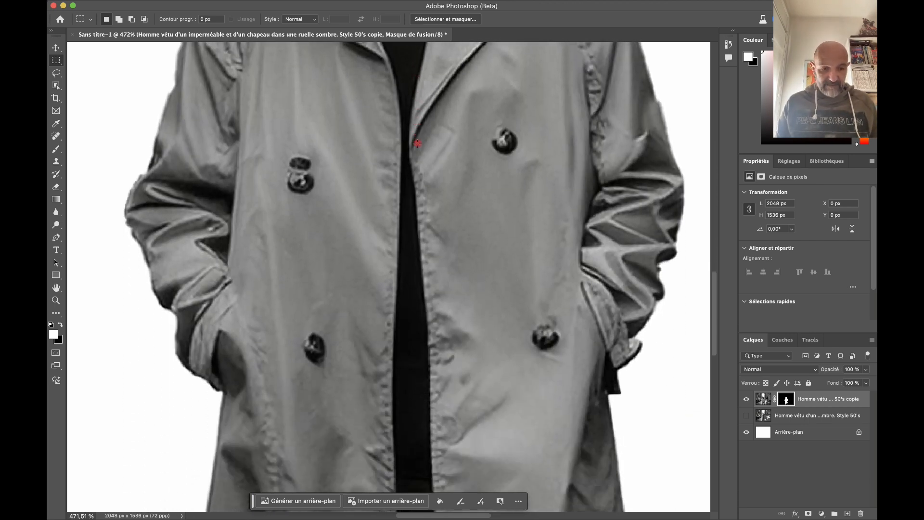
pyautogui.scroll(-8, 417, 143)
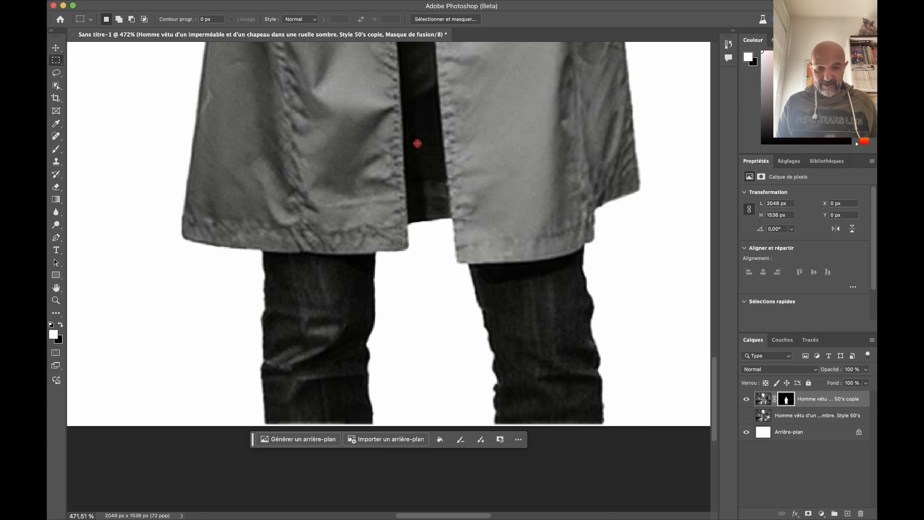
pyautogui.scroll(13, 418, 143)
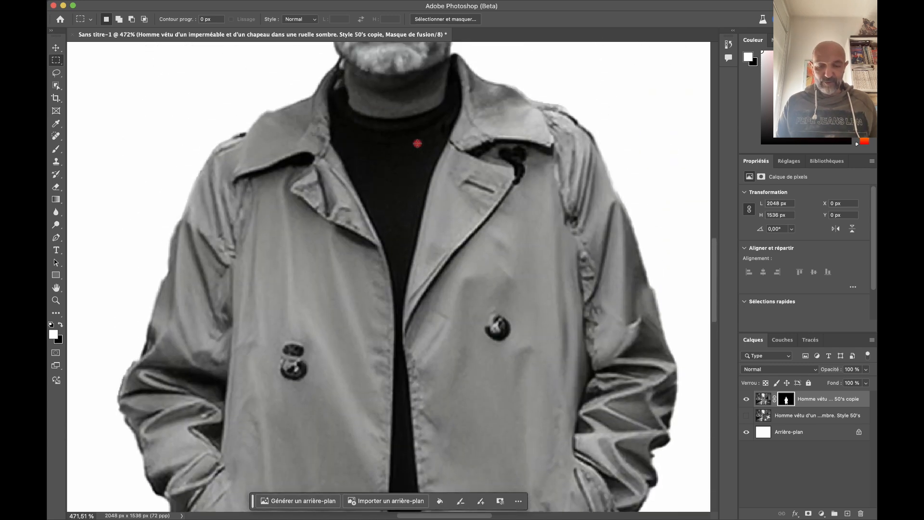
pyautogui.scroll(5, 418, 144)
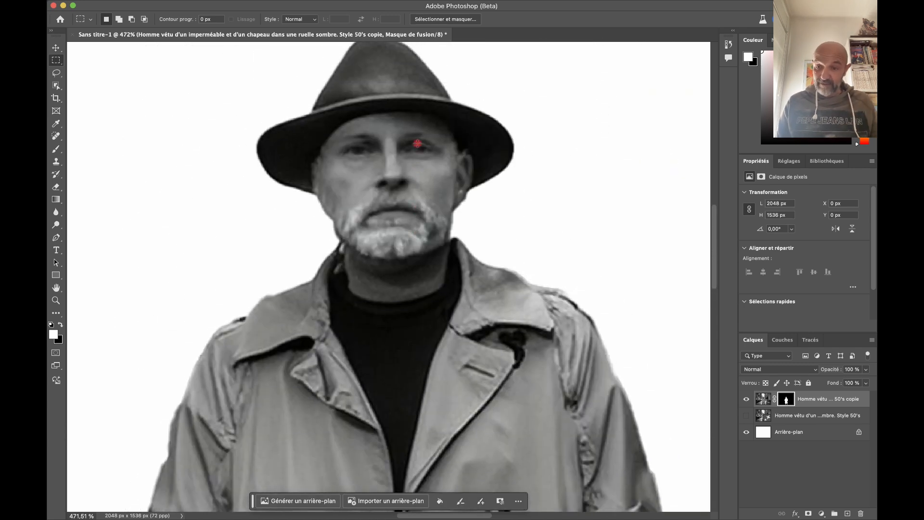
pyautogui.scroll(-10, 418, 143)
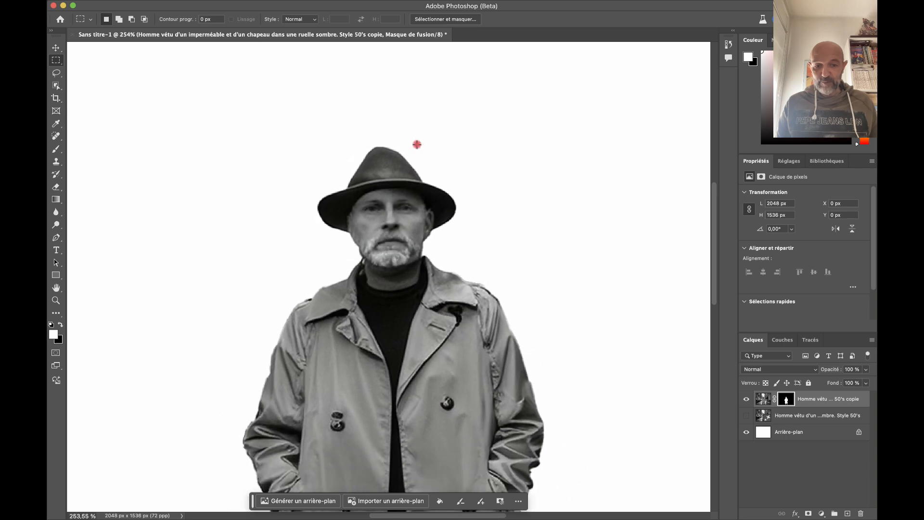
pyautogui.scroll(-5, 416, 145)
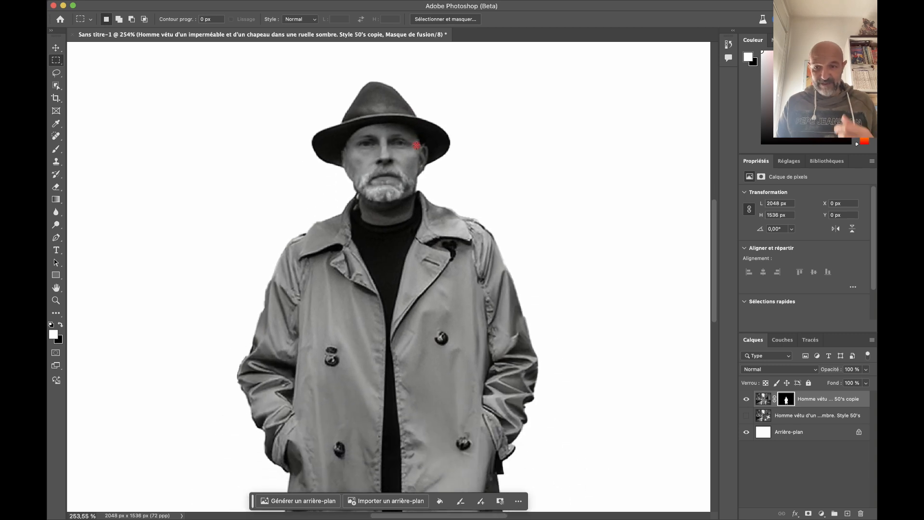
pyautogui.scroll(-4, 416, 145)
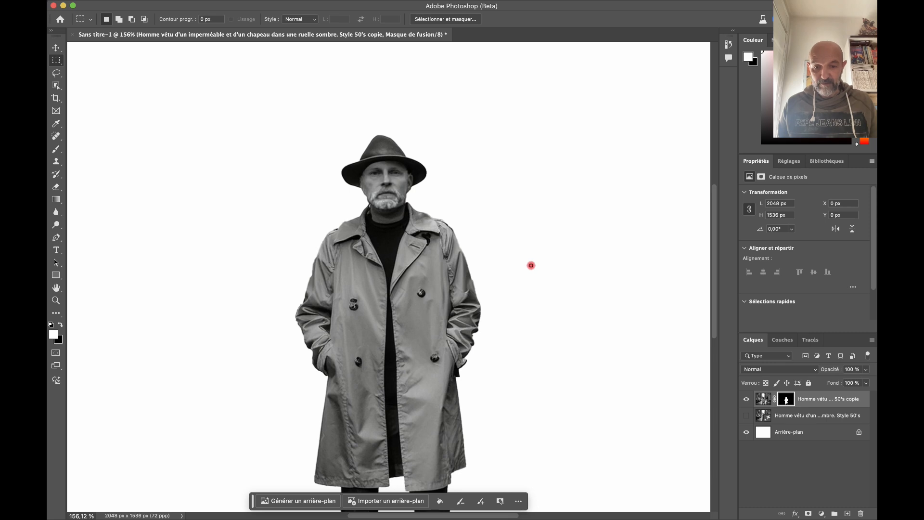
# Paint the layer mask white with an enlarged brush beside the man's shoulder to bring back part of the original street
pyautogui.press('b')
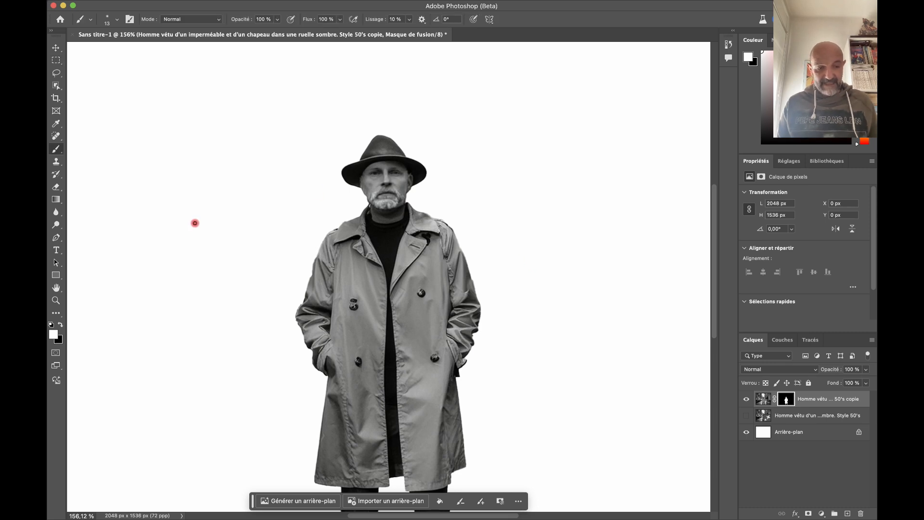
pyautogui.click(449, 232)
pyautogui.keyDown('shift'); pyautogui.click(626, 90); pyautogui.keyUp('shift')
pyautogui.press(']')
pyautogui.press(']')
pyautogui.press(']')
pyautogui.press(']')
pyautogui.press(']')
pyautogui.press(']')
pyautogui.press(']')
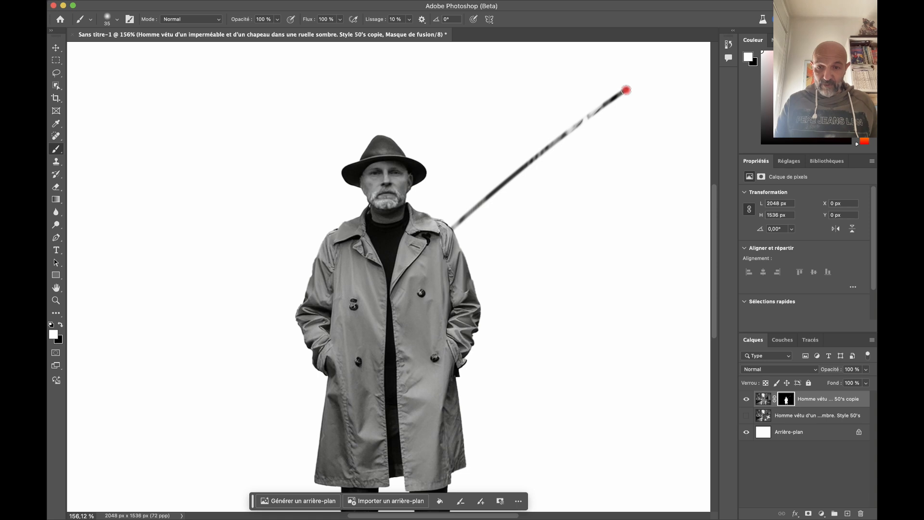
pyautogui.moveTo(626, 90)
pyautogui.mouseDown()
pyautogui.moveTo(551, 149)
pyautogui.moveTo(534, 150)
pyautogui.moveTo(527, 172)
pyautogui.moveTo(566, 160)
pyautogui.moveTo(514, 197)
pyautogui.mouseUp()
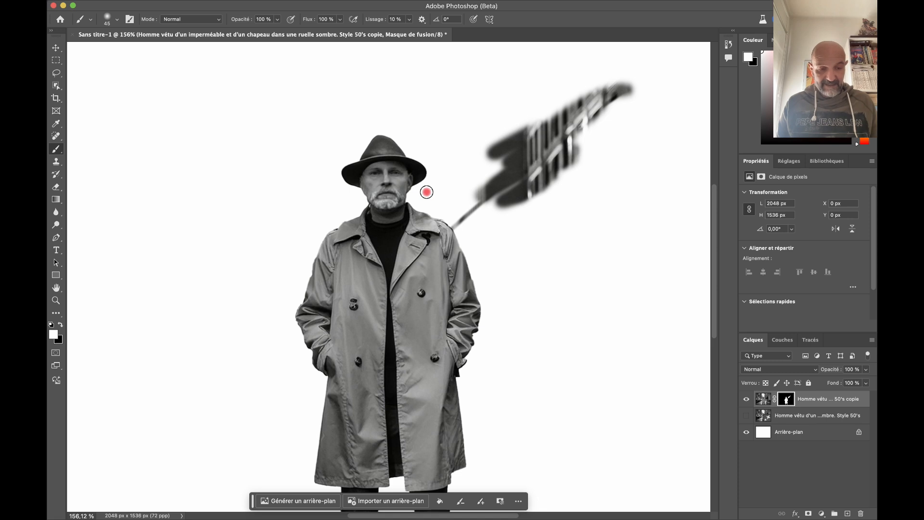
# Paint the mask black over the restored street area, using a 15 px brush along the man's shoulder
pyautogui.press('x')
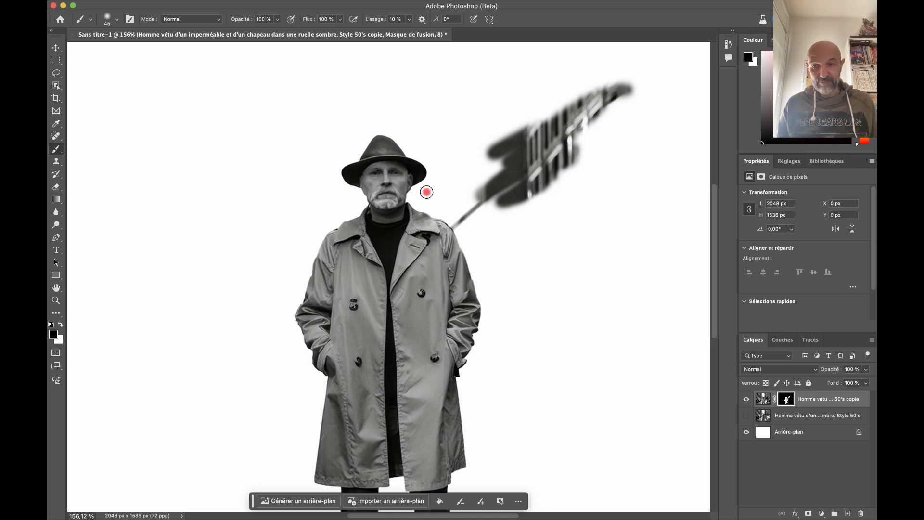
pyautogui.moveTo(571, 122)
pyautogui.mouseDown()
pyautogui.moveTo(624, 87)
pyautogui.moveTo(569, 157)
pyautogui.moveTo(633, 82)
pyautogui.moveTo(581, 125)
pyautogui.moveTo(556, 119)
pyautogui.moveTo(467, 165)
pyautogui.moveTo(588, 118)
pyautogui.moveTo(557, 162)
pyautogui.moveTo(512, 171)
pyautogui.moveTo(583, 92)
pyautogui.moveTo(535, 175)
pyautogui.moveTo(509, 179)
pyautogui.moveTo(521, 201)
pyautogui.moveTo(504, 149)
pyautogui.moveTo(493, 170)
pyautogui.moveTo(482, 168)
pyautogui.moveTo(512, 178)
pyautogui.moveTo(504, 166)
pyautogui.moveTo(500, 208)
pyautogui.moveTo(536, 185)
pyautogui.moveTo(507, 229)
pyautogui.moveTo(530, 145)
pyautogui.moveTo(502, 205)
pyautogui.moveTo(461, 209)
pyautogui.moveTo(481, 220)
pyautogui.mouseUp()
pyautogui.press('[')
pyautogui.press('[')
pyautogui.press('[')
pyautogui.press('[')
pyautogui.press('[')
pyautogui.press('[')
pyautogui.moveTo(448, 211)
pyautogui.mouseDown()
pyautogui.moveTo(467, 235)
pyautogui.moveTo(456, 220)
pyautogui.moveTo(458, 229)
pyautogui.mouseUp()
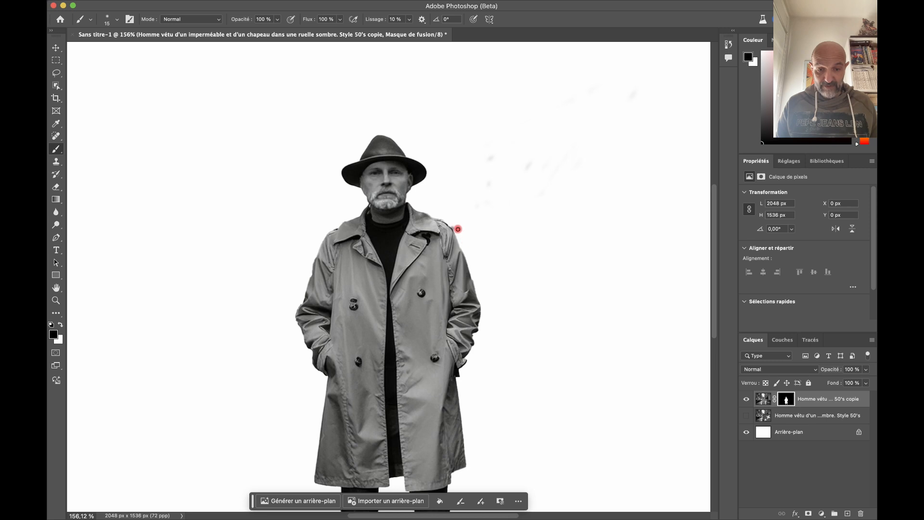
# Generate a new background behind the man from the prompt "rue de londres dans le brouillard. Ambiance thriller"
pyautogui.scroll(-3, 522, 295)
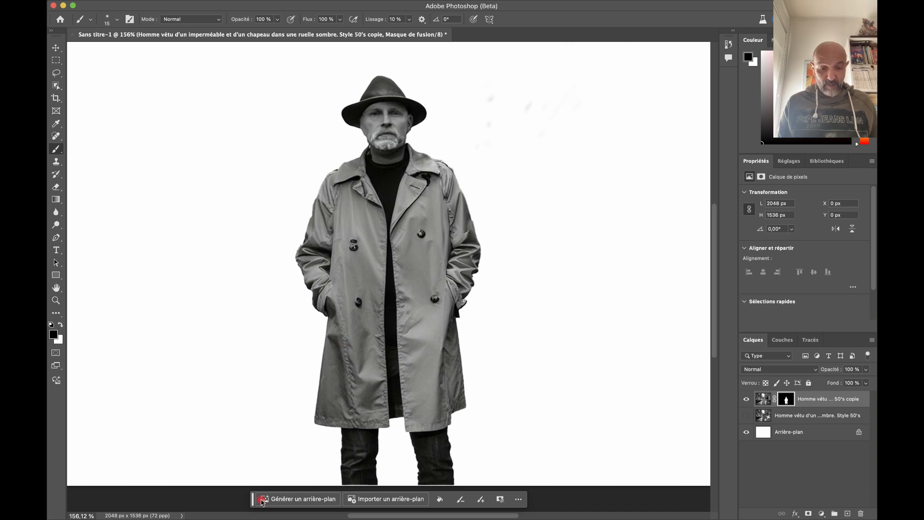
pyautogui.moveTo(395, 501)
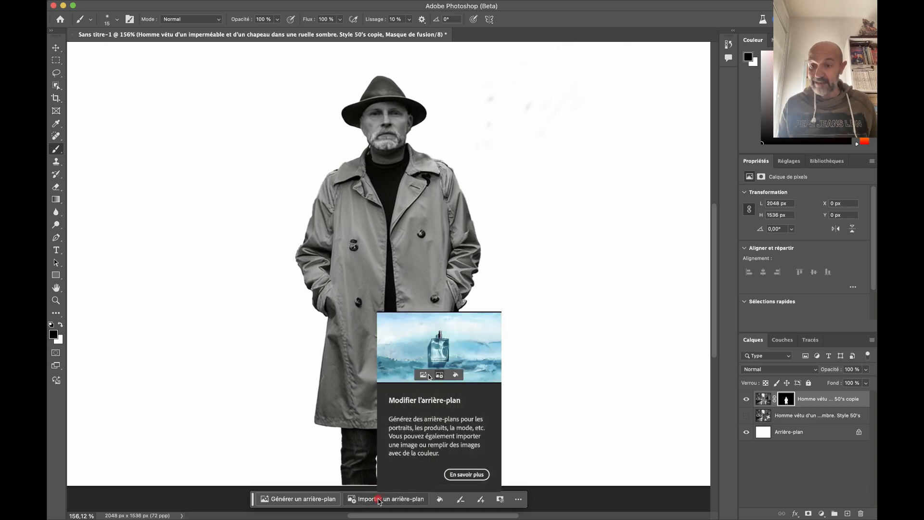
pyautogui.click(309, 500)
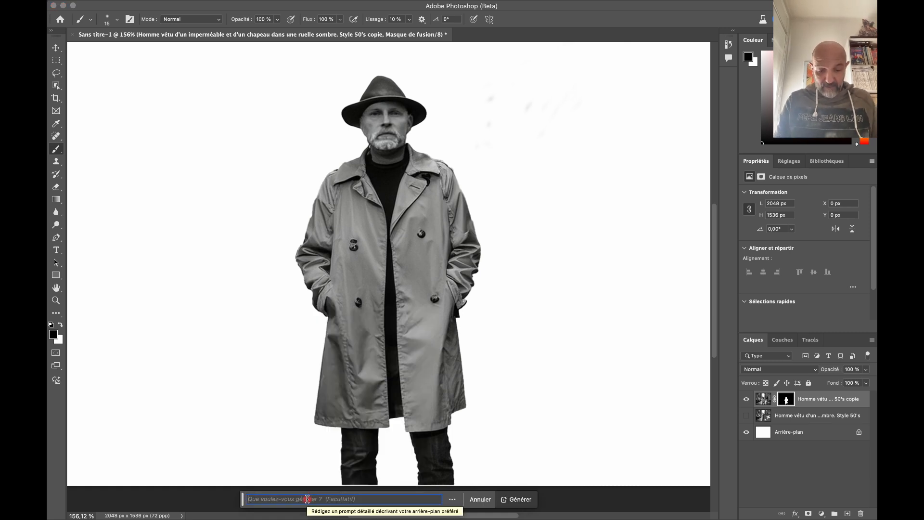
pyautogui.write('rue de liondre')
pyautogui.press('BackSpace')
pyautogui.press('BackSpace')
pyautogui.press('BackSpace')
pyautogui.press('BackSpace')
pyautogui.press('BackSpace')
pyautogui.press('BackSpace')
pyautogui.write('ondres dans le brouillard. A')
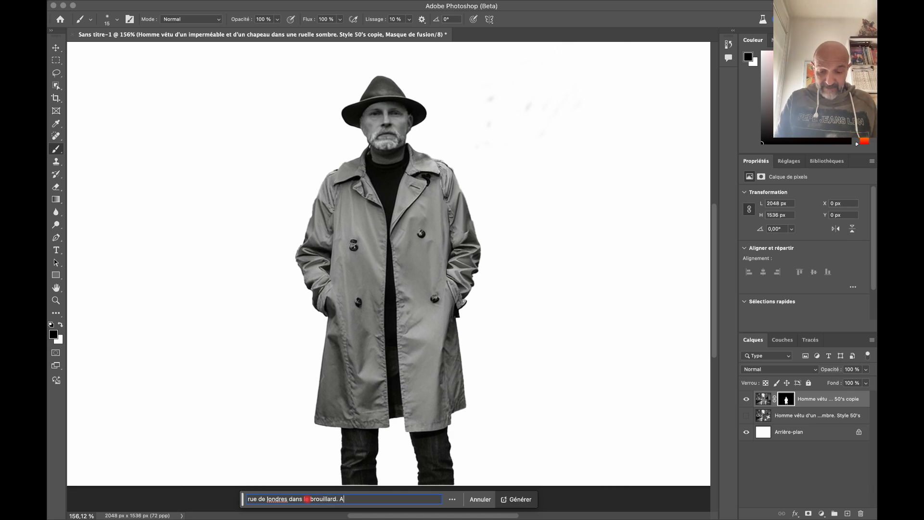
pyautogui.write('mbiance thr')
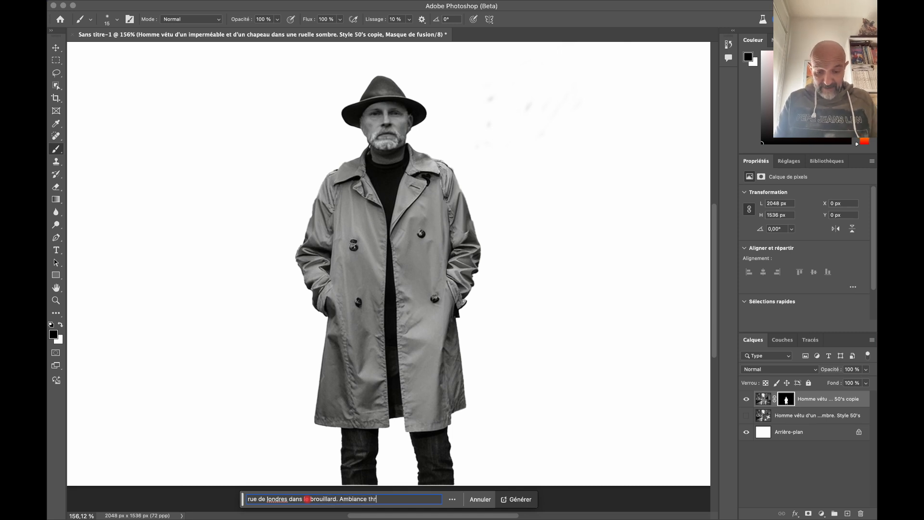
pyautogui.write('iller')
pyautogui.click(518, 499)
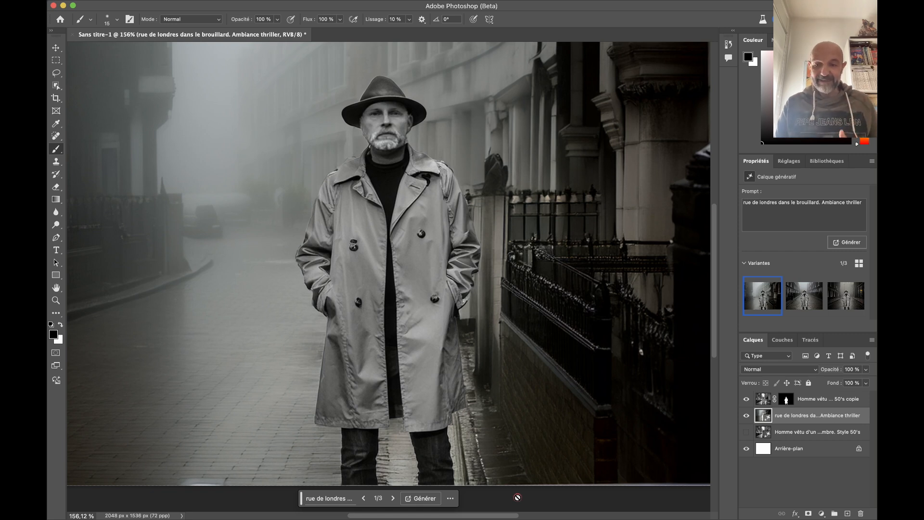
# Compare the three generated London street backgrounds, return to the first one and inspect it around the coat
pyautogui.click(803, 298)
pyautogui.click(841, 298)
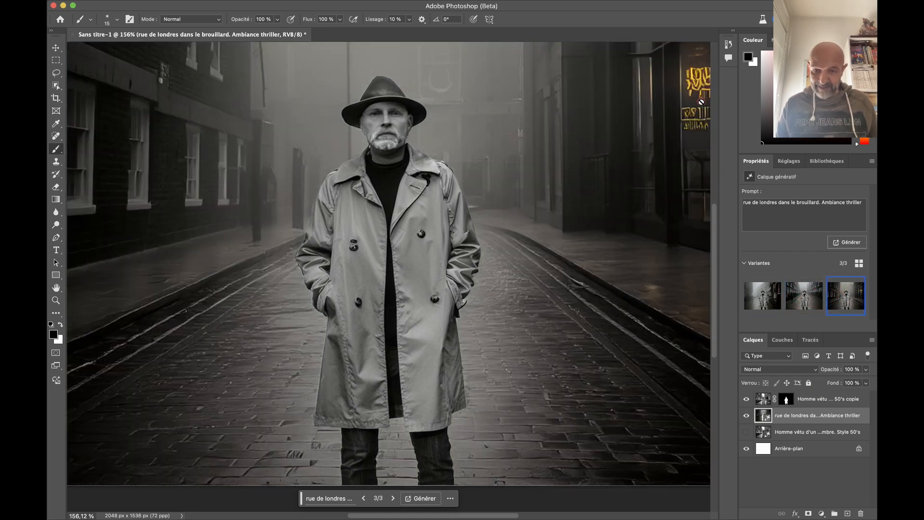
pyautogui.click(763, 296)
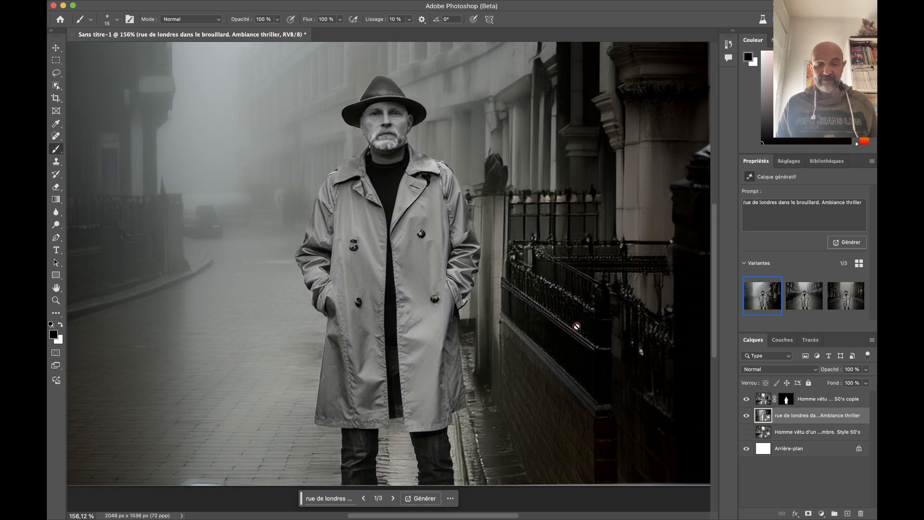
pyautogui.scroll(7, 577, 327)
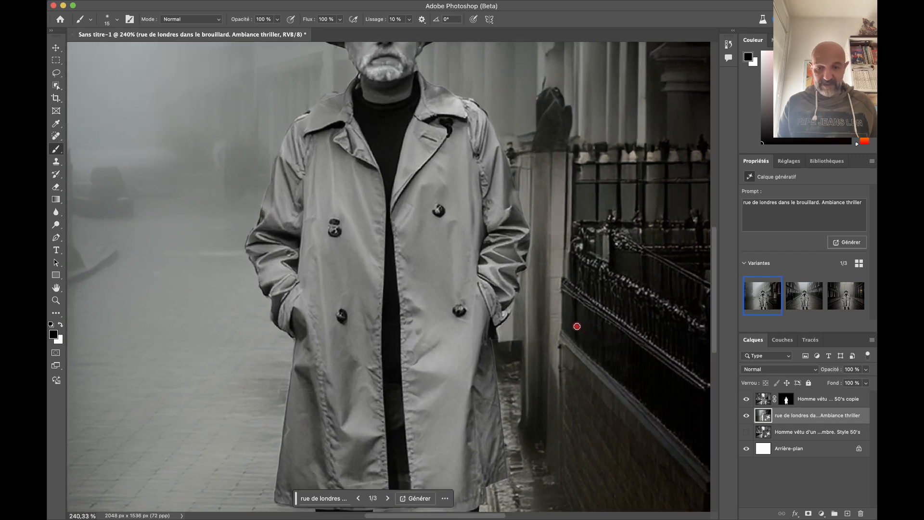
pyautogui.scroll(-7, 577, 326)
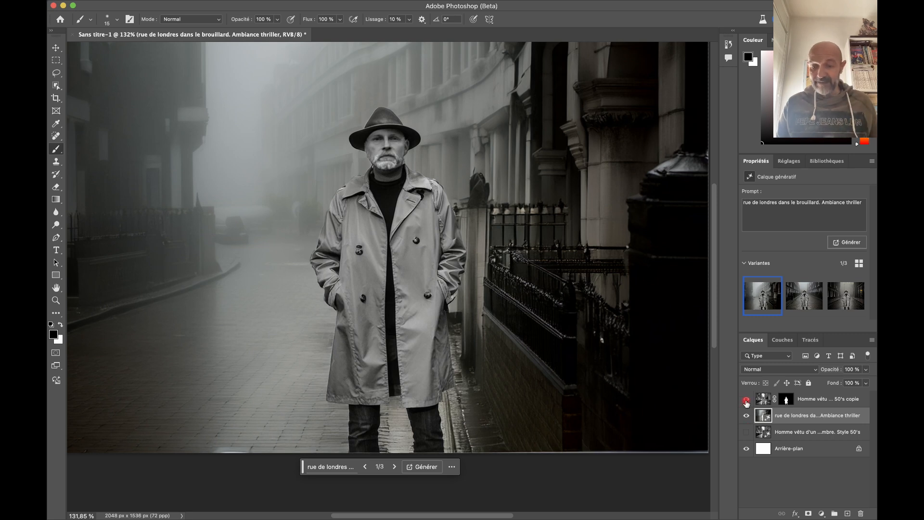
# Hide the cut-out man and London street layers and draw a large rectangular selection on the blank canvas
pyautogui.moveTo(746, 398); pyautogui.dragTo(746, 415)
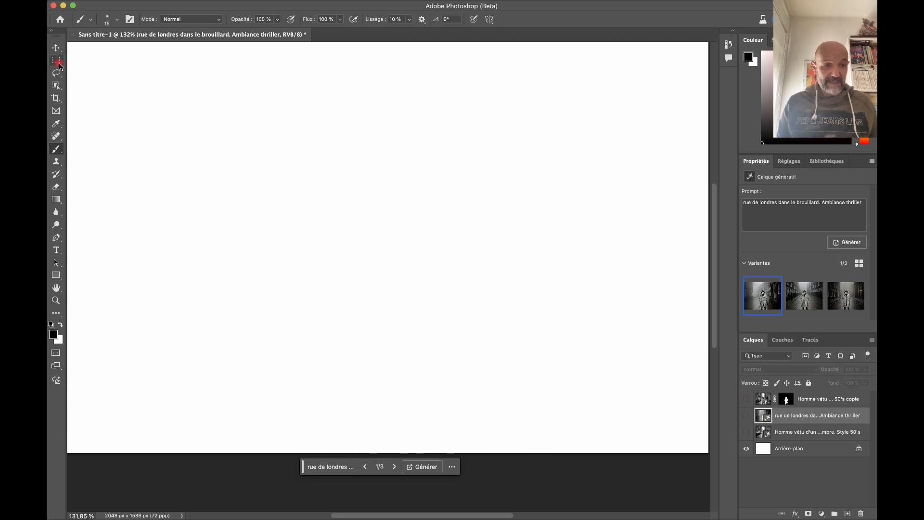
pyautogui.click(56, 60)
pyautogui.moveTo(175, 100); pyautogui.dragTo(512, 392)
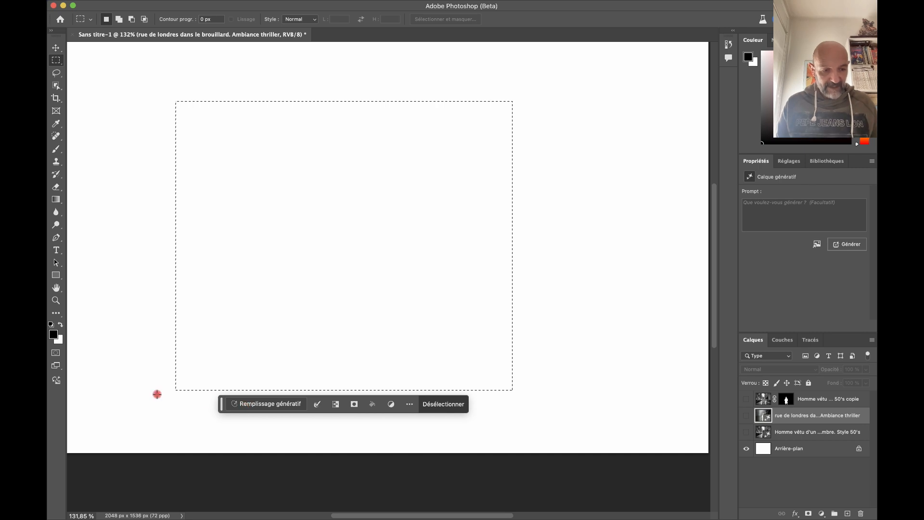
# Enter the image-generation prompt "homme vétu d'un manteau et d'un chapeau dans une ruelle sombre de londres avec du brouollard. Ambiance vieux film thriller"
pyautogui.click(56, 381)
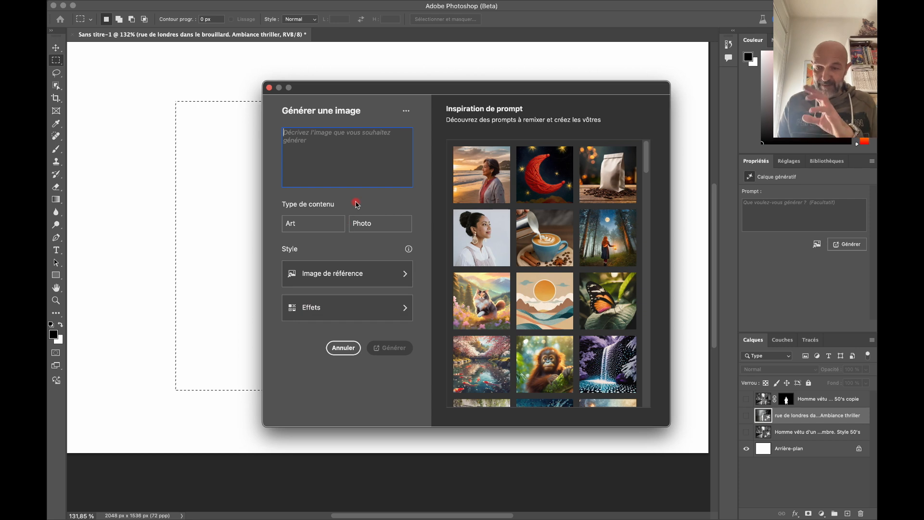
pyautogui.click(324, 146)
pyautogui.write('homme')
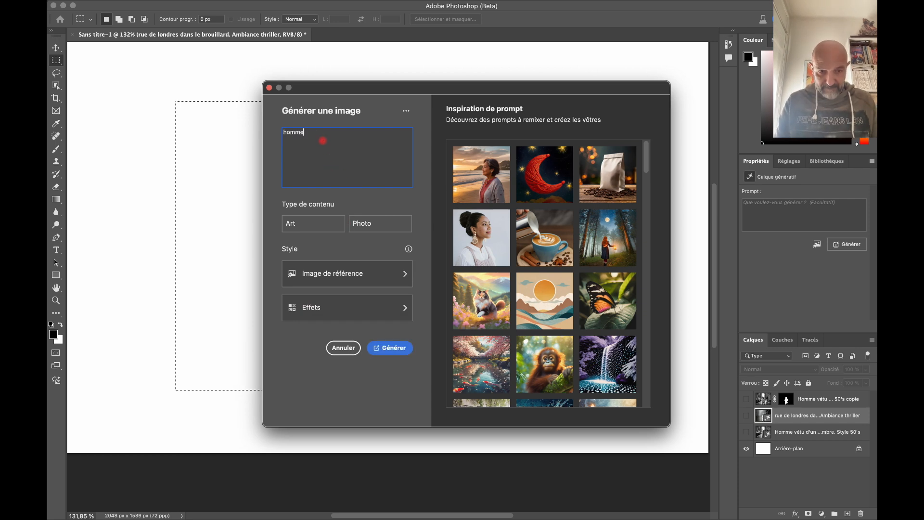
pyautogui.write(" vétu d'un")
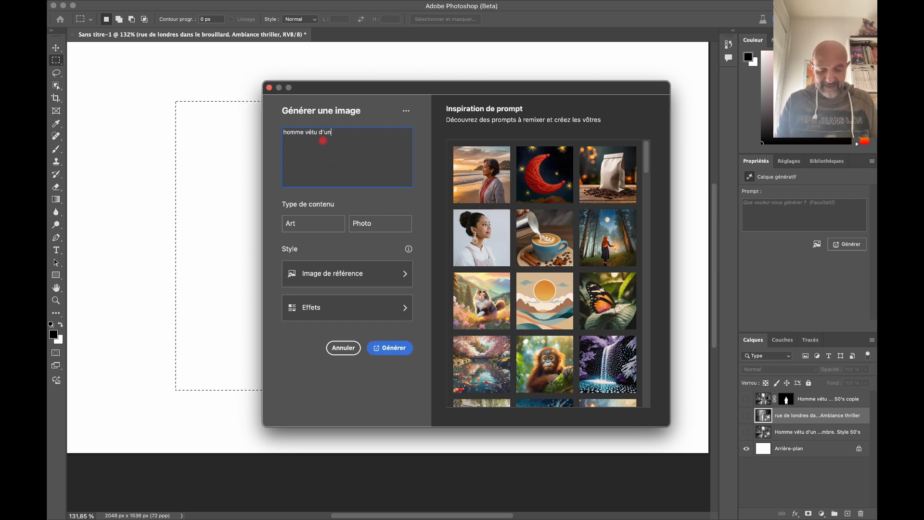
pyautogui.write(' manteau ')
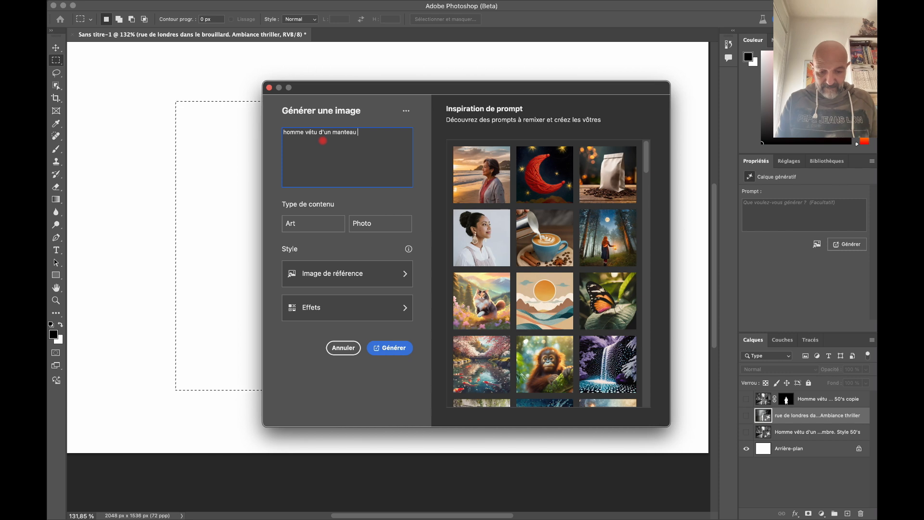
pyautogui.write("et d'un cha")
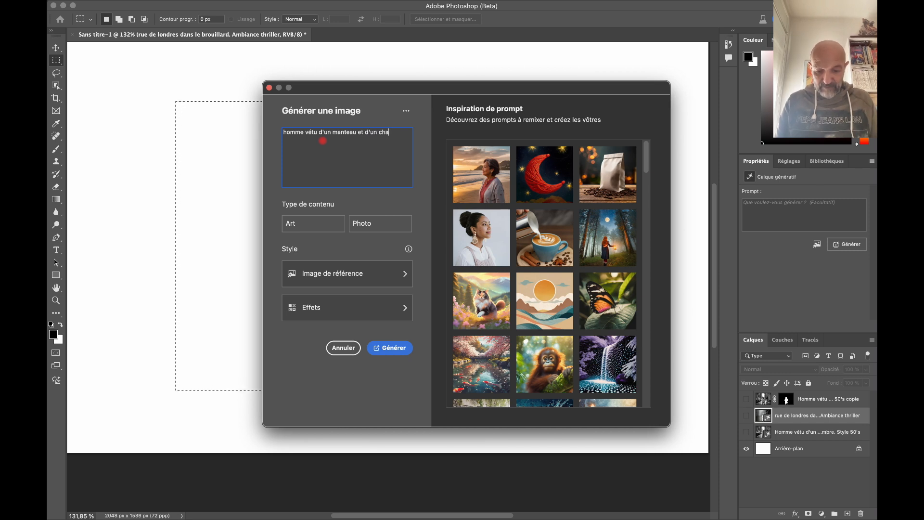
pyautogui.write('peau dans un')
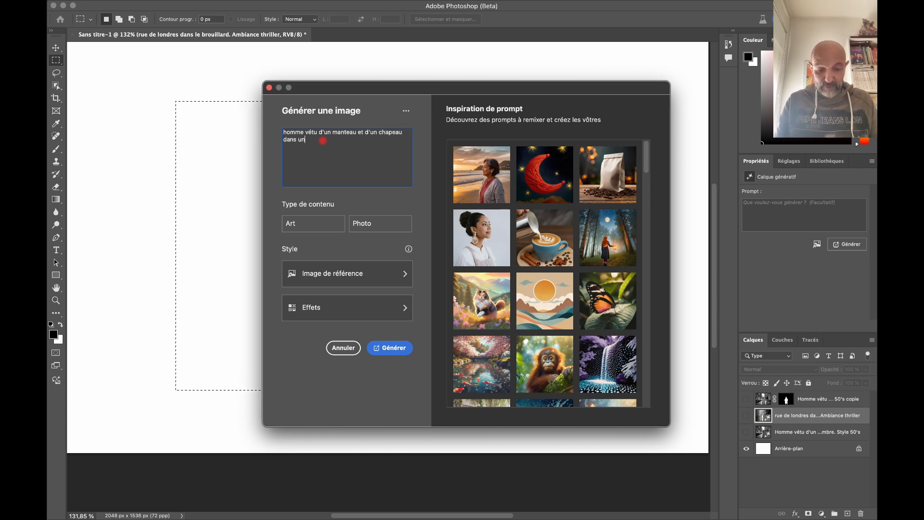
pyautogui.write('e ruelle somb')
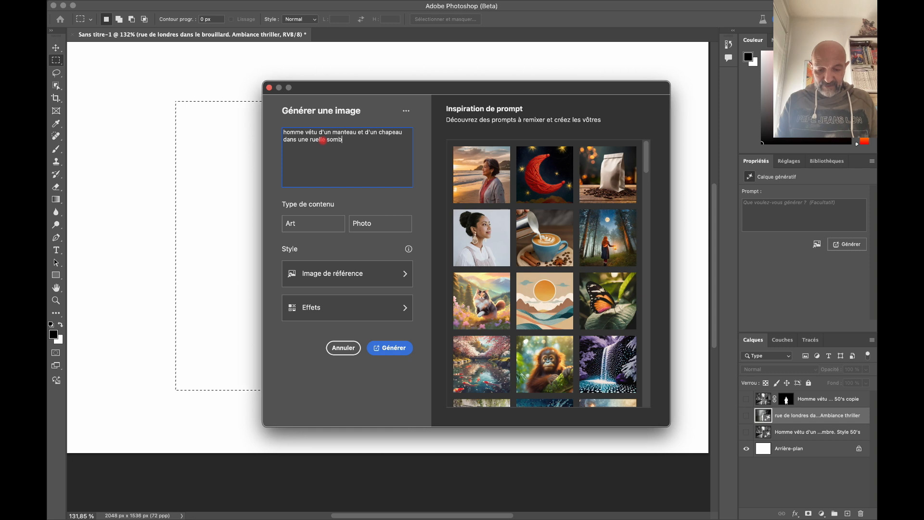
pyautogui.write('re de lon')
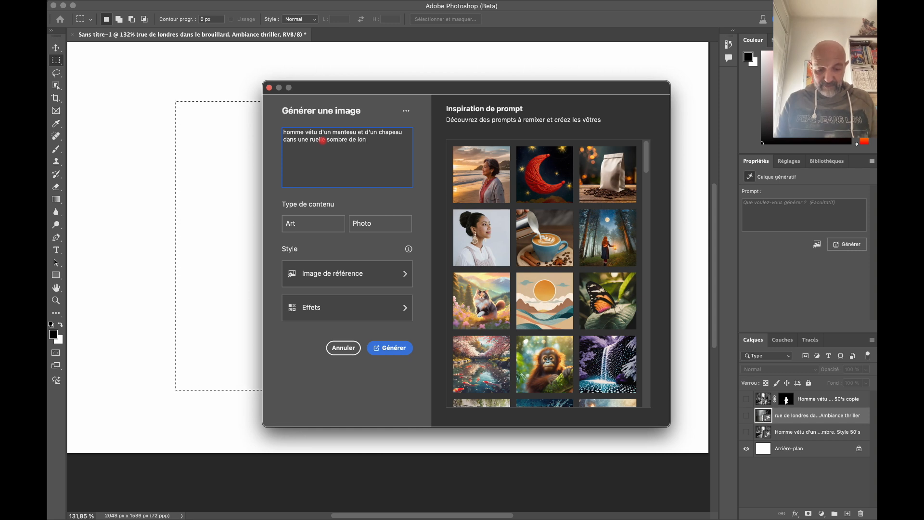
pyautogui.write('dres a')
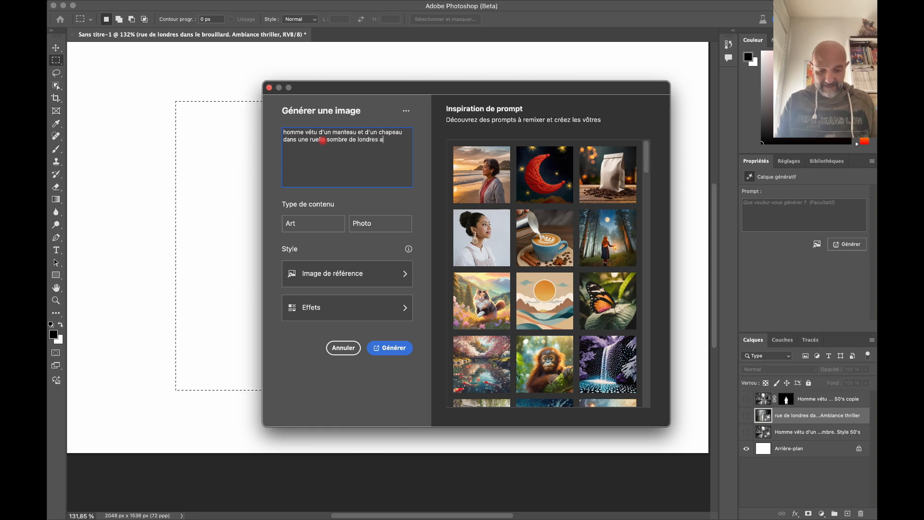
pyautogui.write('vec du bro')
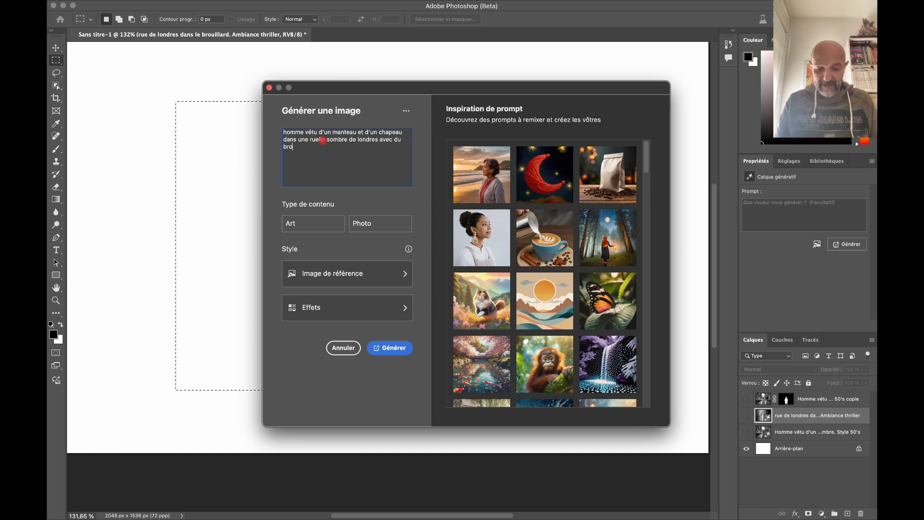
pyautogui.write('uollard. Ambiance vieux film')
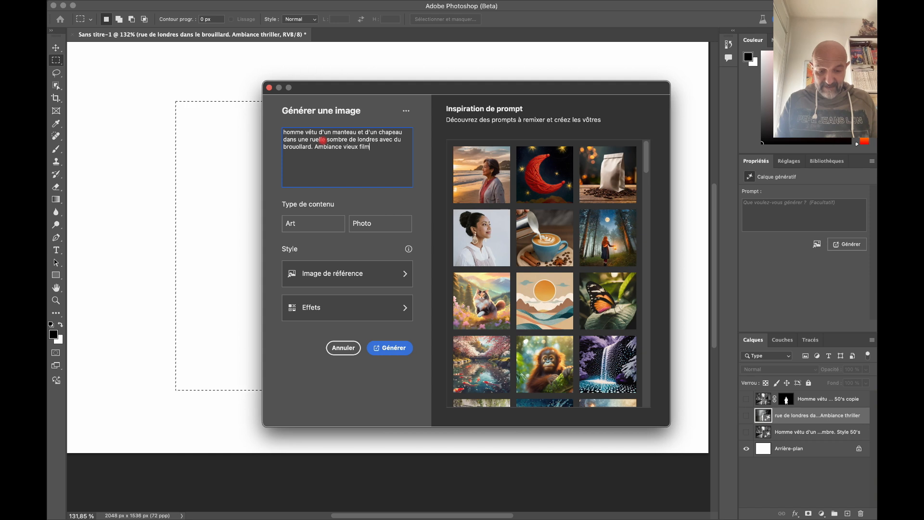
pyautogui.write(' thriller')
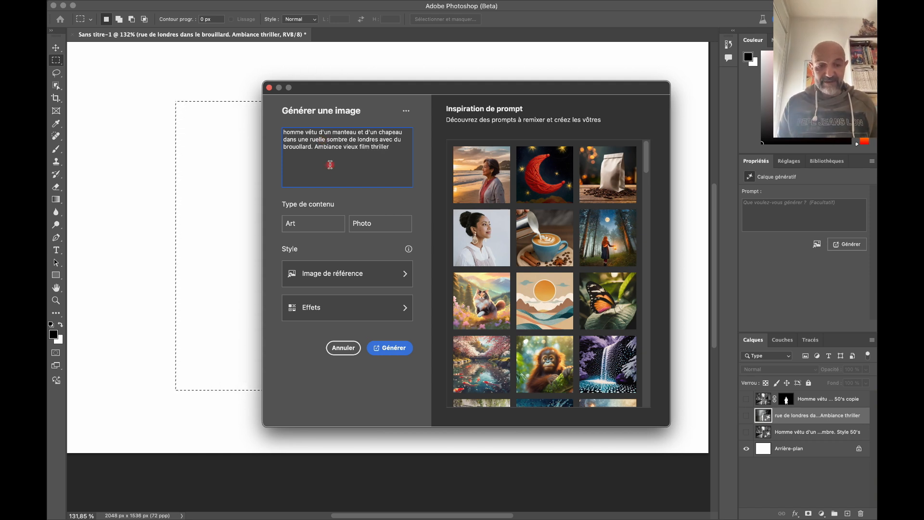
# Set the content type to Art, leave the effects unselected and generate the image
pyautogui.click(311, 224)
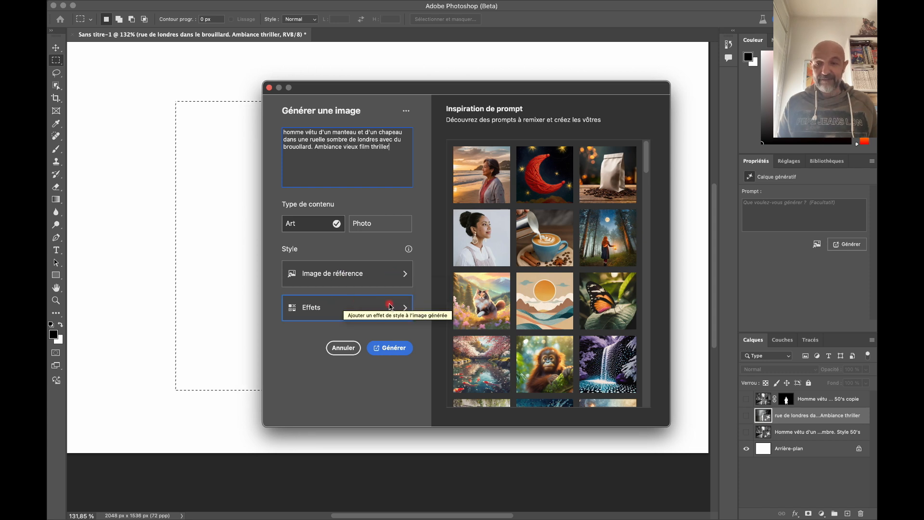
pyautogui.click(344, 312)
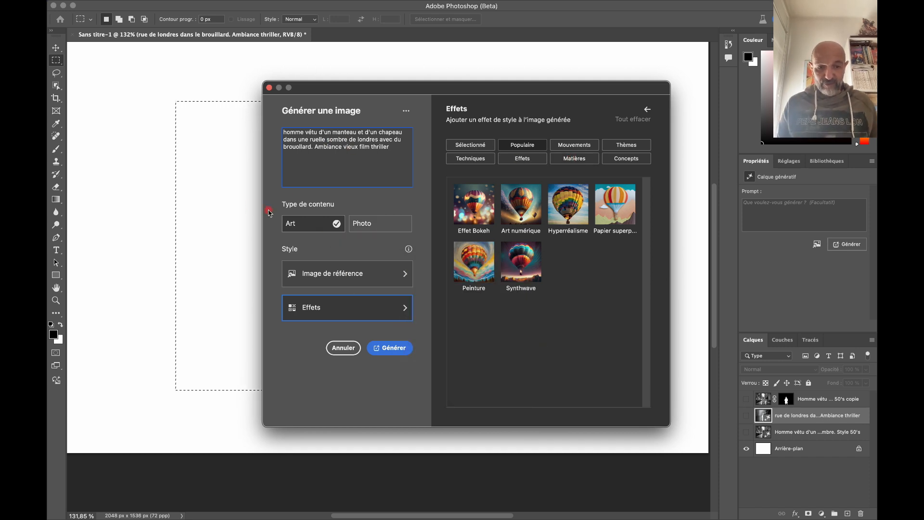
pyautogui.click(385, 351)
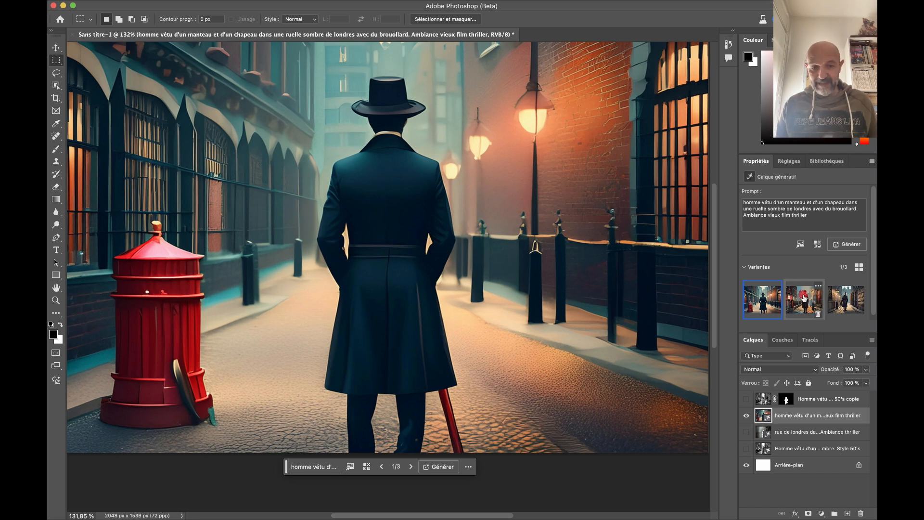
# Compare the three generated variations of the man in the London alley and return to the first one
pyautogui.click(804, 299)
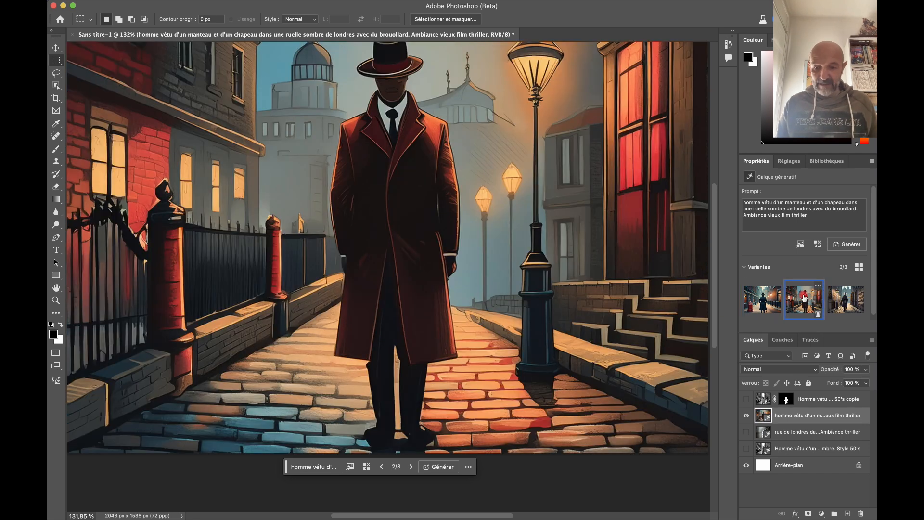
pyautogui.click(844, 298)
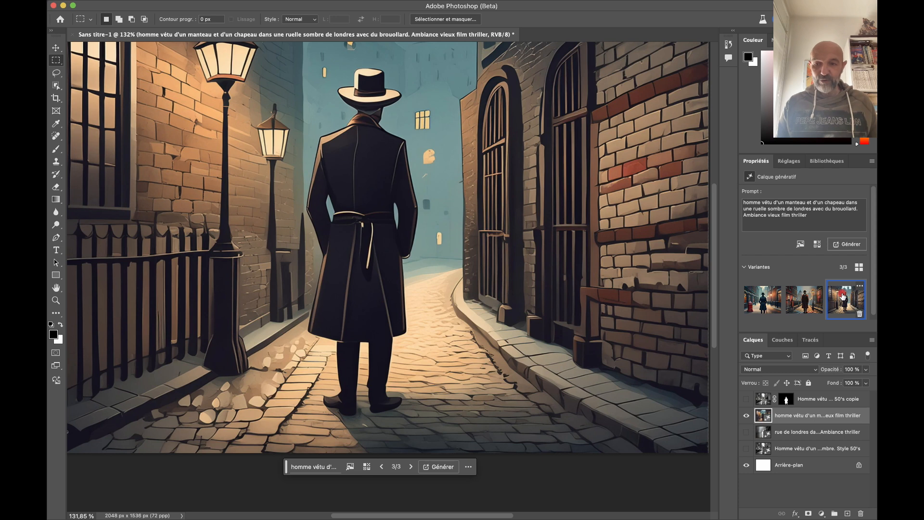
pyautogui.click(805, 294)
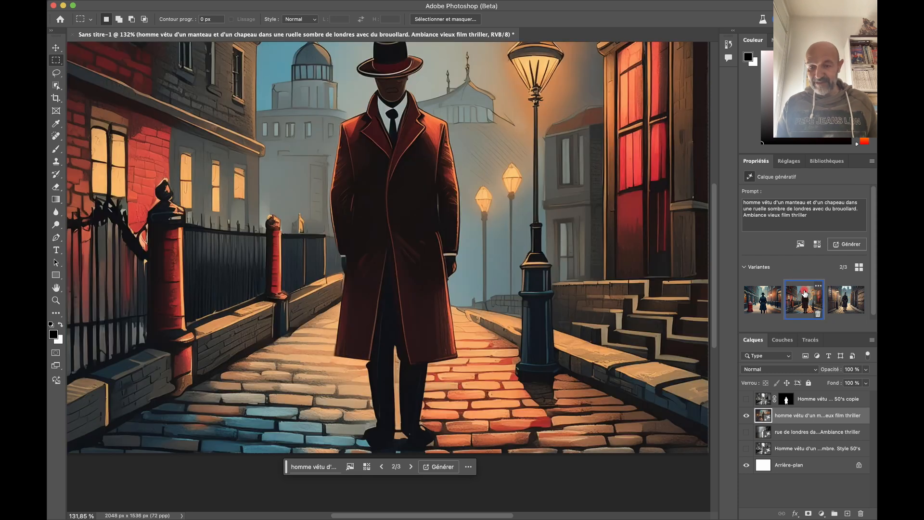
pyautogui.click(765, 298)
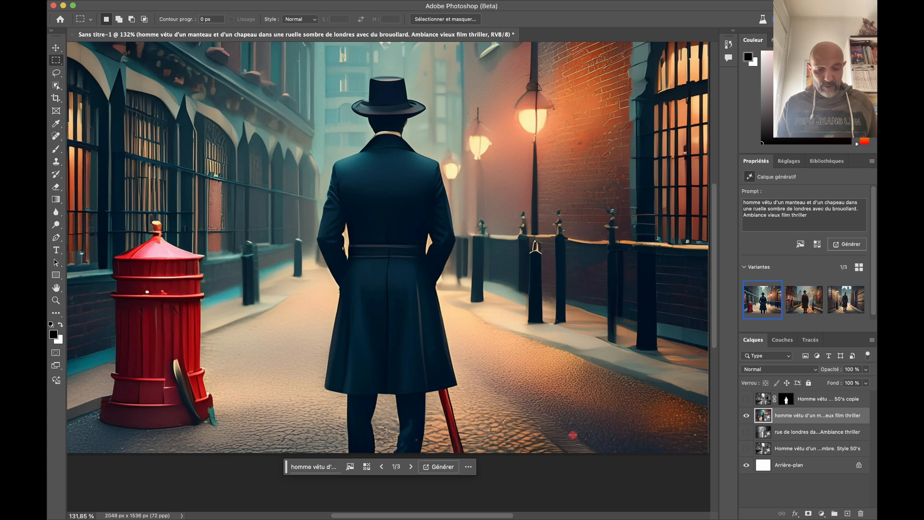
# Generate results similar to the first variation and compare the three new images
pyautogui.click(468, 472)
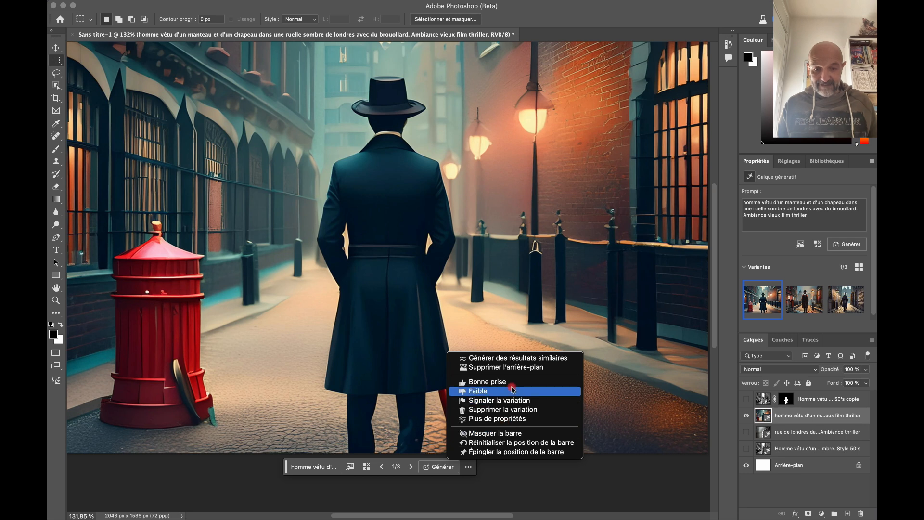
pyautogui.click(518, 358)
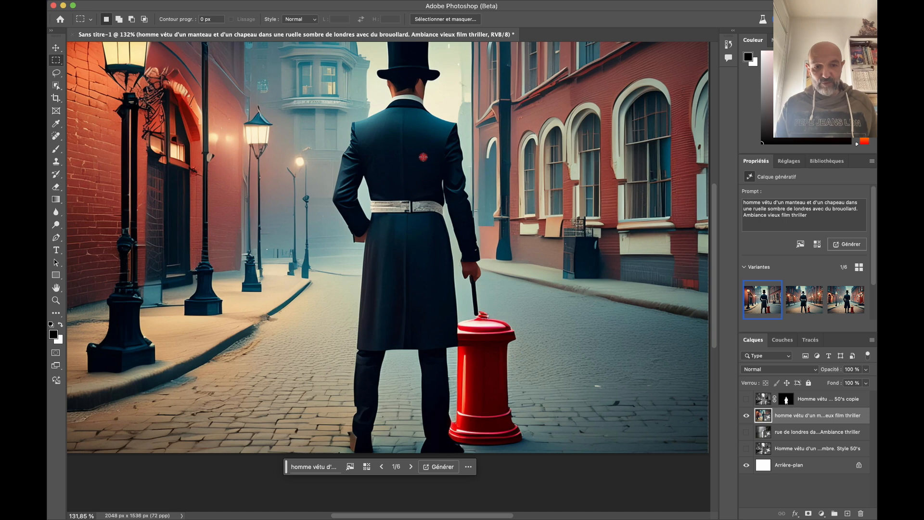
pyautogui.click(806, 298)
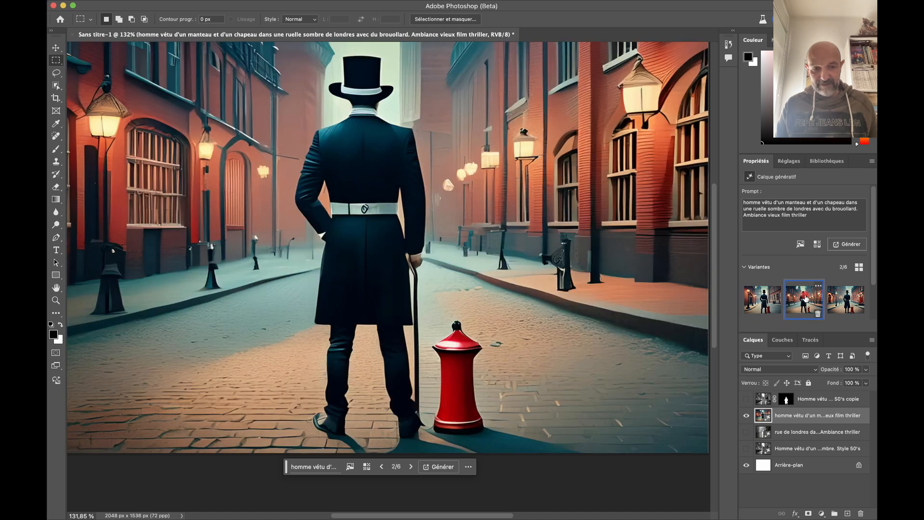
pyautogui.click(845, 297)
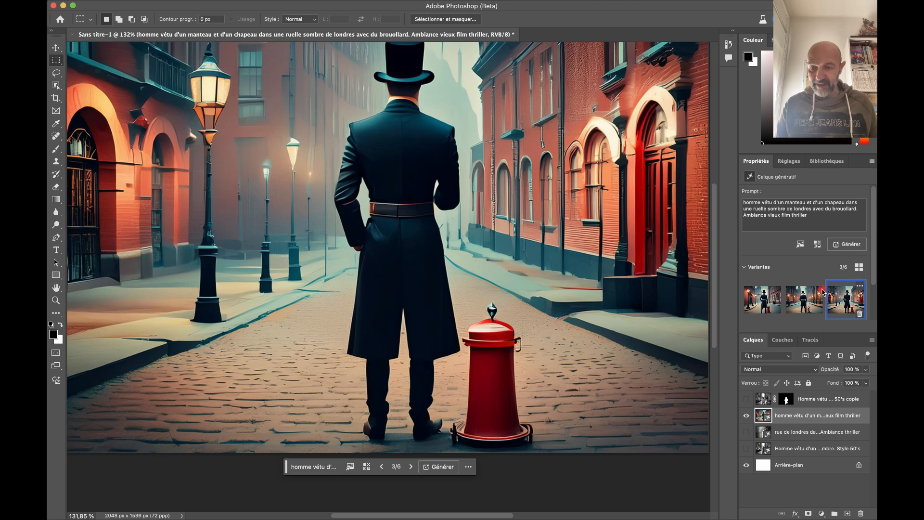
# Generate another set of variations from the unchanged prompt and view each of the three new images
pyautogui.tripleClick(846, 208)
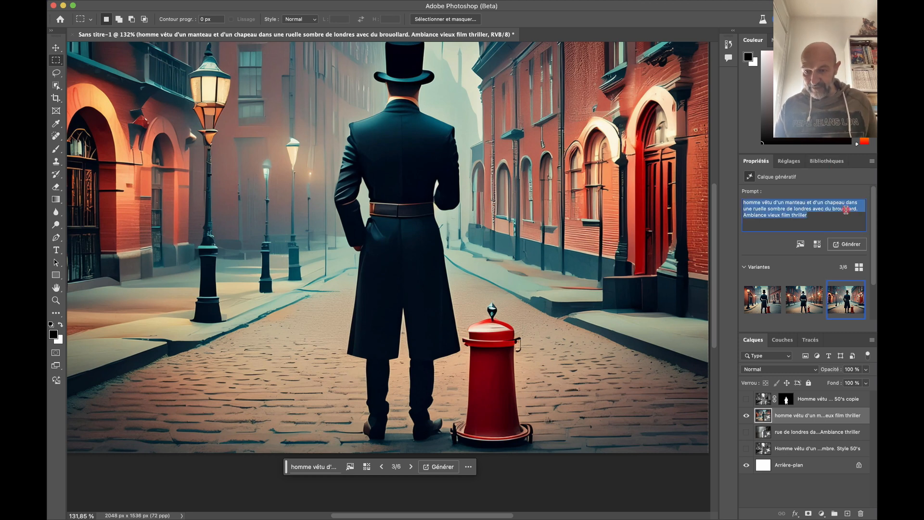
pyautogui.click(849, 209)
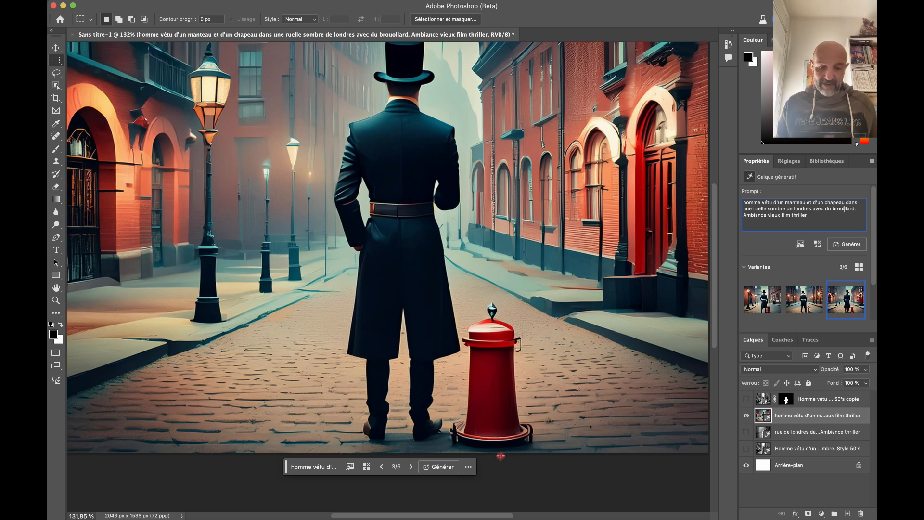
pyautogui.click(436, 466)
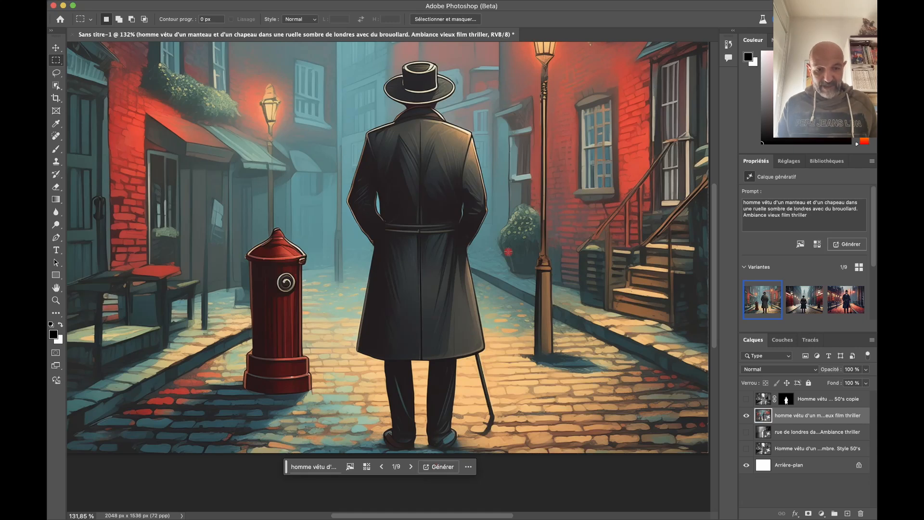
pyautogui.click(811, 296)
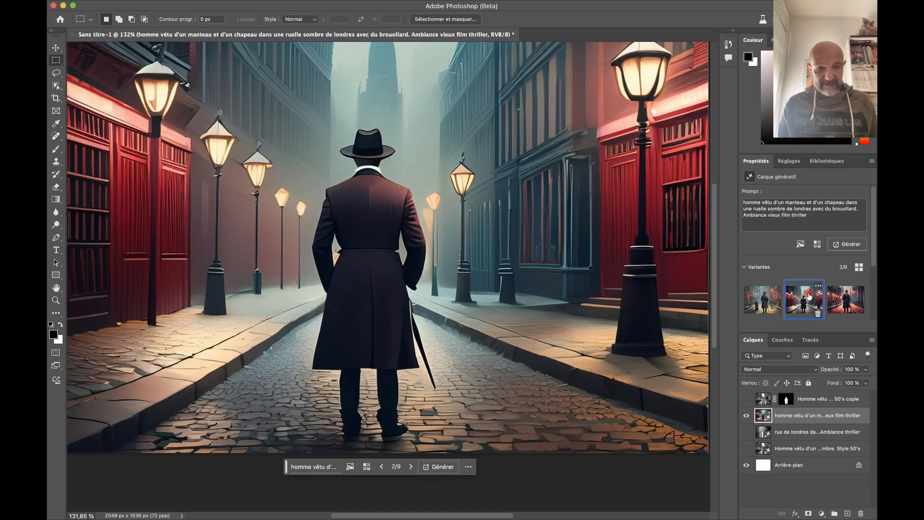
pyautogui.click(843, 294)
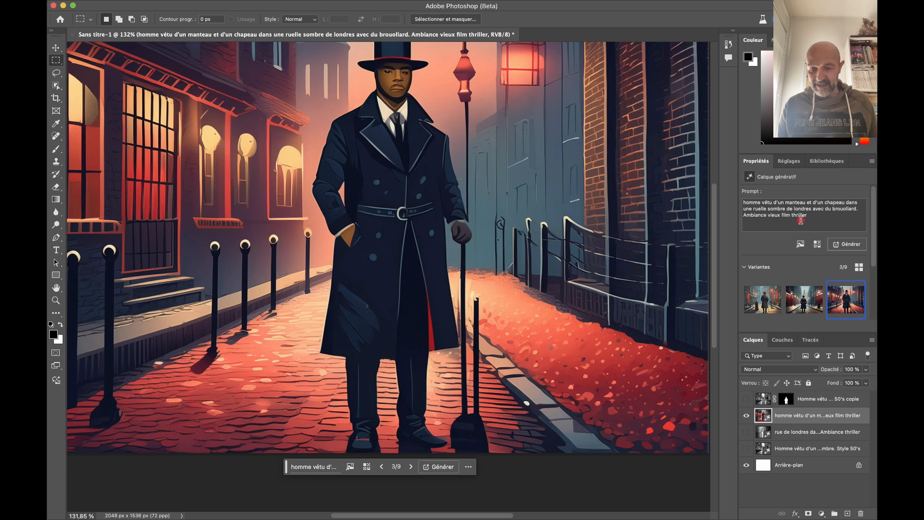
# Delete the generated London alley layer and select the hidden cut-out man layer at the top of the stack
pyautogui.press('Delete')
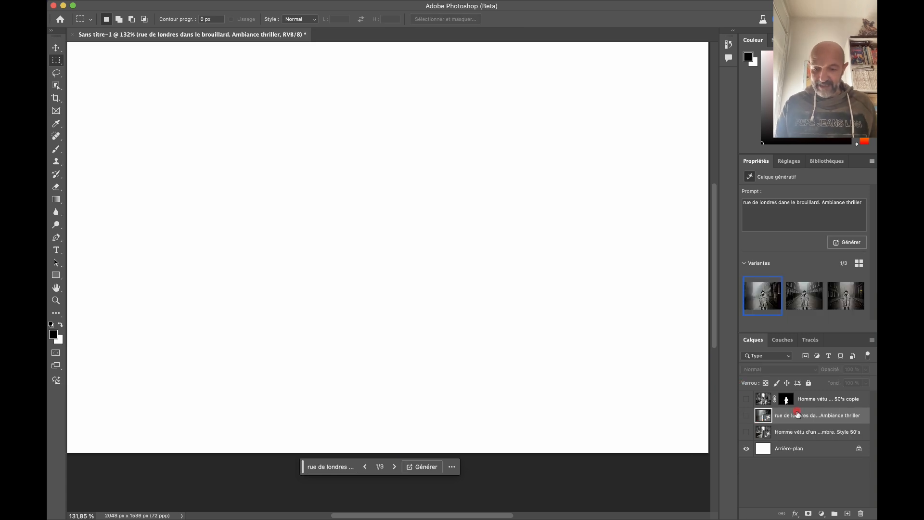
pyautogui.click(846, 399)
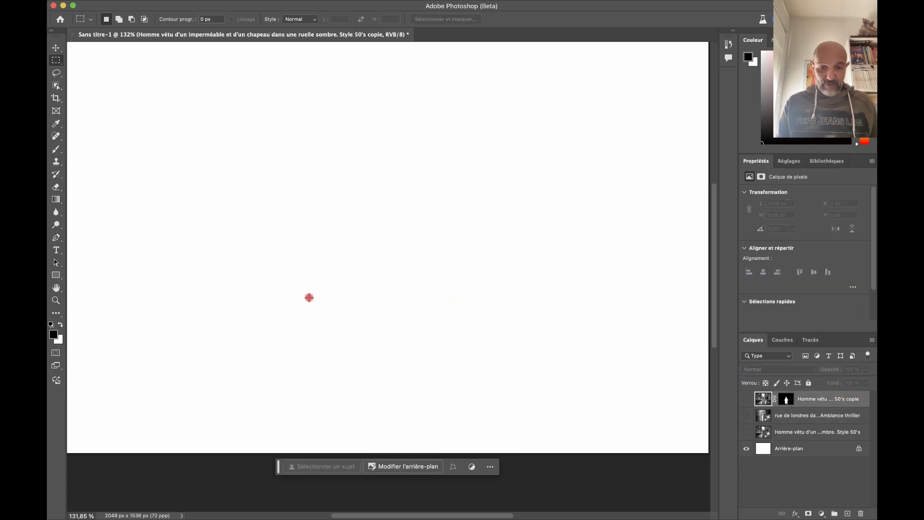
pyautogui.scroll(-5, 306, 318)
pyautogui.scroll(2, 306, 326)
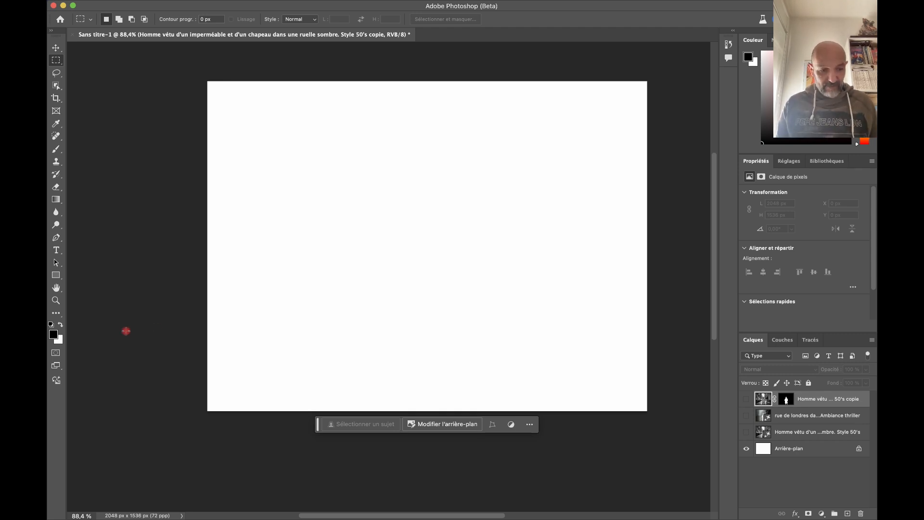
# Start generating a new image with the prompt "femme blonde marchant sur la plage avec une robe rouge. Ambiance sunset, émotionnelle"
pyautogui.click(55, 380)
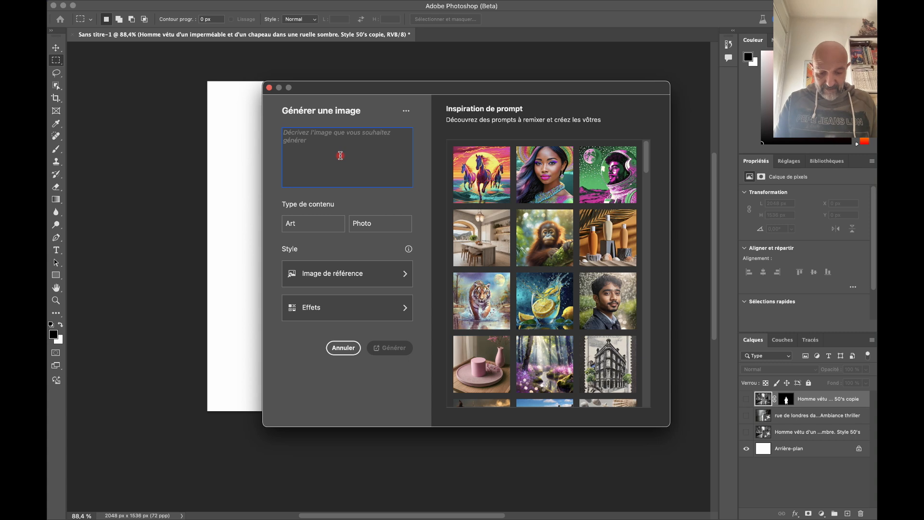
pyautogui.write('femme blond')
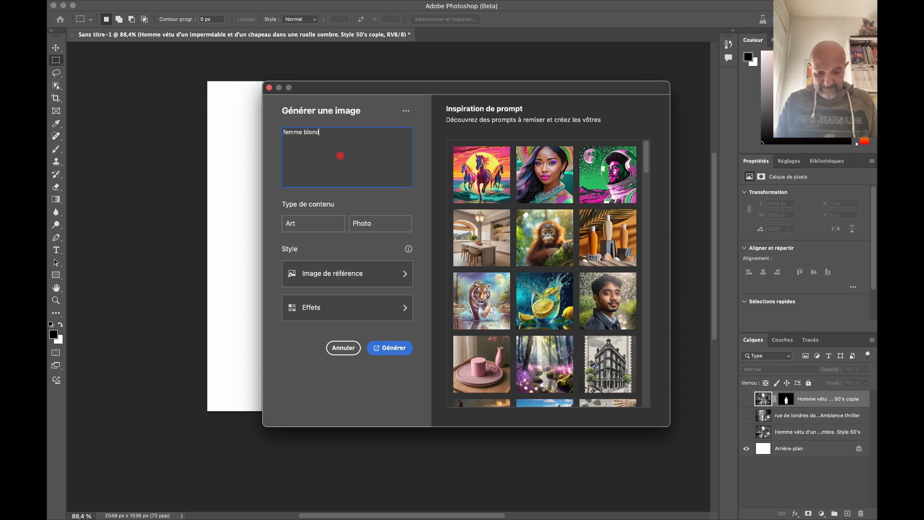
pyautogui.write('e marchant ')
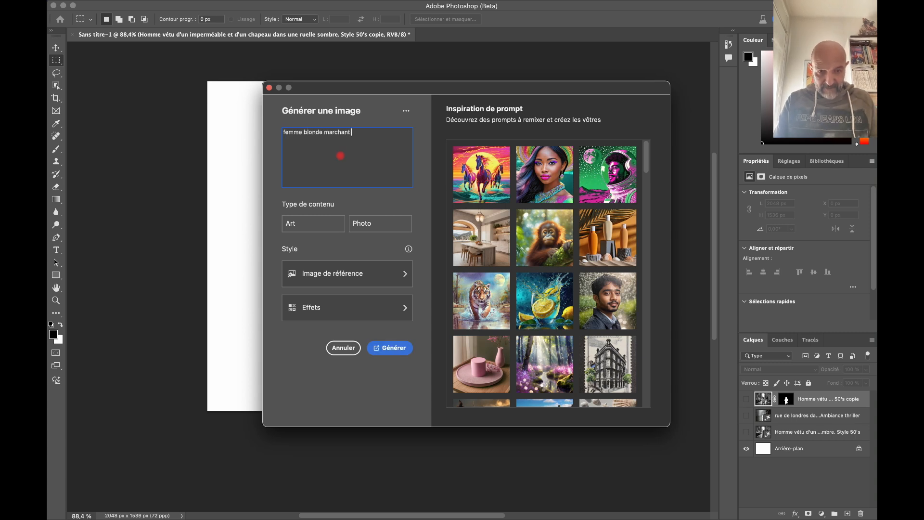
pyautogui.write('sur la pla')
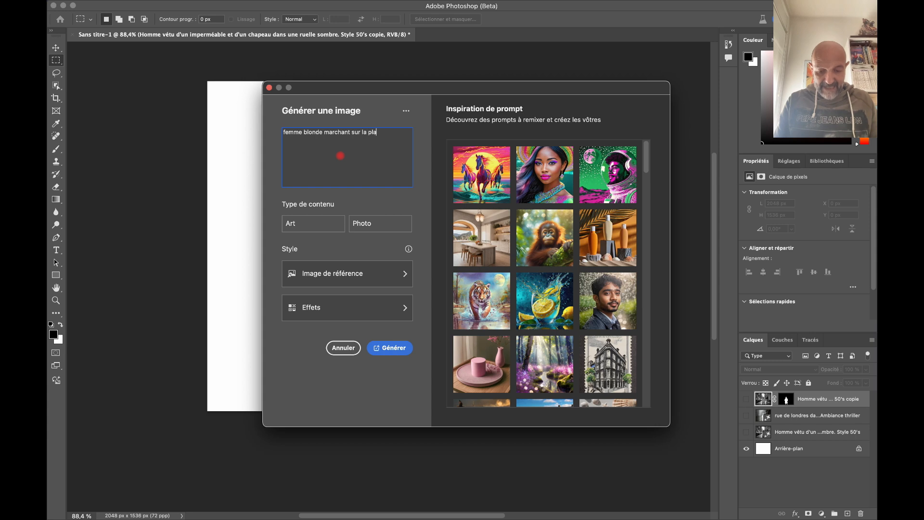
pyautogui.write('ge avec une ')
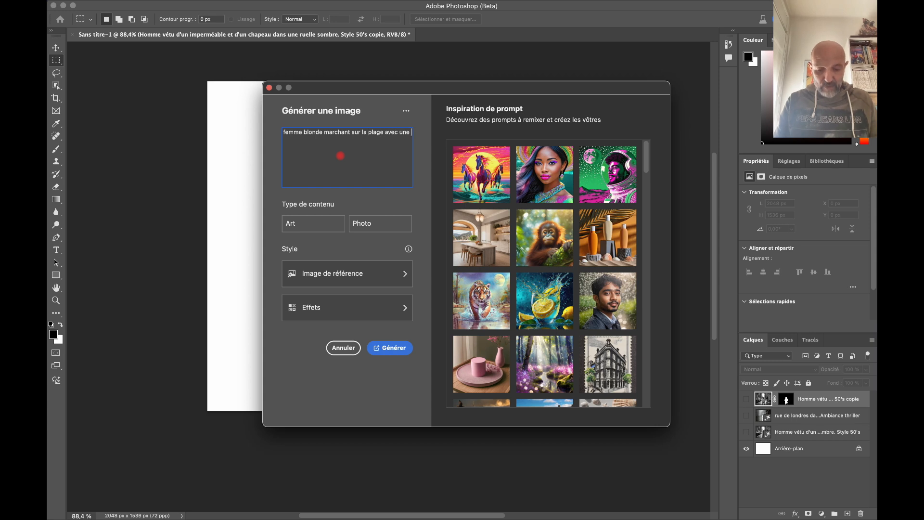
pyautogui.write('robe rouge. Ambiance sunset, émotionnelle')
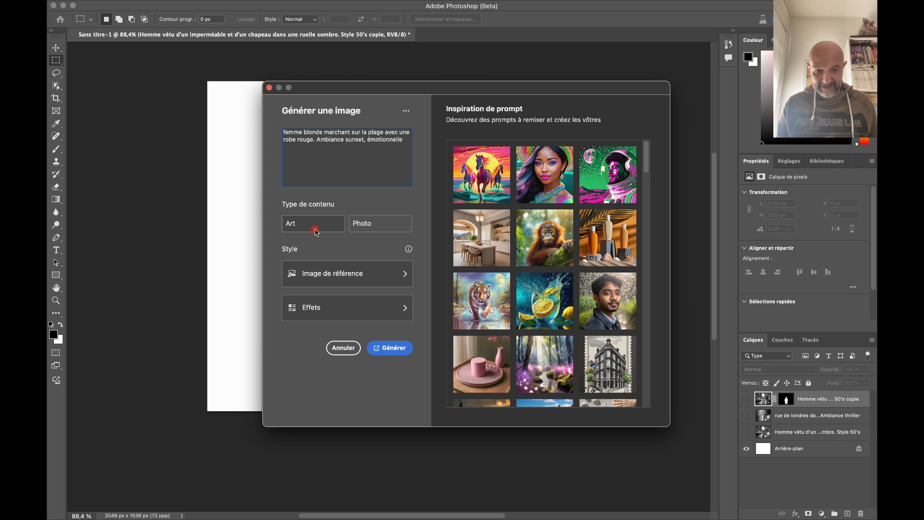
# Add the Hyperréalisme effect to the image prompt and review the Mouvements effects and the selected effects
pyautogui.click(387, 309)
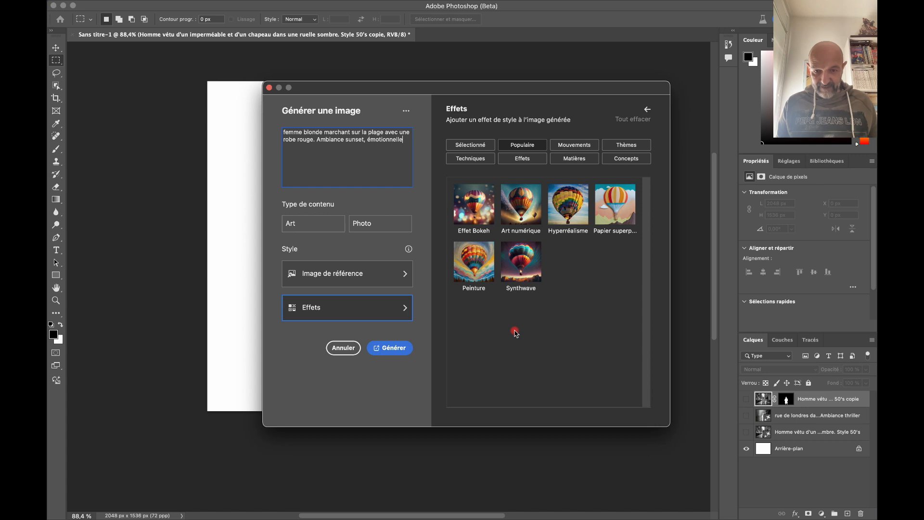
pyautogui.click(563, 206)
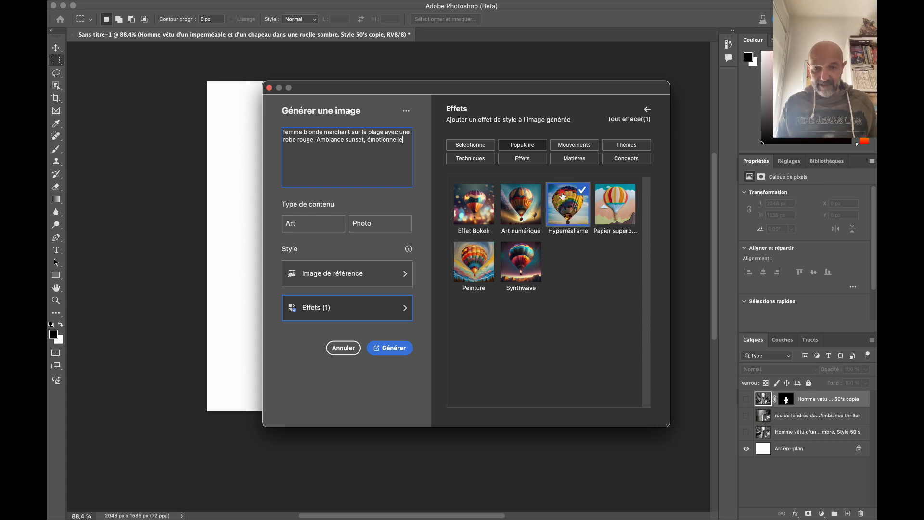
pyautogui.click(572, 146)
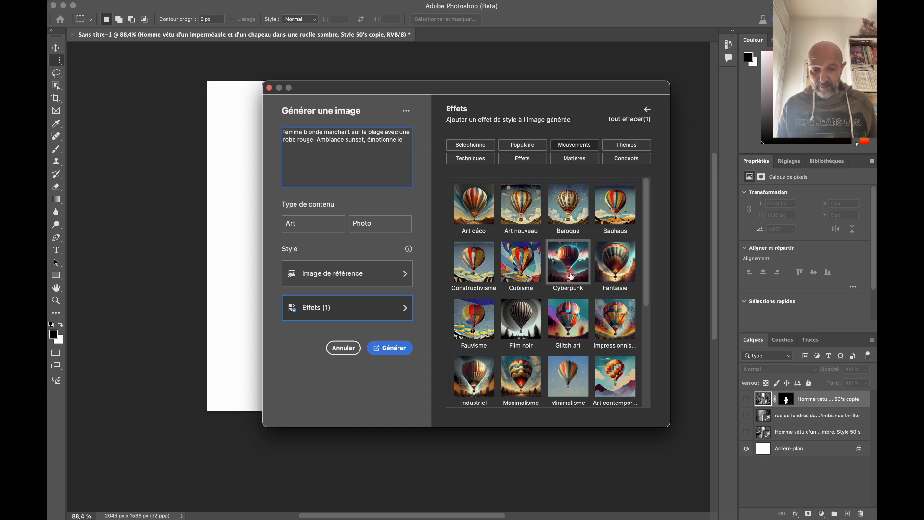
pyautogui.scroll(-5, 570, 269)
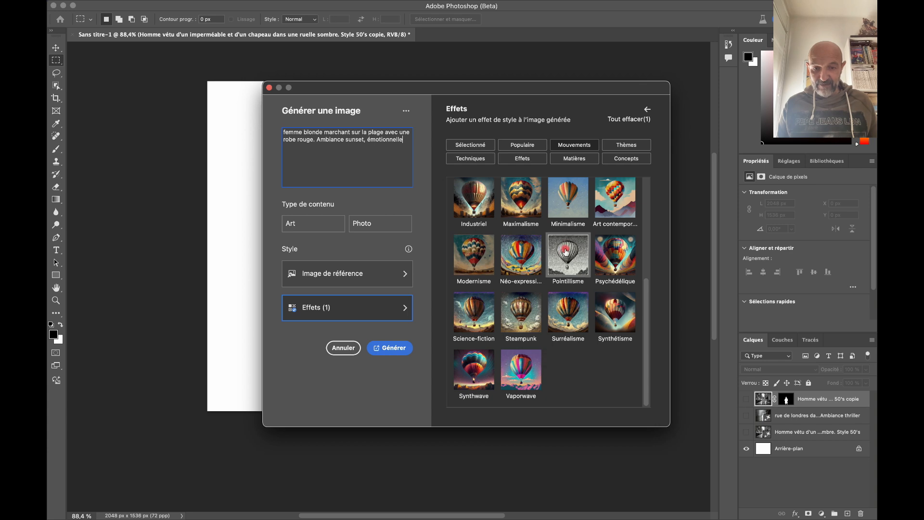
pyautogui.scroll(5, 566, 252)
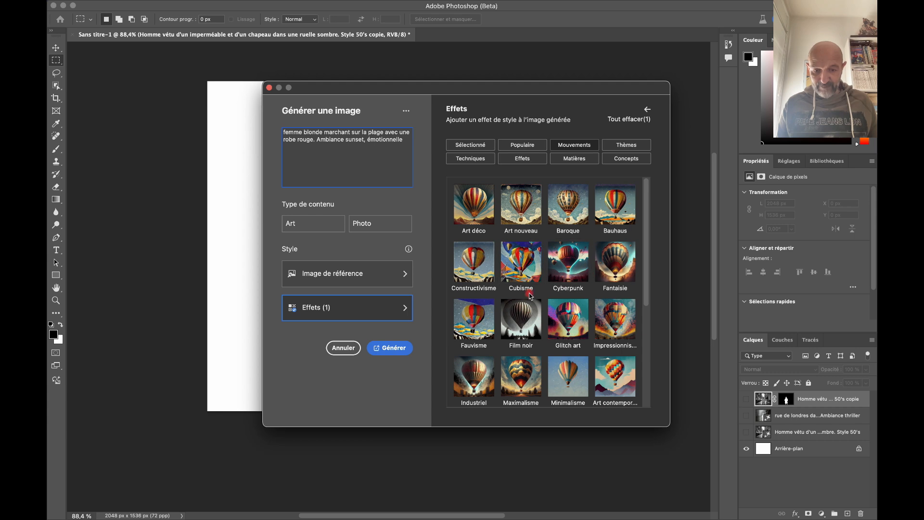
pyautogui.scroll(-3, 578, 299)
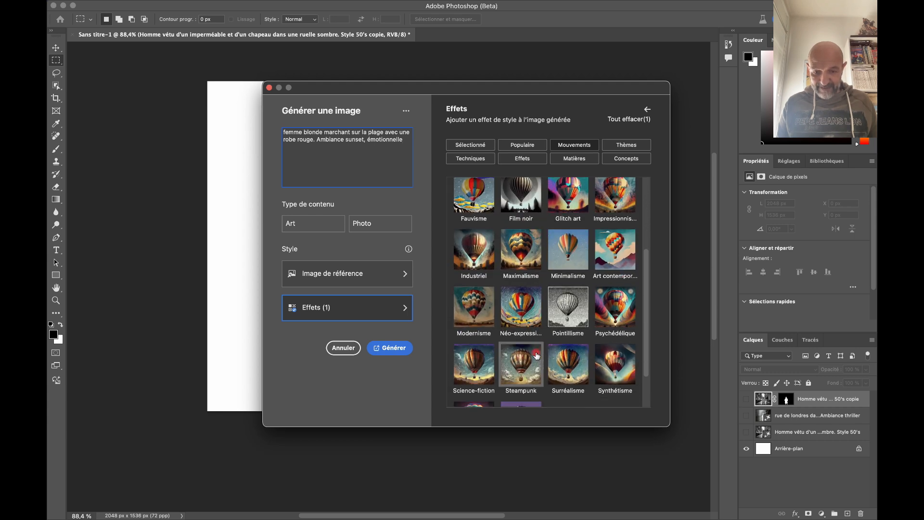
pyautogui.scroll(-3, 536, 356)
pyautogui.scroll(5, 549, 313)
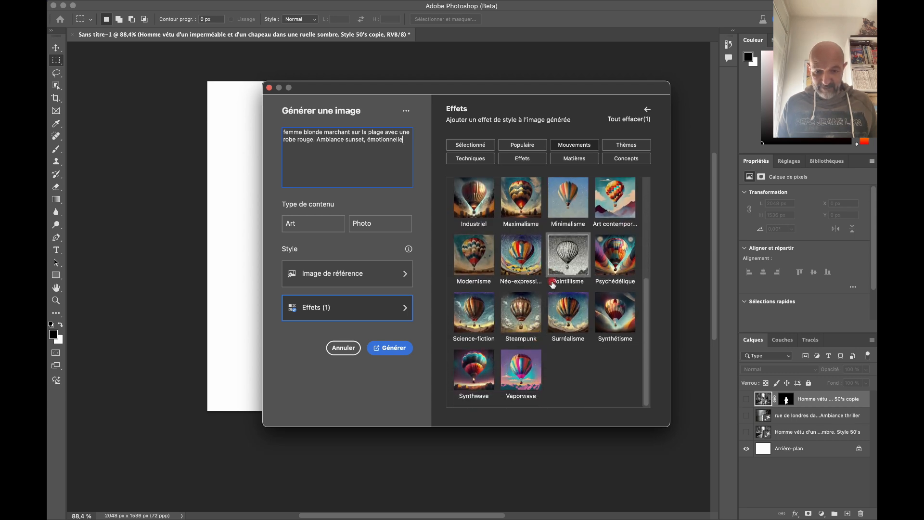
pyautogui.click(483, 147)
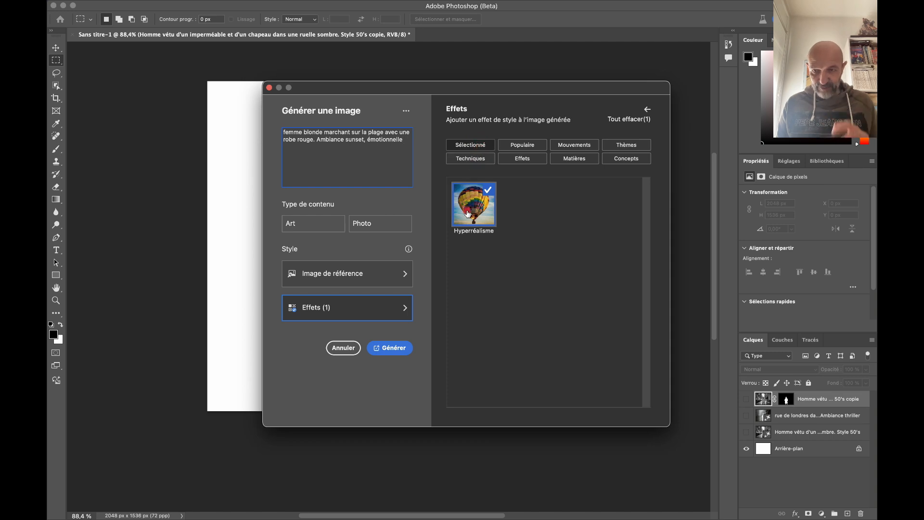
# Generate the image of the woman on the beach and compare its three variations, ending on the third
pyautogui.click(386, 346)
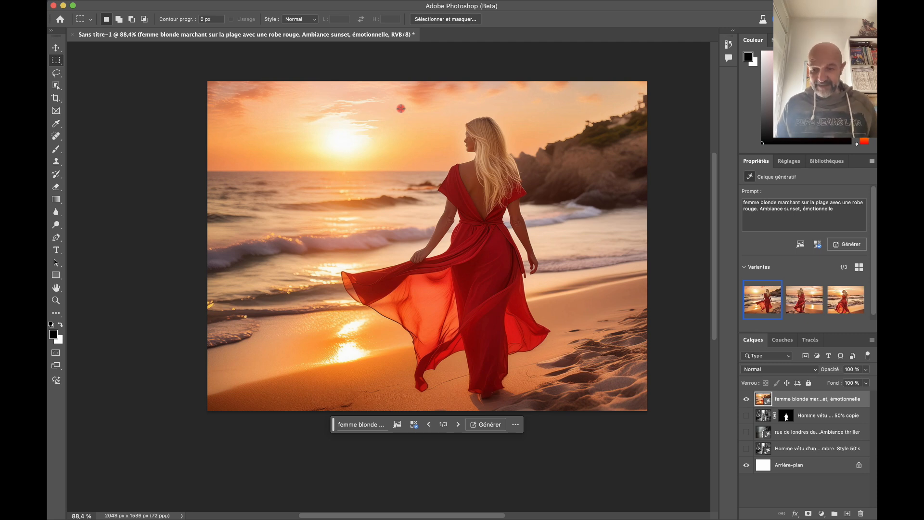
pyautogui.click(813, 306)
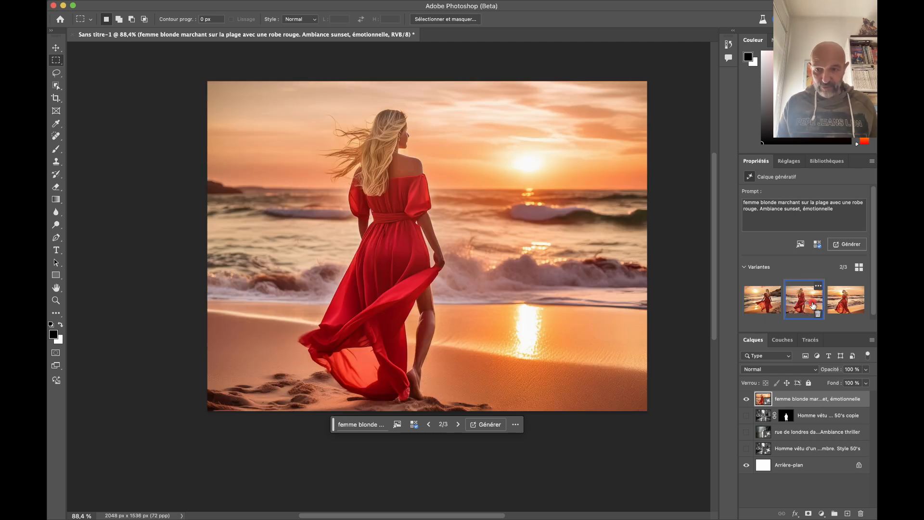
pyautogui.click(847, 300)
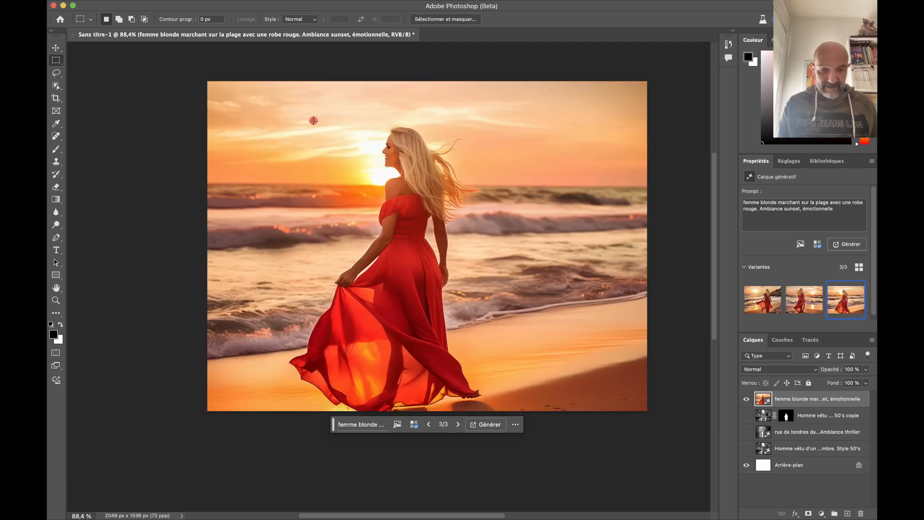
pyautogui.scroll(3, 314, 121)
pyautogui.scroll(-4, 314, 120)
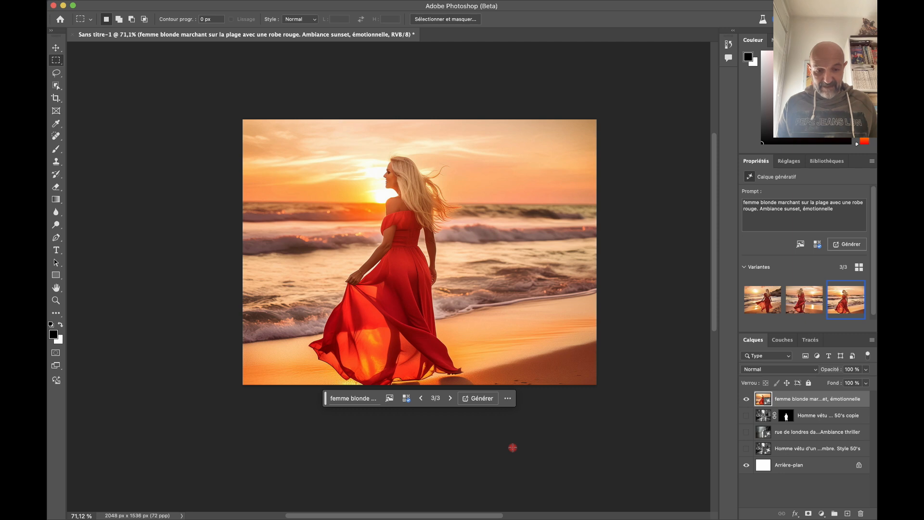
# Generate new variations of the beach woman with the Cyberpunk effect added, and view the second and third ones
pyautogui.click(406, 399)
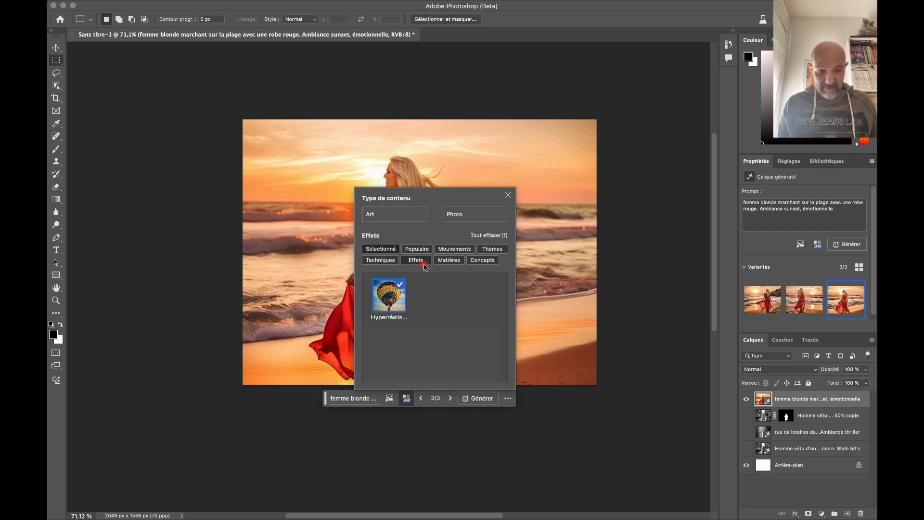
pyautogui.click(455, 249)
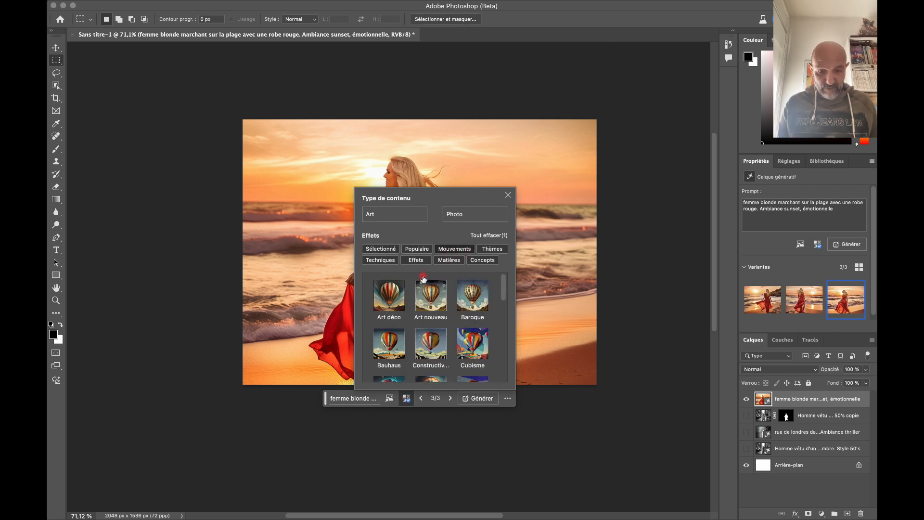
pyautogui.scroll(-2, 446, 348)
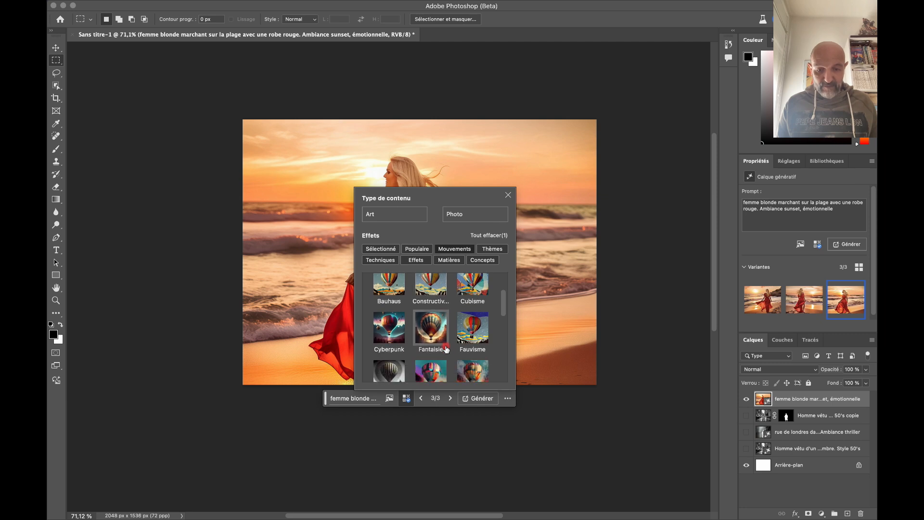
pyautogui.scroll(-1, 447, 350)
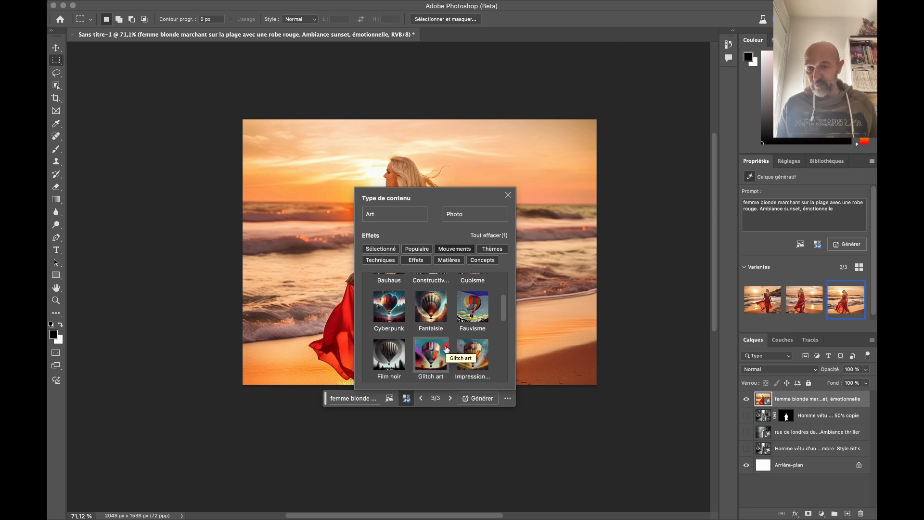
pyautogui.click(389, 307)
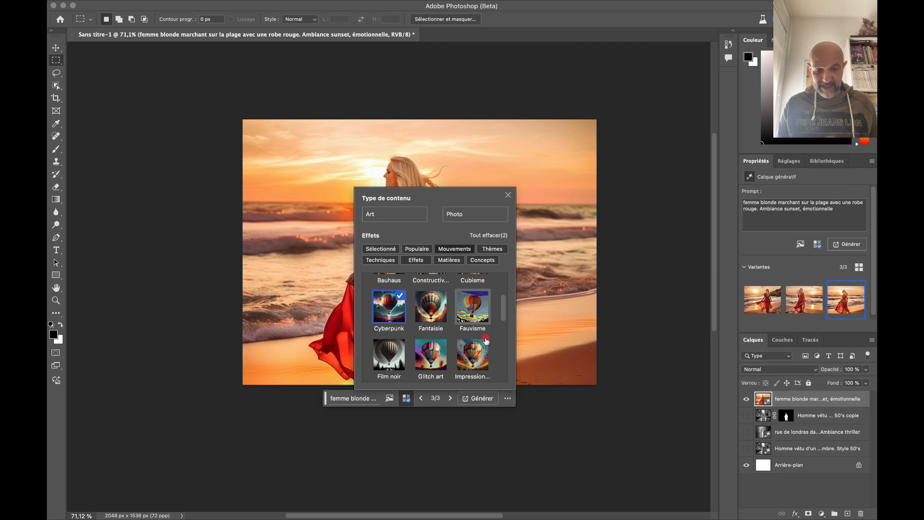
pyautogui.click(479, 399)
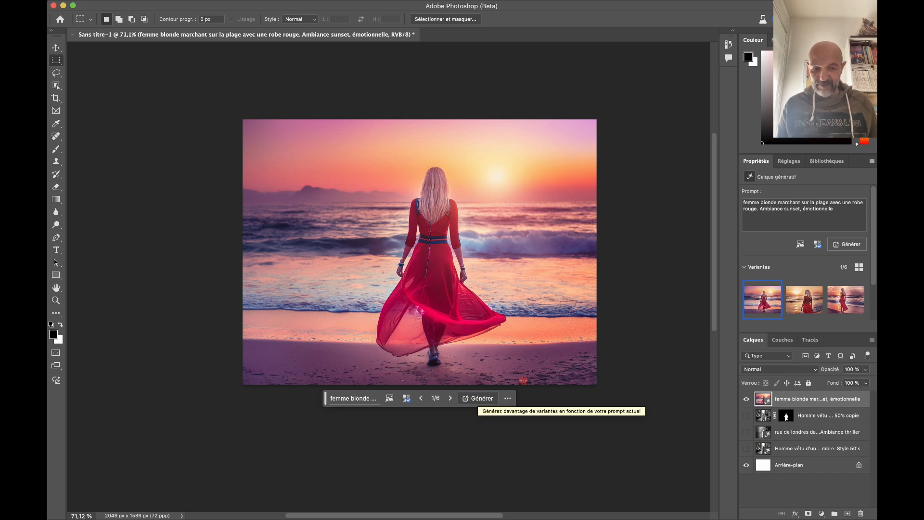
pyautogui.click(804, 303)
pyautogui.click(849, 295)
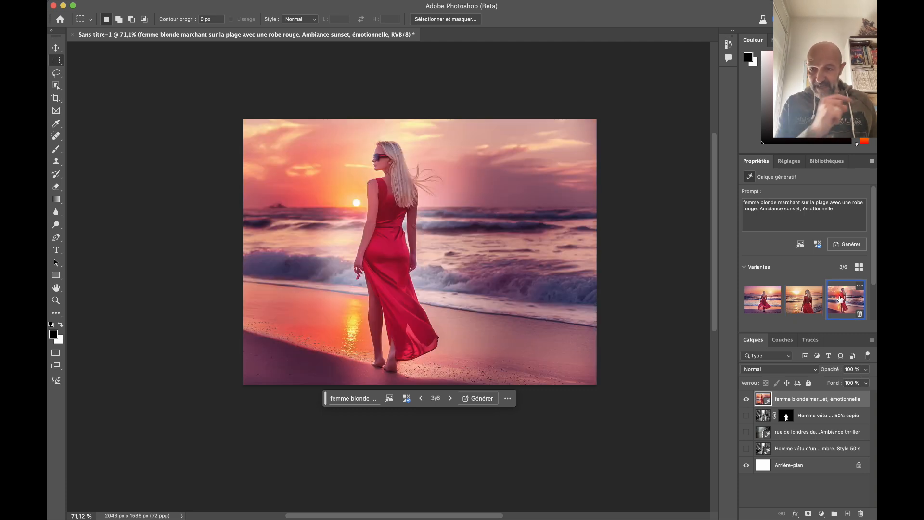
# Hide the blonde woman layer and show the cut-out man over the foggy London street layer
pyautogui.click(746, 399)
pyautogui.click(746, 416)
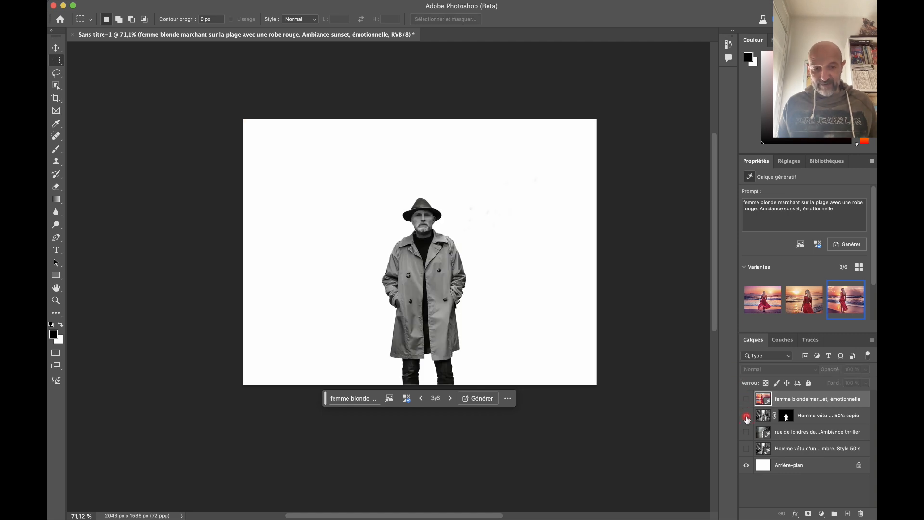
pyautogui.click(747, 433)
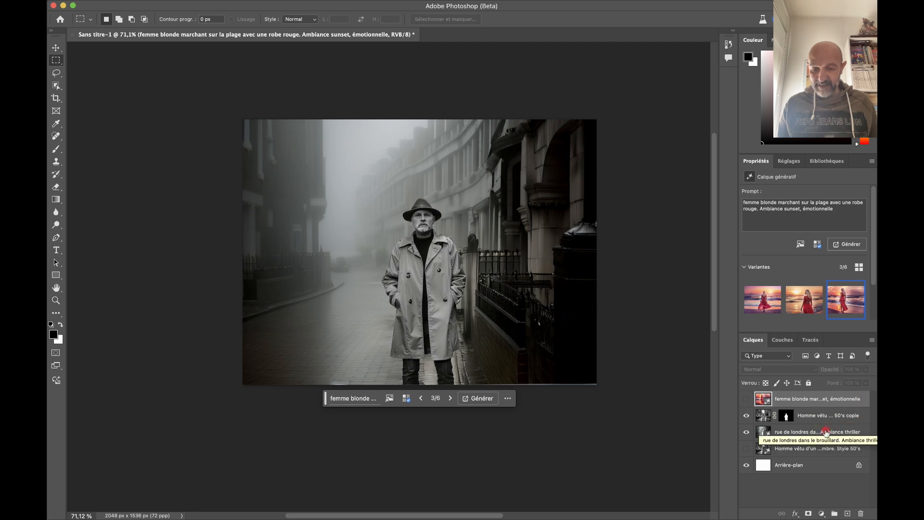
# Duplicate the cut-out man layer, and hide the copied-from layer and the foggy London street layer
pyautogui.click(837, 416)
pyautogui.press('super+j')
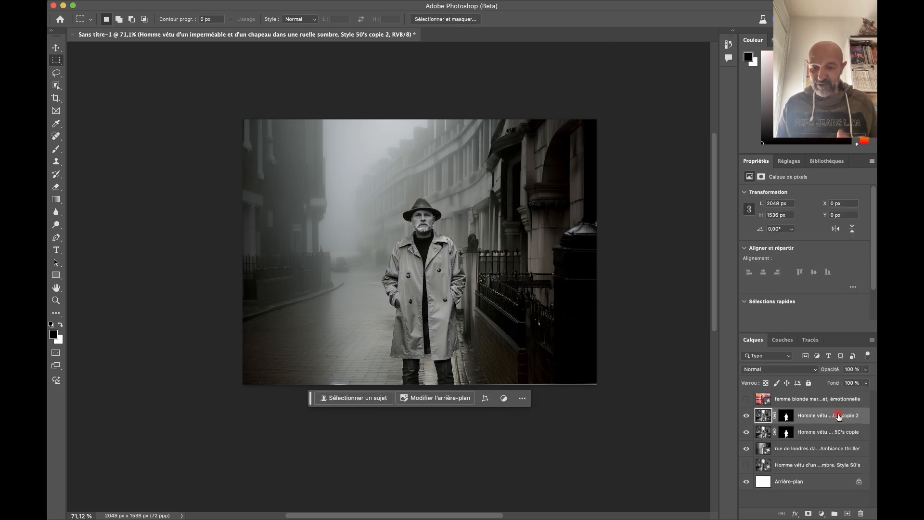
pyautogui.click(747, 431)
pyautogui.click(747, 449)
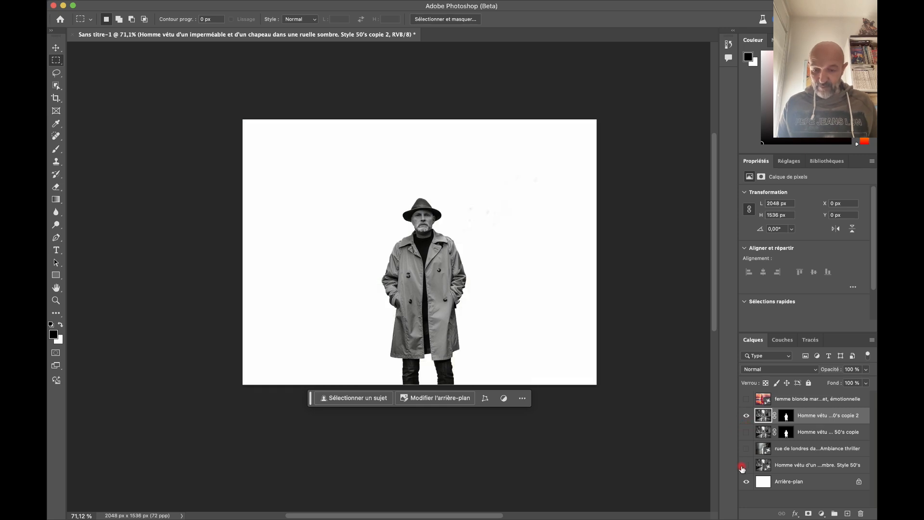
pyautogui.click(747, 450)
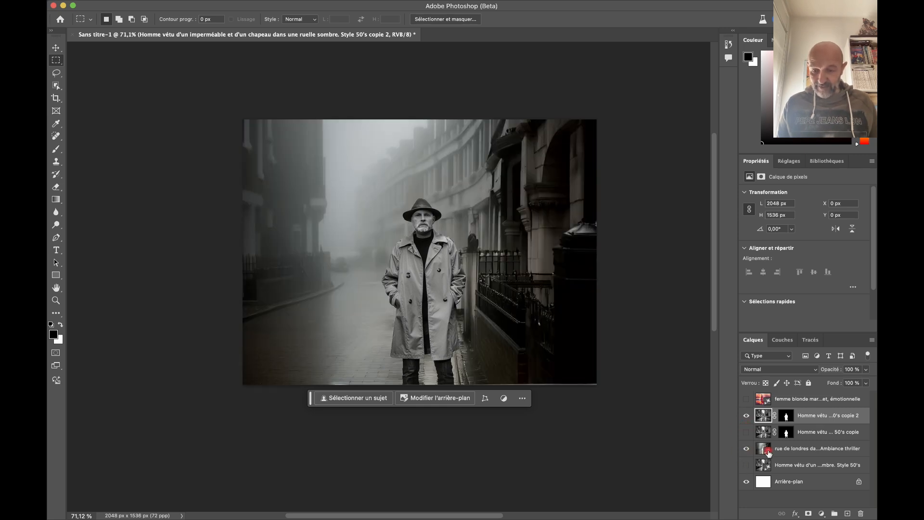
pyautogui.click(786, 417)
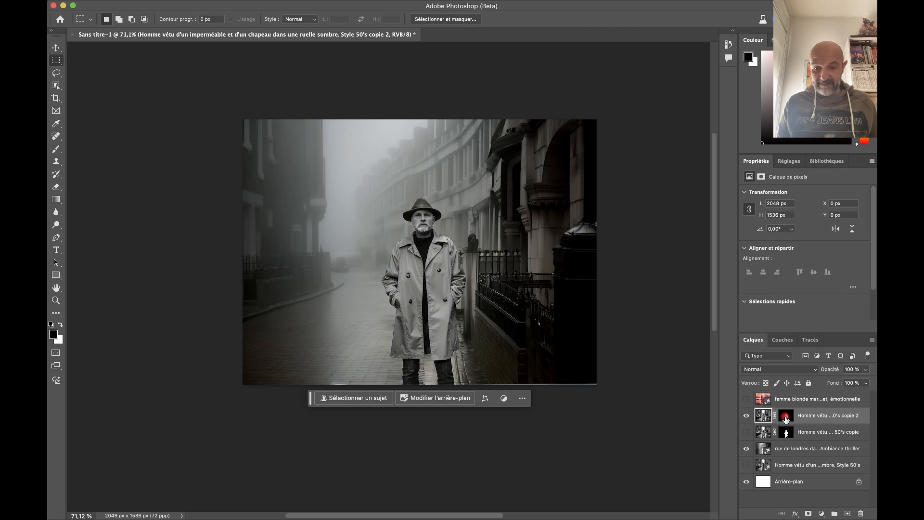
pyautogui.click(746, 450)
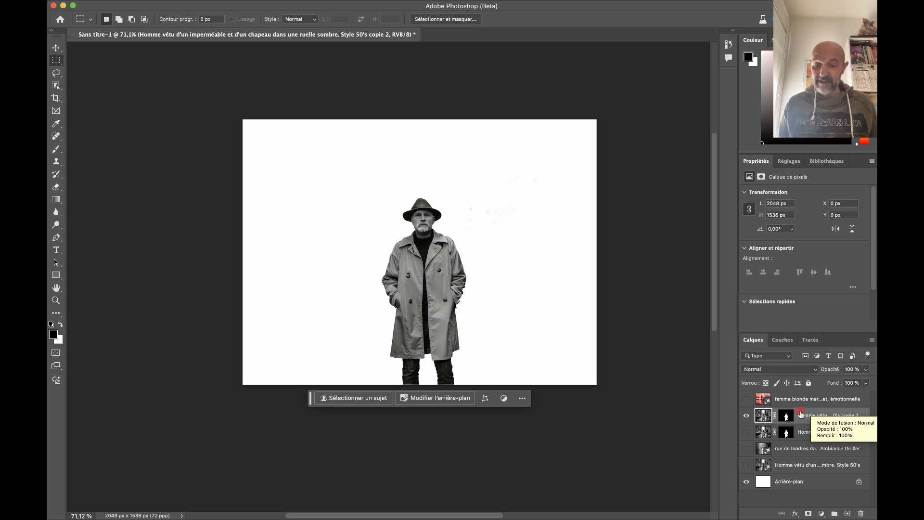
# Fill the layer mask of the duplicated man layer entirely with white at 100% opacity in Normal mode
pyautogui.click(786, 418)
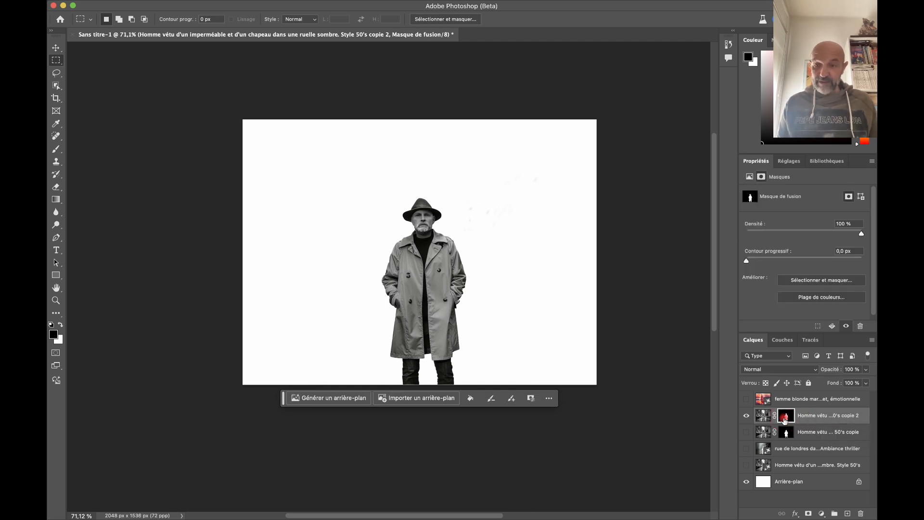
pyautogui.press('x')
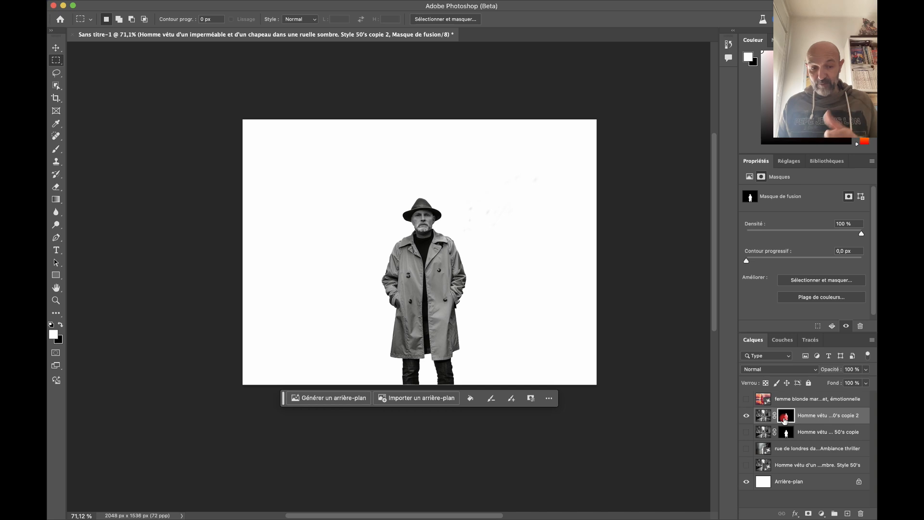
pyautogui.hotkey('shift', 'F5')
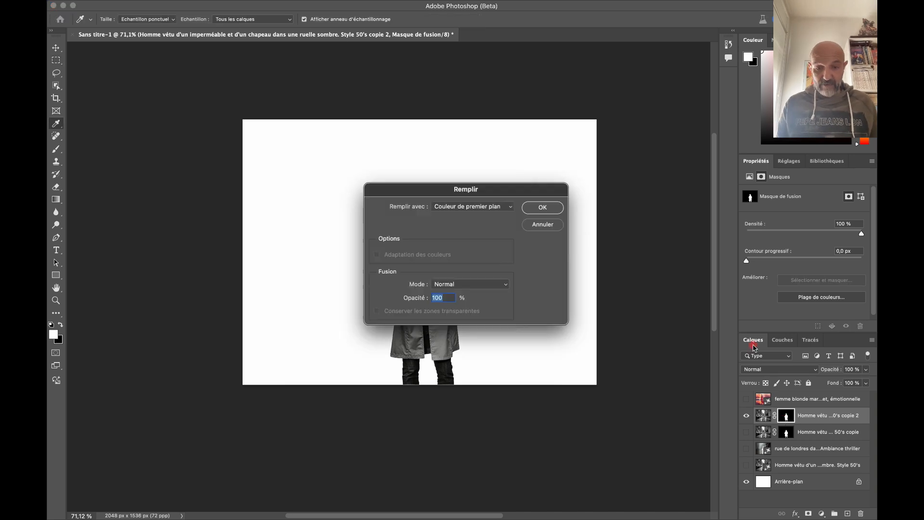
pyautogui.click(543, 208)
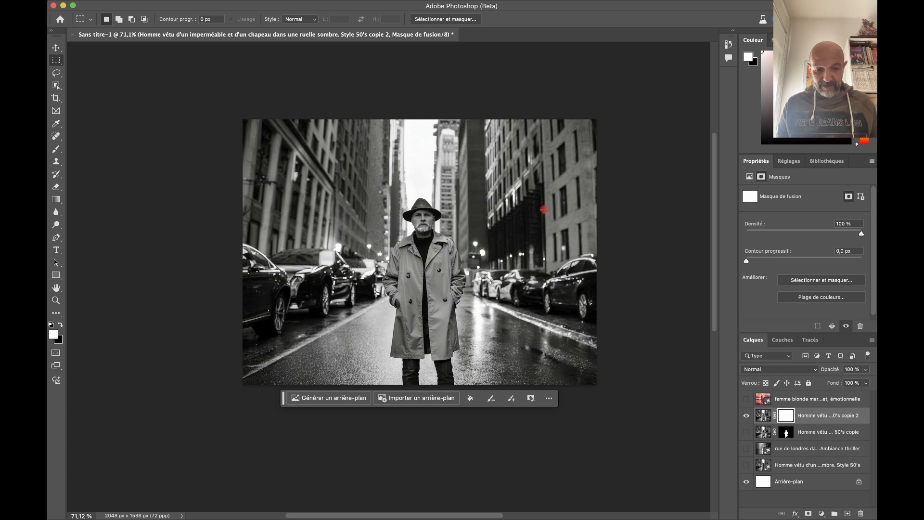
# Hide the duplicated man layer, and show and select the original generative man layer above the background
pyautogui.click(847, 415)
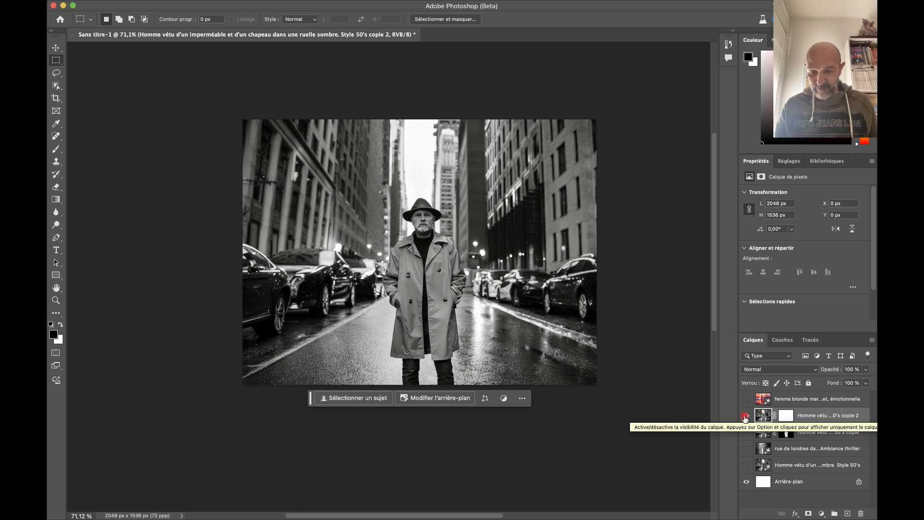
pyautogui.click(745, 417)
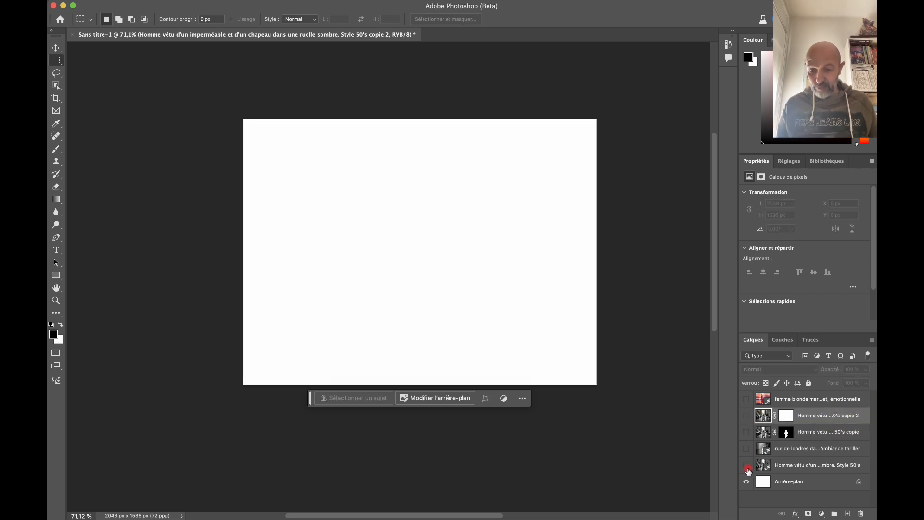
pyautogui.click(747, 468)
pyautogui.click(804, 466)
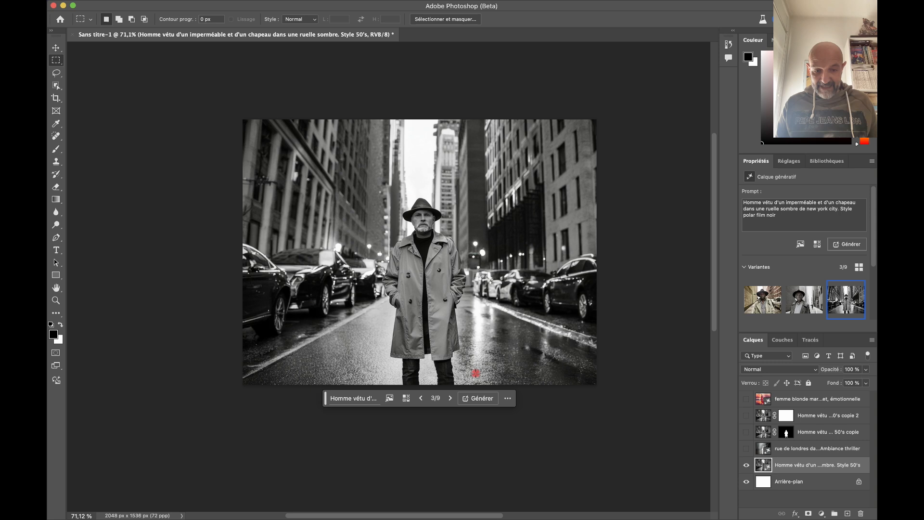
# Generate new variations of the man in coat and hat with the Film noir effect added
pyautogui.click(408, 400)
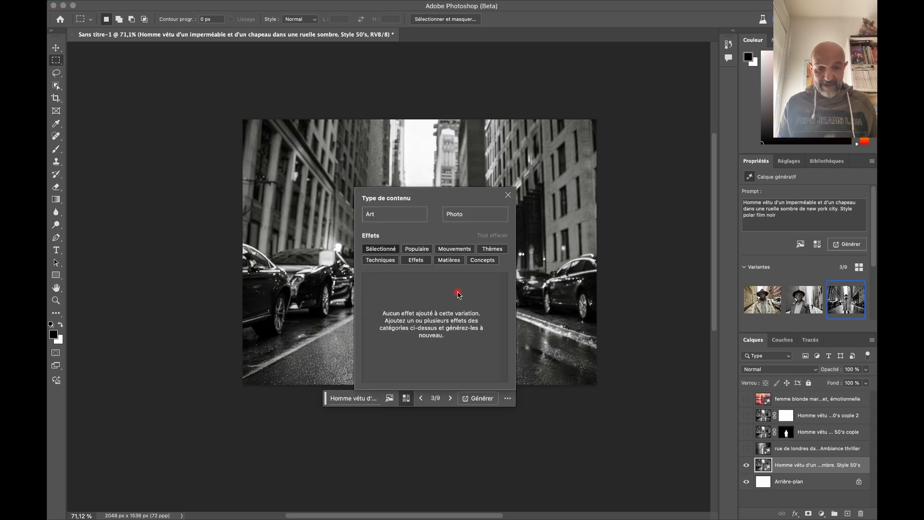
pyautogui.click(417, 266)
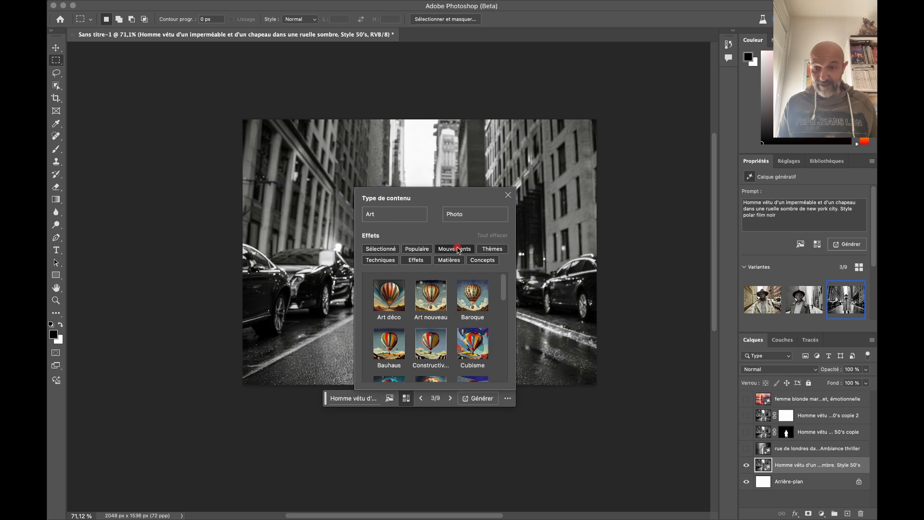
pyautogui.scroll(-2, 442, 325)
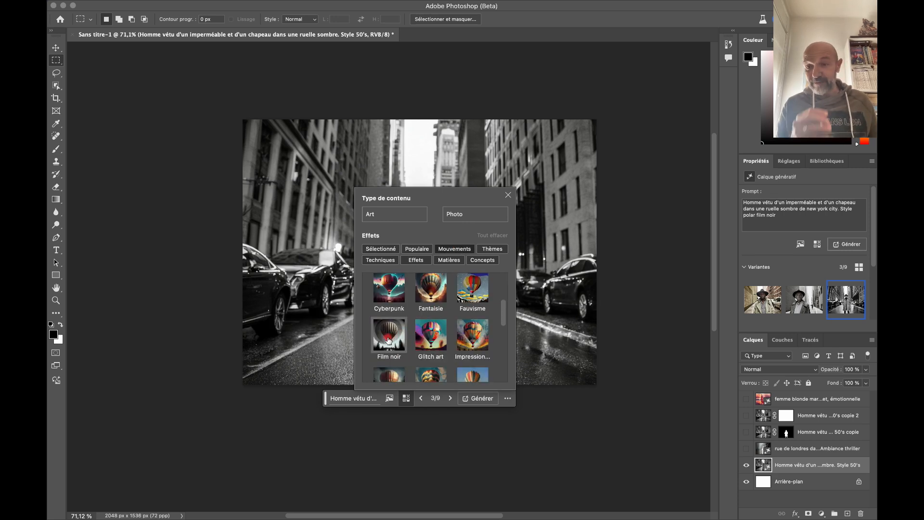
pyautogui.click(389, 340)
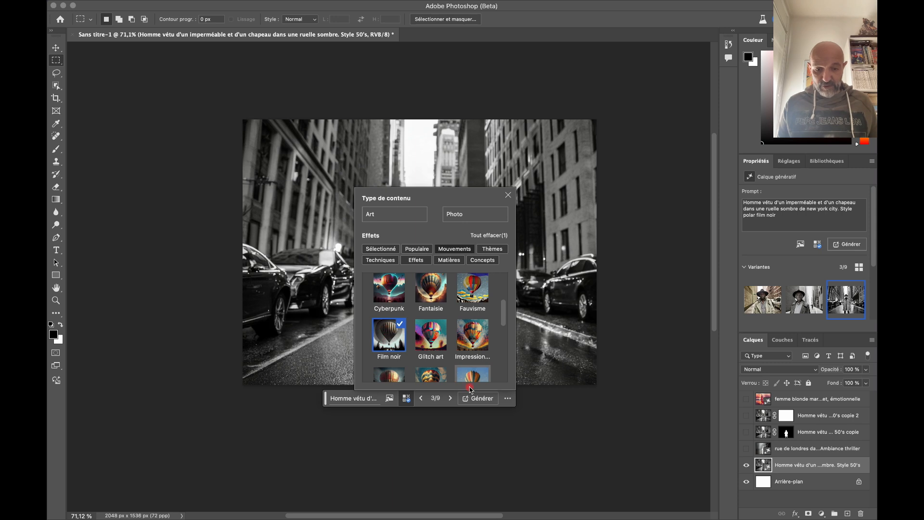
pyautogui.click(479, 399)
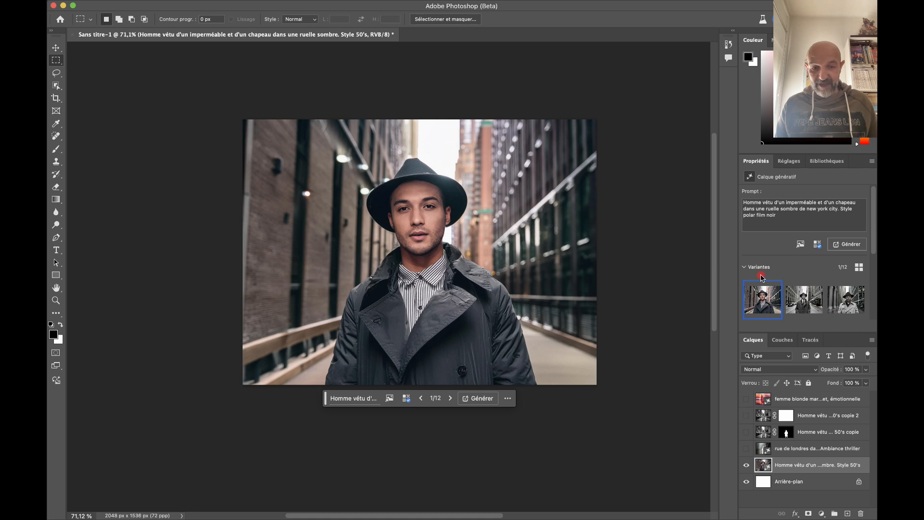
# Compare the newly generated Film noir variations of the man, ending on the first
pyautogui.moveTo(794, 288)
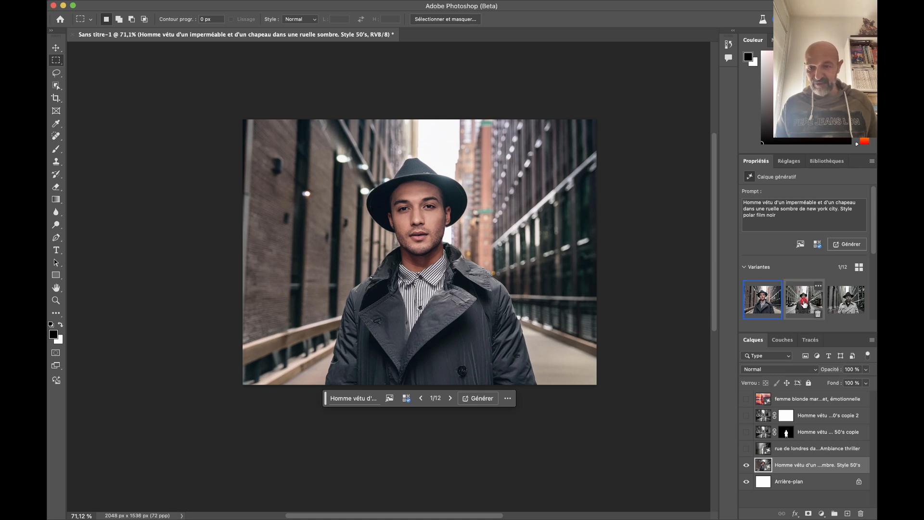
pyautogui.click(805, 304)
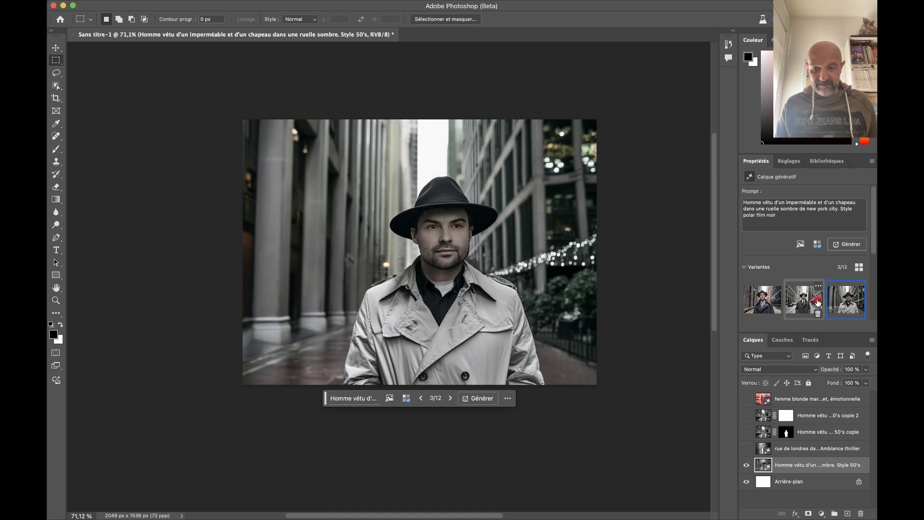
pyautogui.click(760, 301)
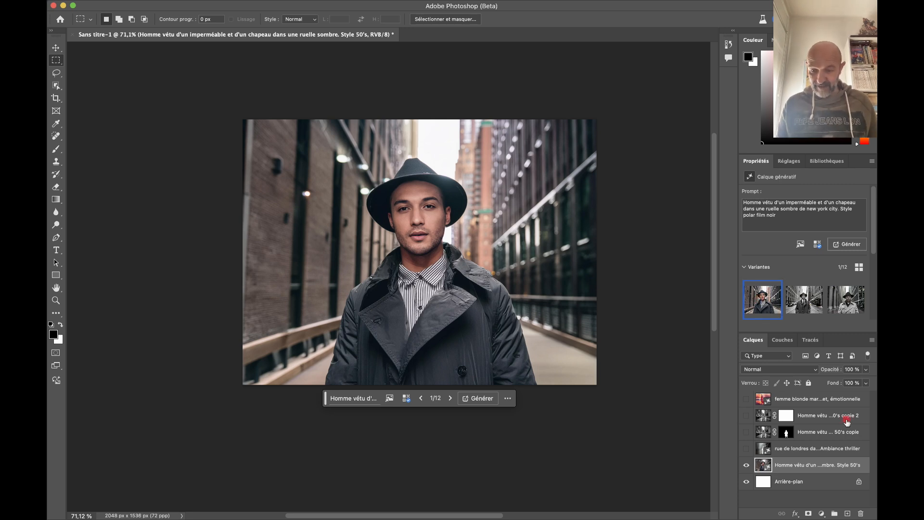
# Hide the generative man layer and replace its prompt with "robot humanoïde surveillant la porte d'entrée d'un vaisseau spatial. Ambiance science-fiction"
pyautogui.click(746, 467)
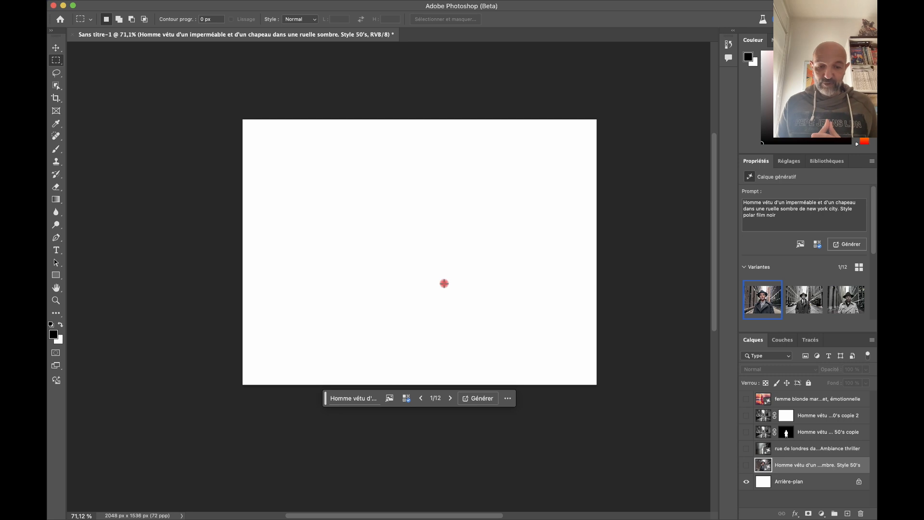
pyautogui.click(361, 398)
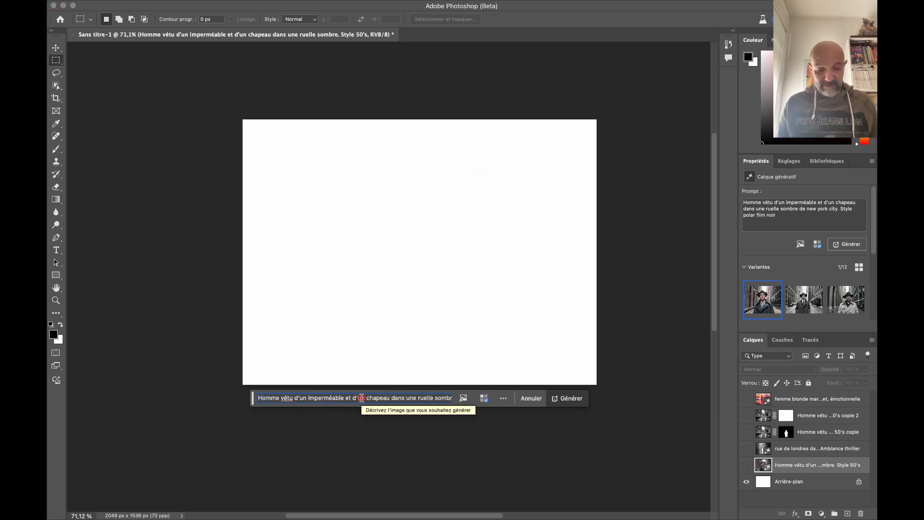
pyautogui.press('super+a')
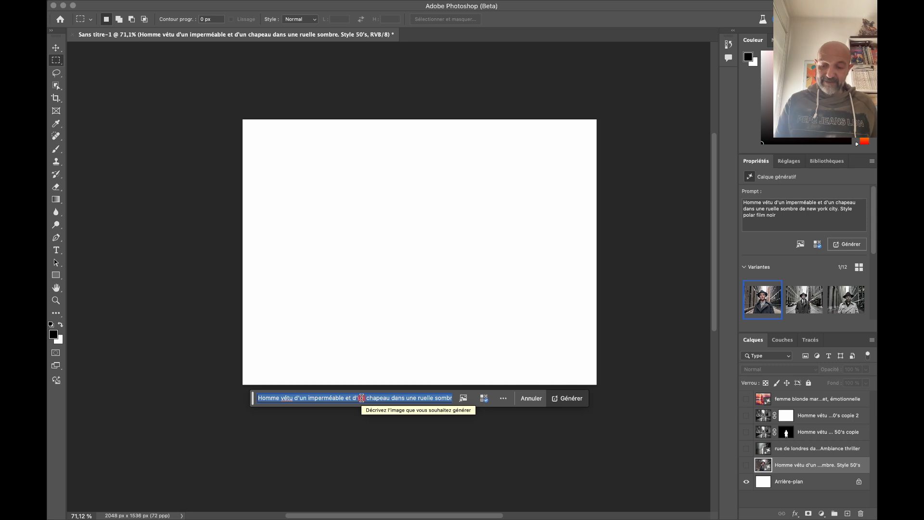
pyautogui.press('BackSpace')
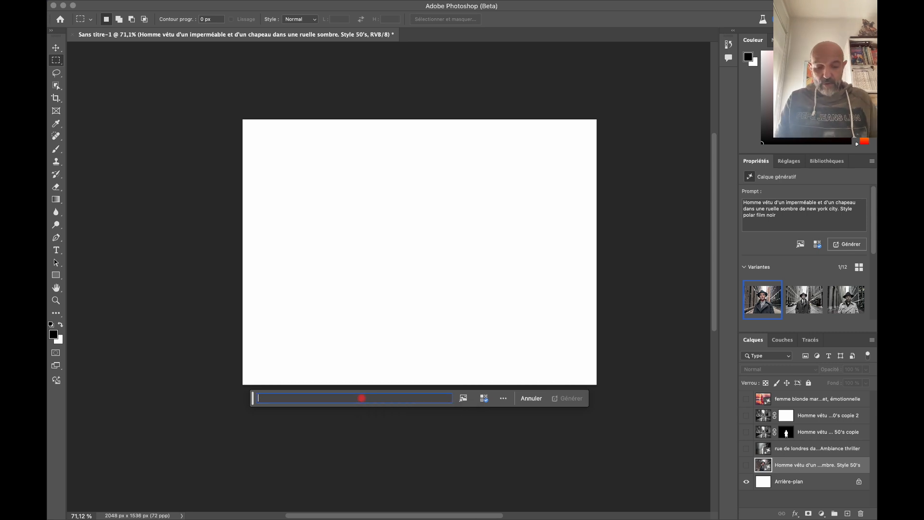
pyautogui.write('robot hum')
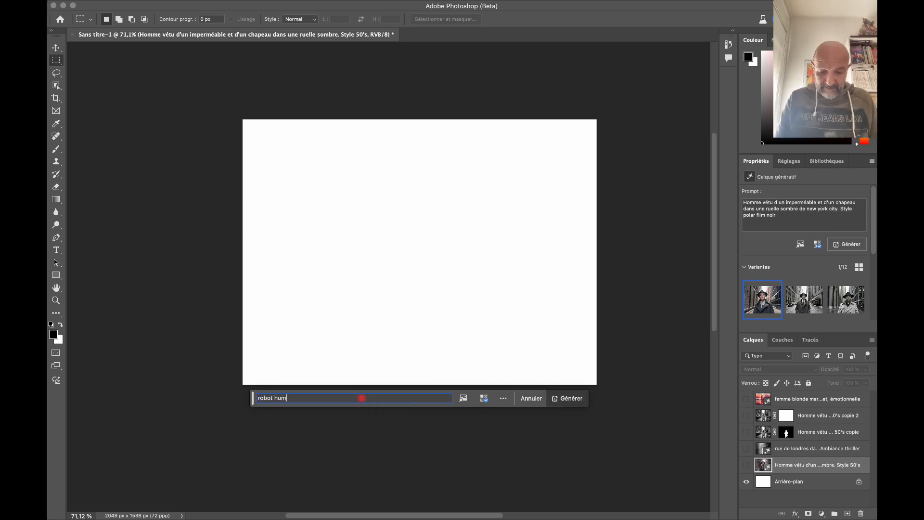
pyautogui.write('anoïde sur')
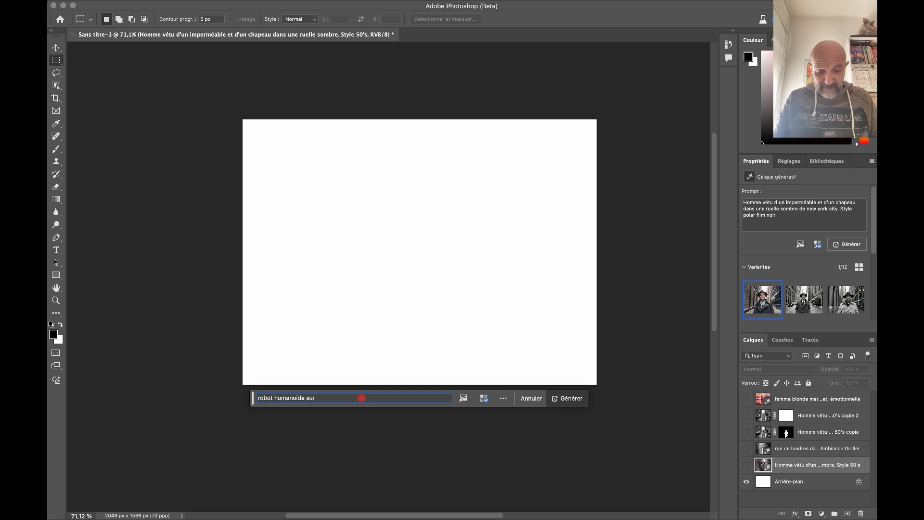
pyautogui.write('veillant la p')
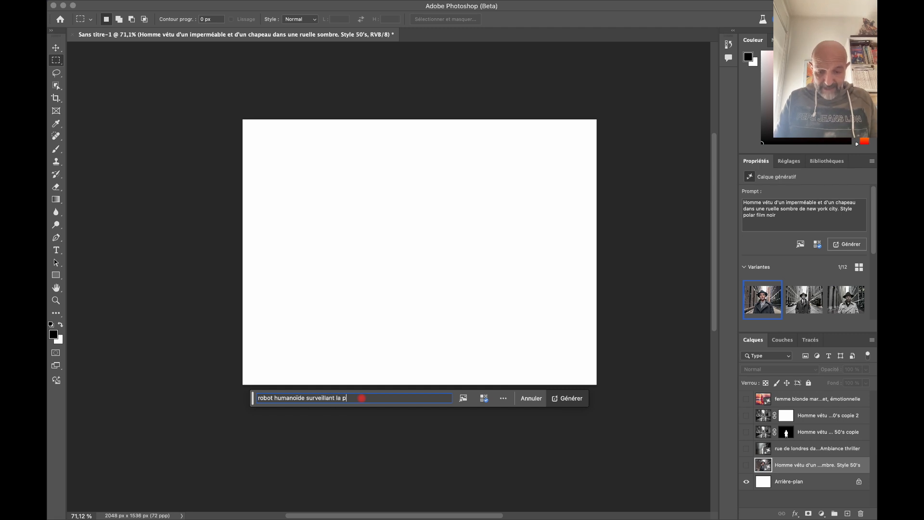
pyautogui.write("orte d'entrée ")
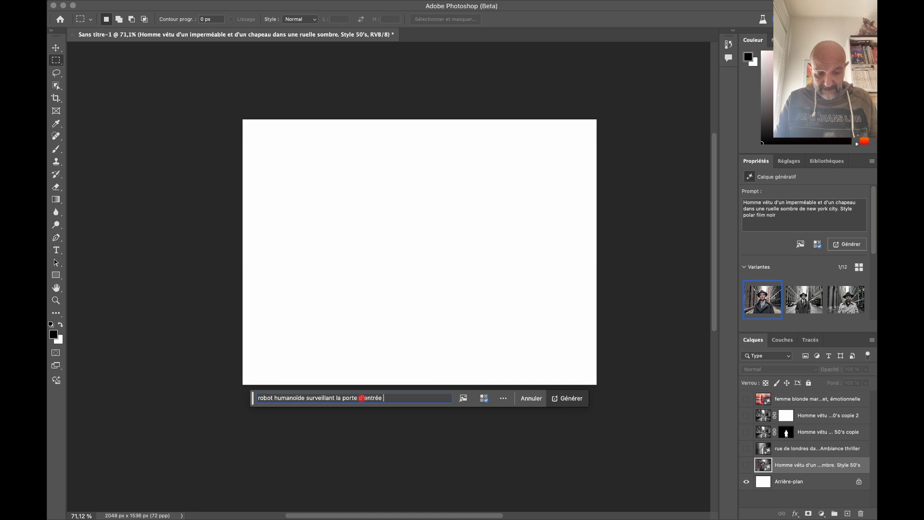
pyautogui.write("d'un vais")
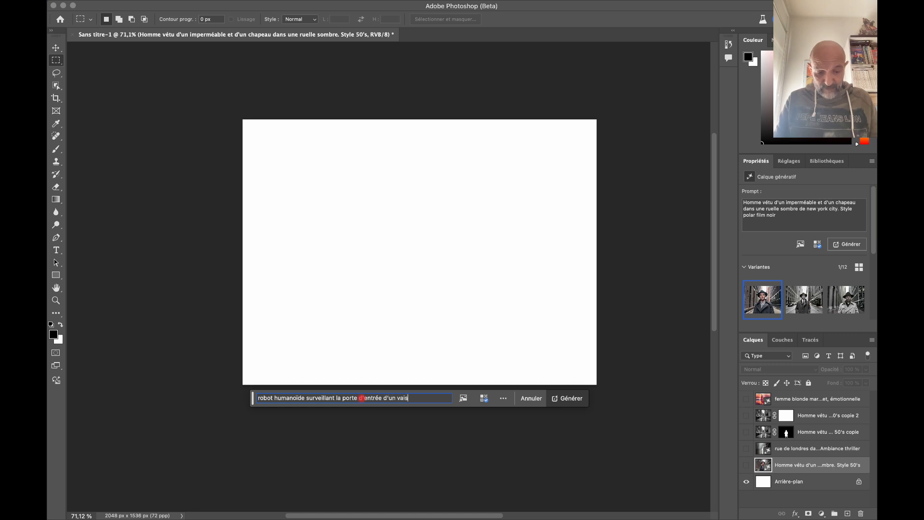
pyautogui.write('seau sp')
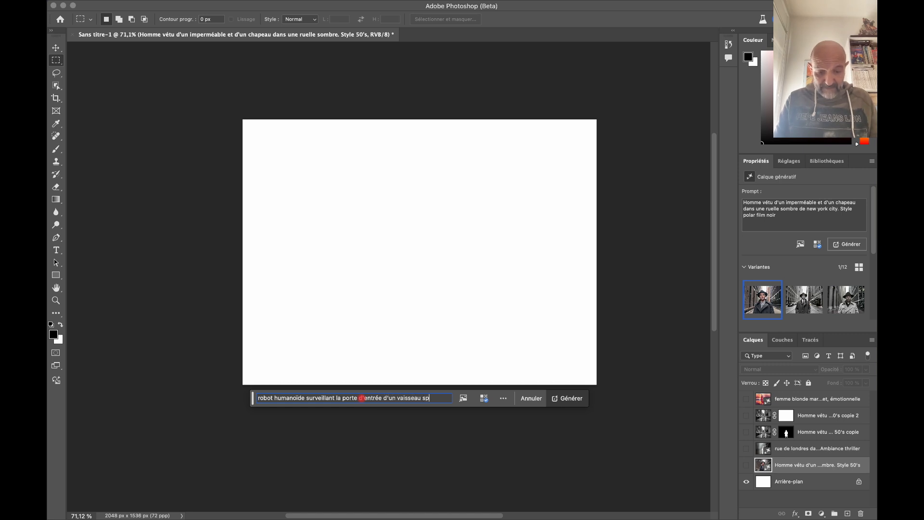
pyautogui.write('atial. Am')
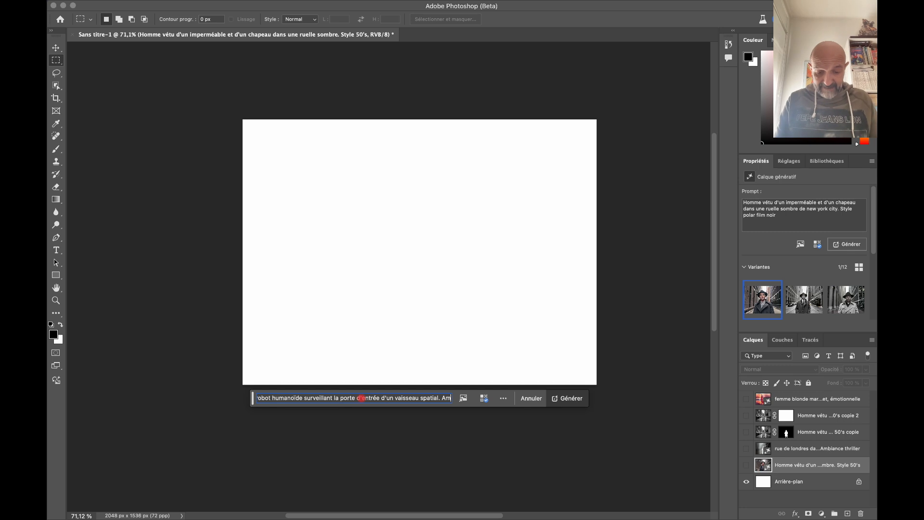
pyautogui.write('biance sci')
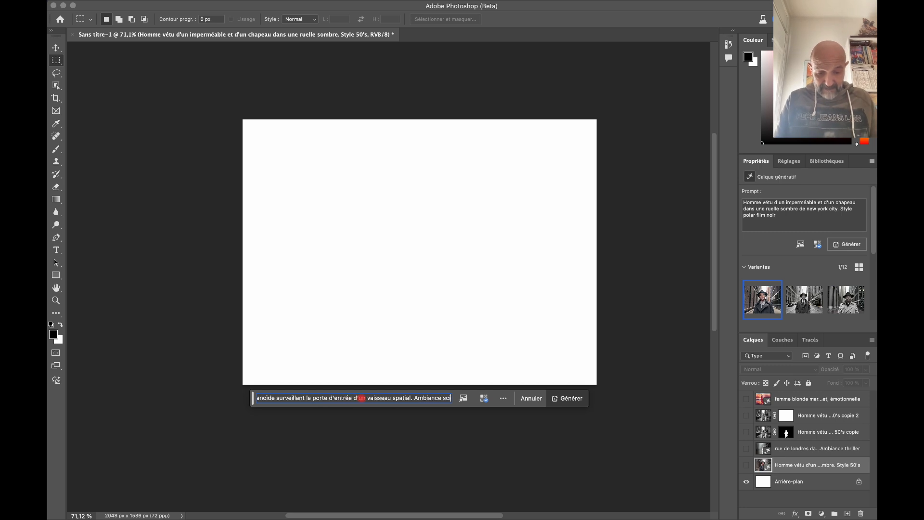
pyautogui.write('ence-fiction')
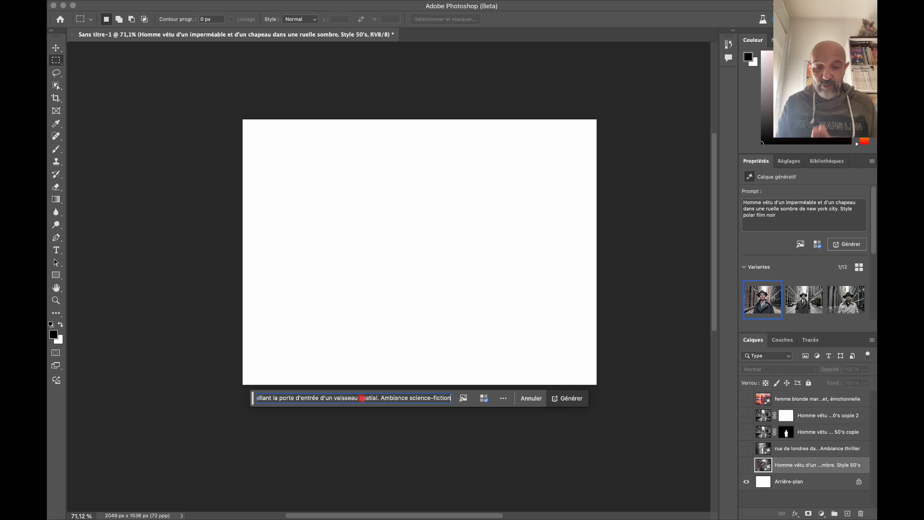
# Browse the effect categories, add the Futuriste concept effect alongside Film noir, and generate the humanoid robot variations
pyautogui.click(485, 400)
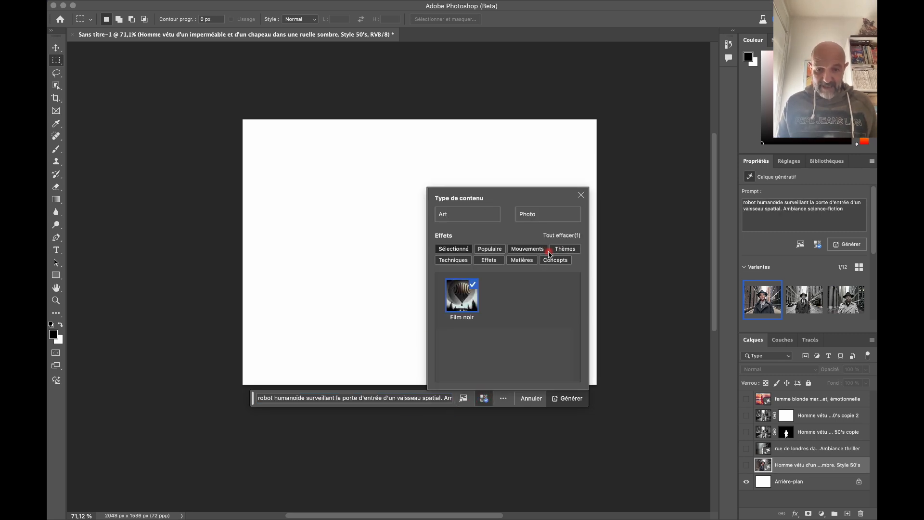
pyautogui.click(565, 251)
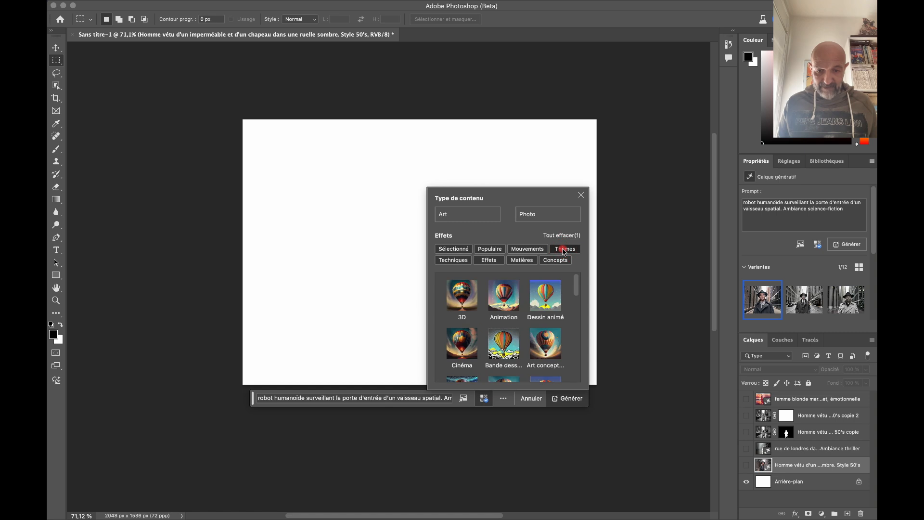
pyautogui.scroll(-3, 554, 299)
pyautogui.scroll(3, 554, 299)
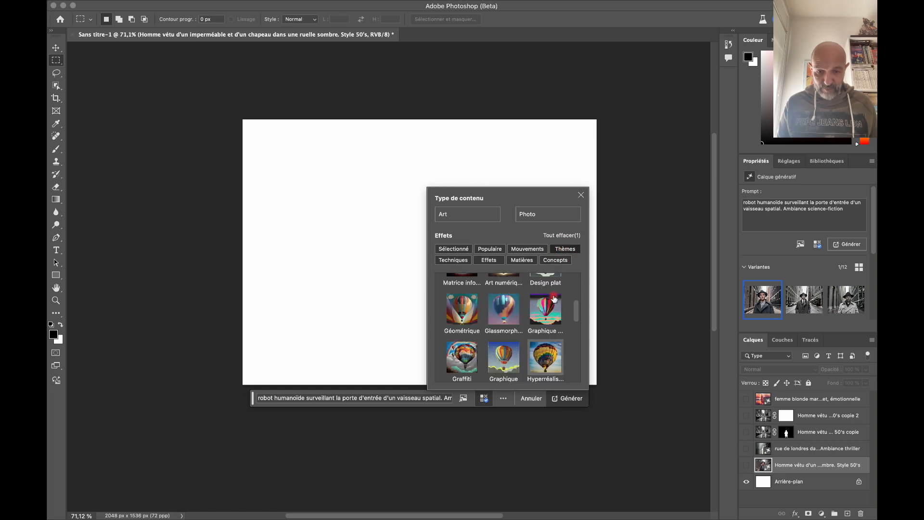
pyautogui.click(451, 262)
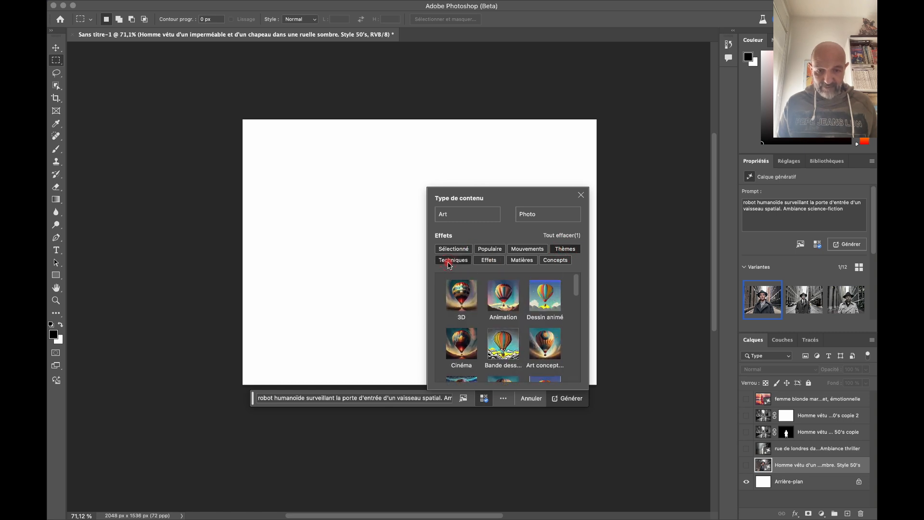
pyautogui.click(494, 261)
pyautogui.click(521, 262)
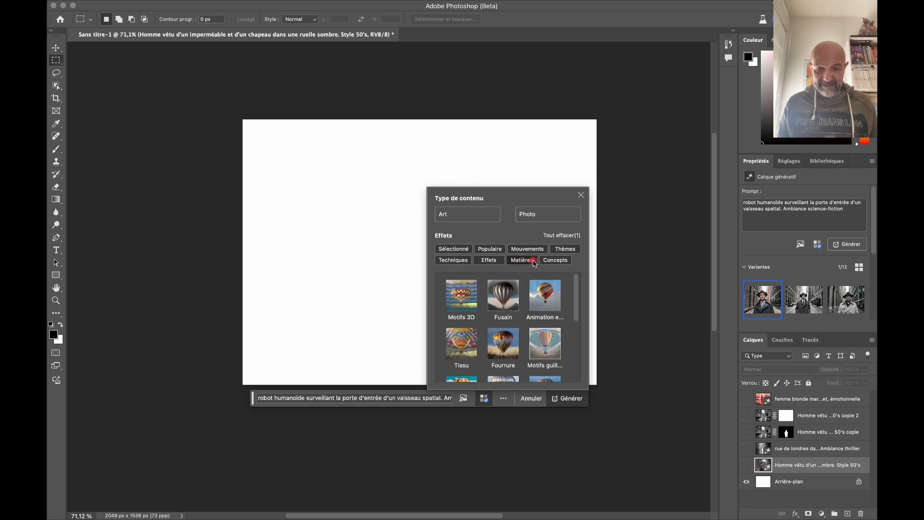
pyautogui.click(550, 263)
pyautogui.scroll(-3, 507, 340)
pyautogui.click(469, 332)
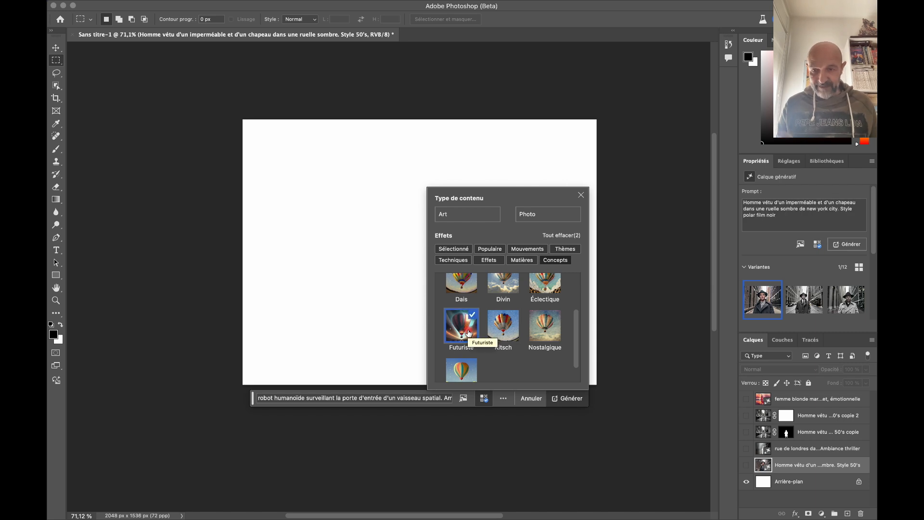
pyautogui.click(565, 399)
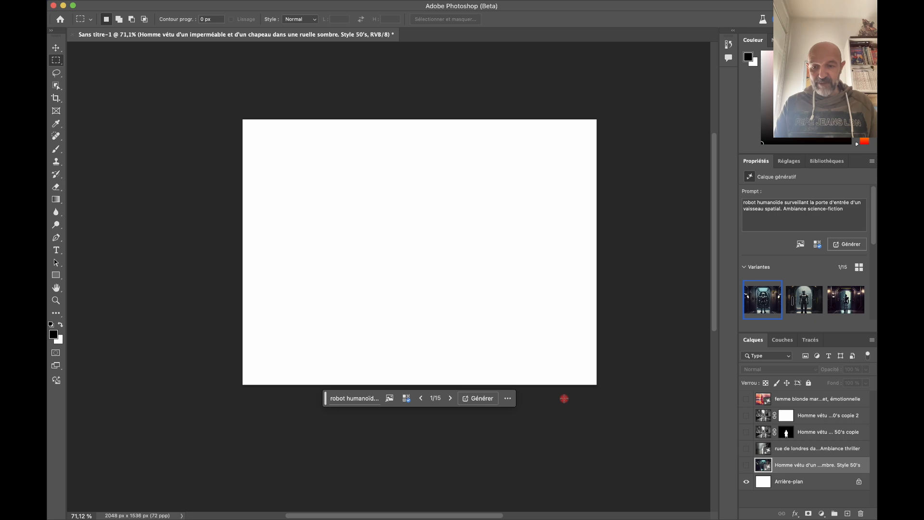
# Show the humanoid robot layer and compare its three newly generated variations, ending on the third
pyautogui.moveTo(759, 304)
pyautogui.click(746, 465)
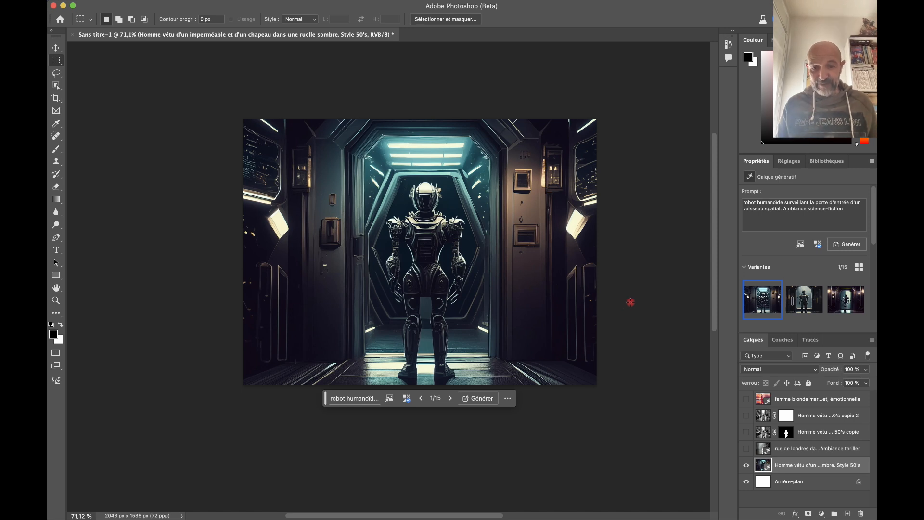
pyautogui.moveTo(801, 301)
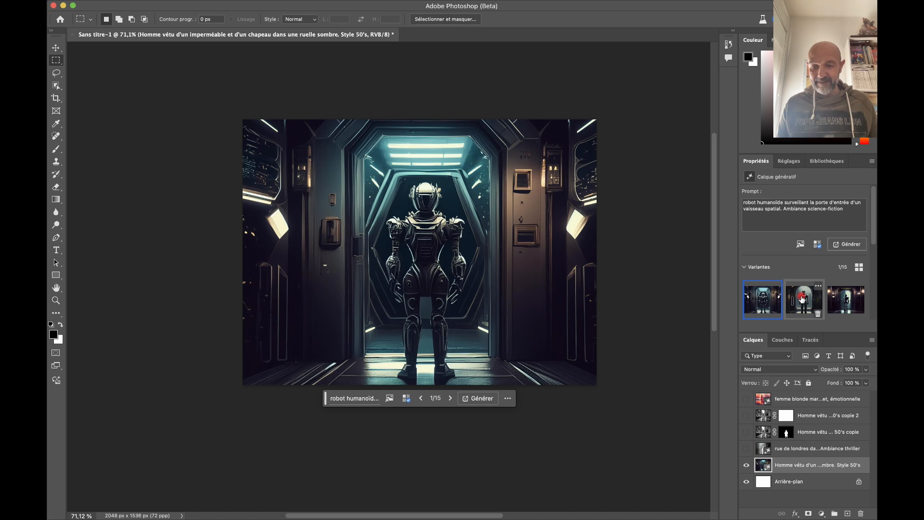
pyautogui.click(802, 299)
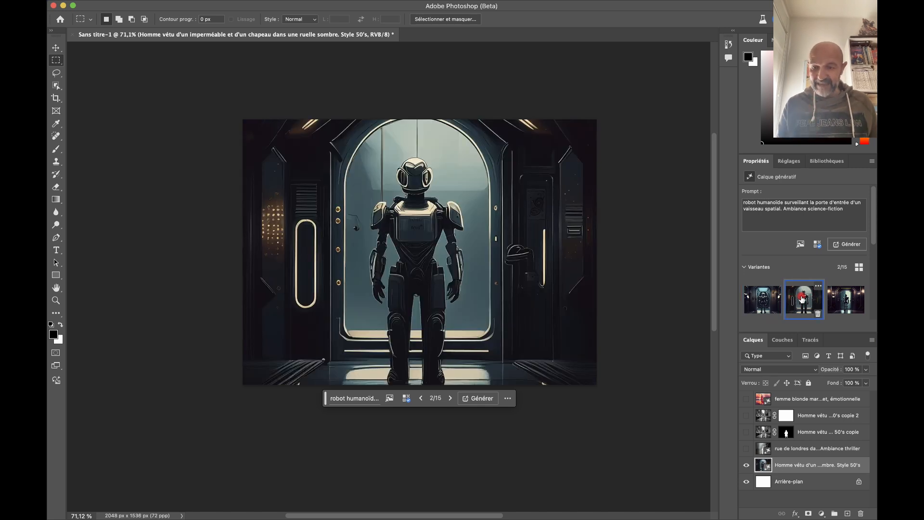
pyautogui.click(839, 301)
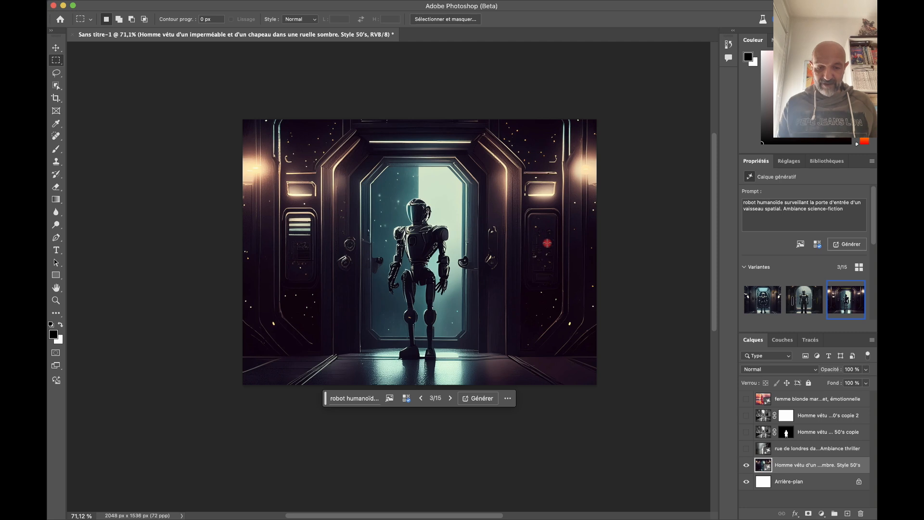
# Copy the robot layer's prompt and clear it, hide that layer, and select the blonde woman layer at the top of the stack
pyautogui.click(345, 399)
pyautogui.press('super+a')
pyautogui.press('super+c')
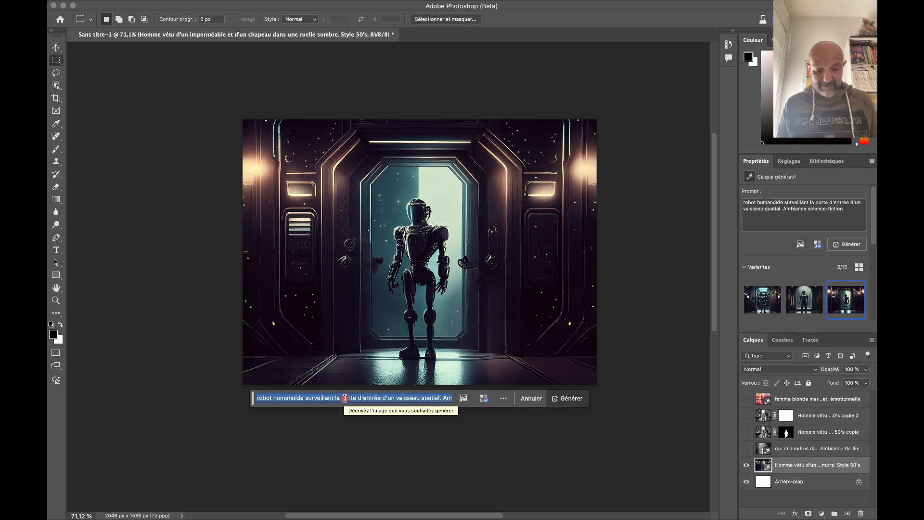
pyautogui.press('BackSpace')
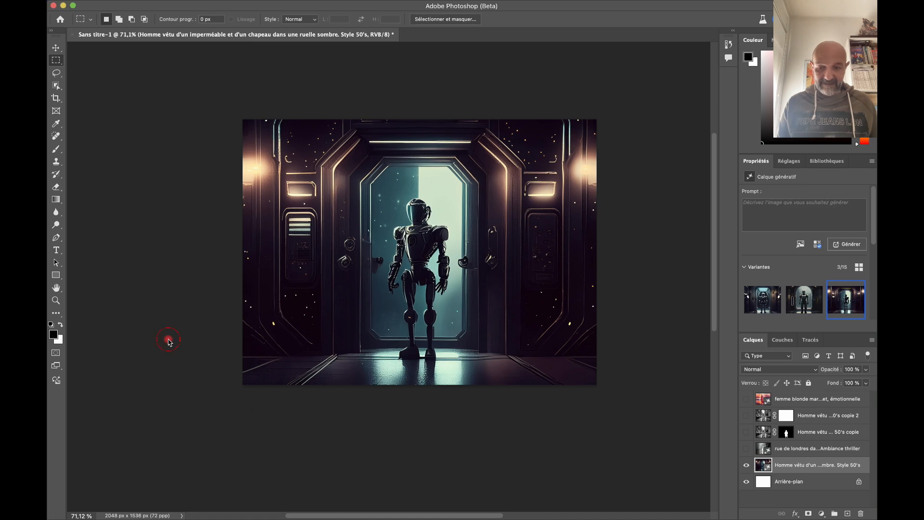
pyautogui.click(746, 465)
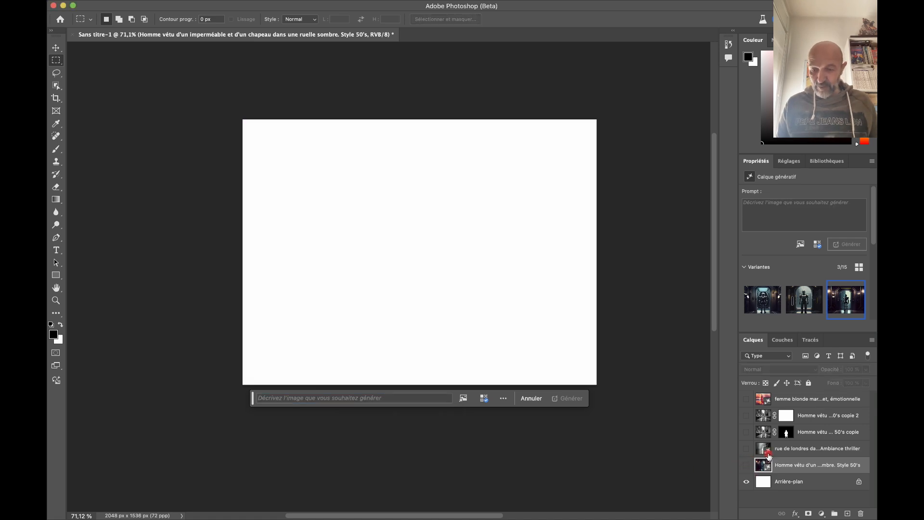
pyautogui.click(841, 400)
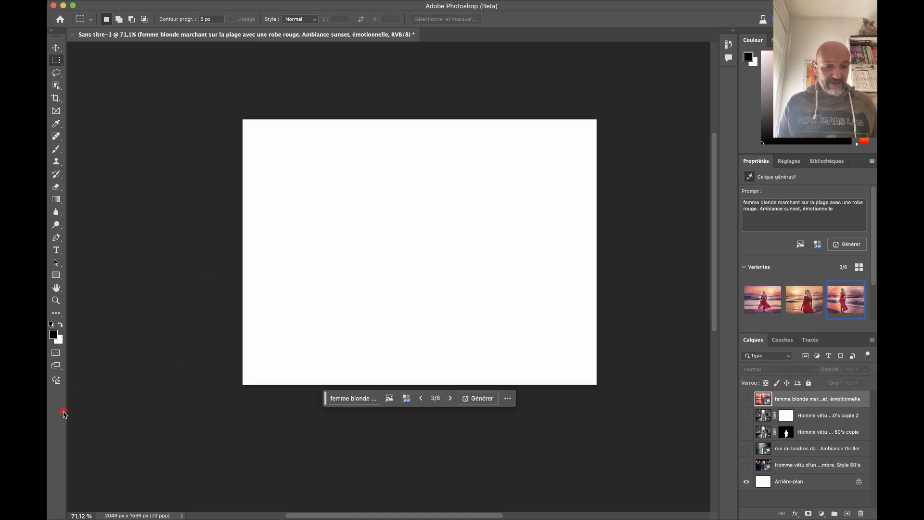
# Start generating a new image with the prompt "robot humanoïde surveillant la porte d'entrée d'un vaisseau spatial. Ambiance science-fiction" and browse the inspiration gallery
pyautogui.click(57, 381)
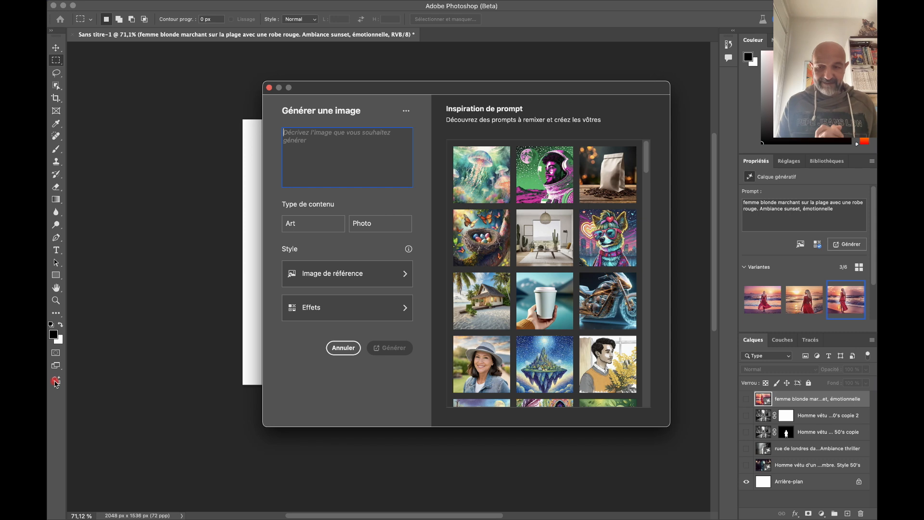
pyautogui.press('super+v')
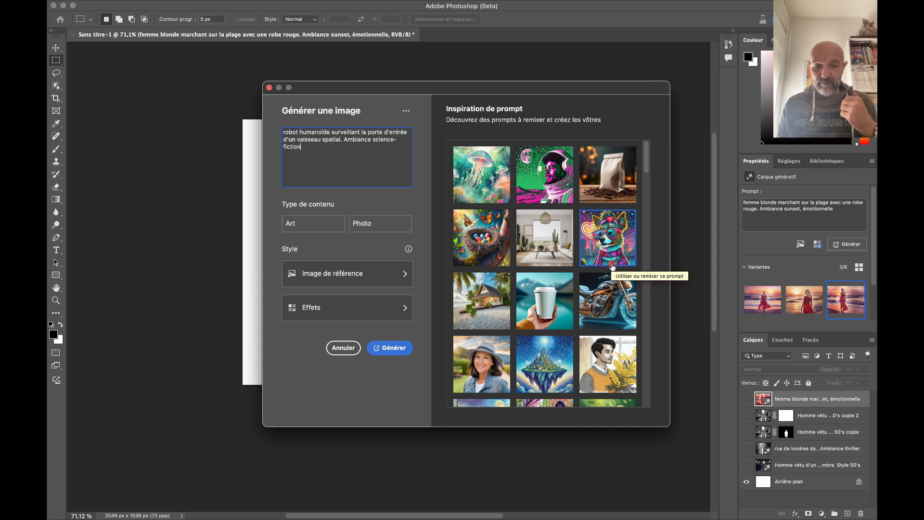
pyautogui.scroll(-10, 562, 298)
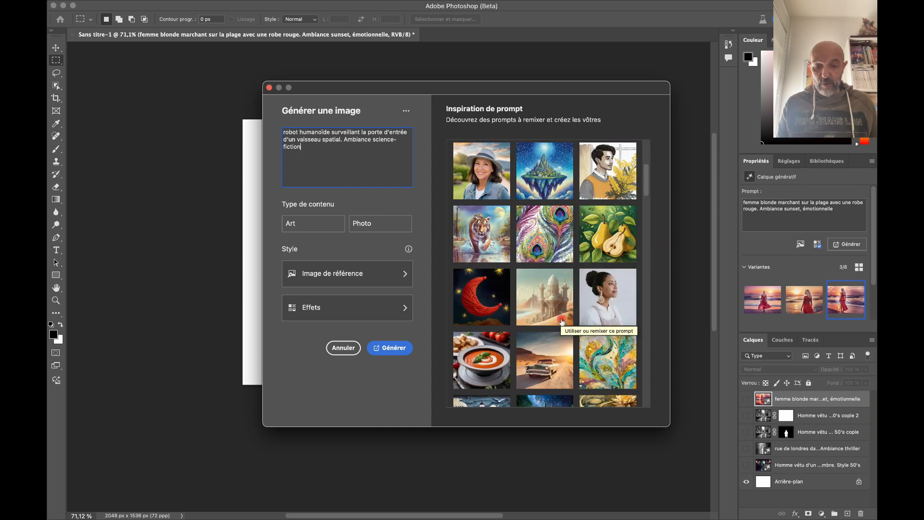
pyautogui.scroll(-10, 562, 322)
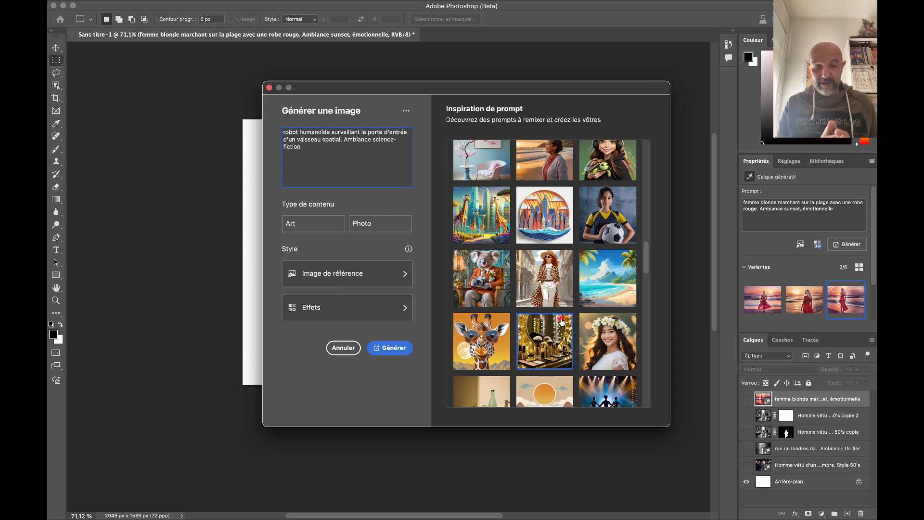
pyautogui.scroll(-3, 562, 321)
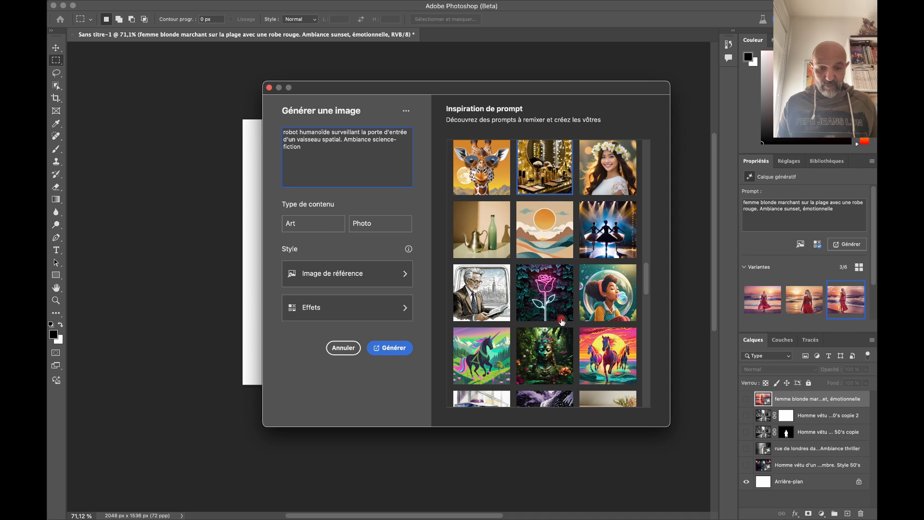
pyautogui.scroll(10, 561, 322)
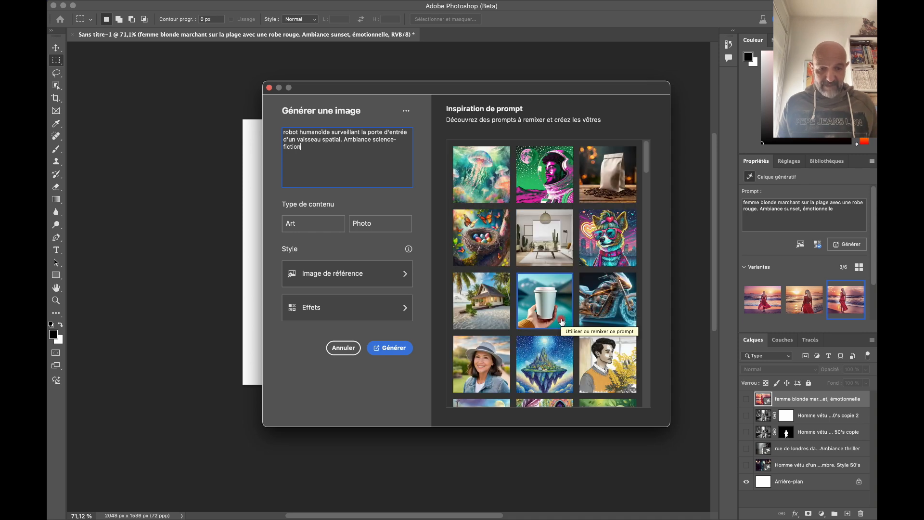
pyautogui.scroll(-1, 562, 322)
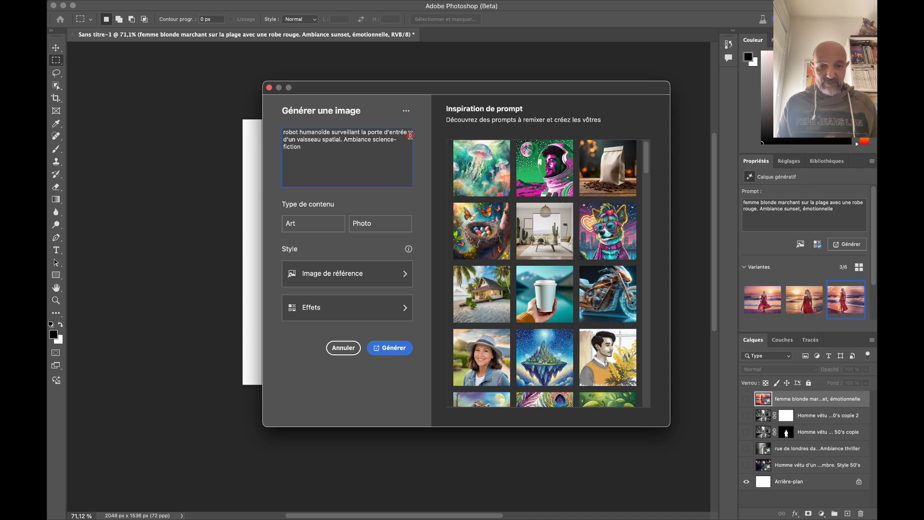
pyautogui.press('super+a')
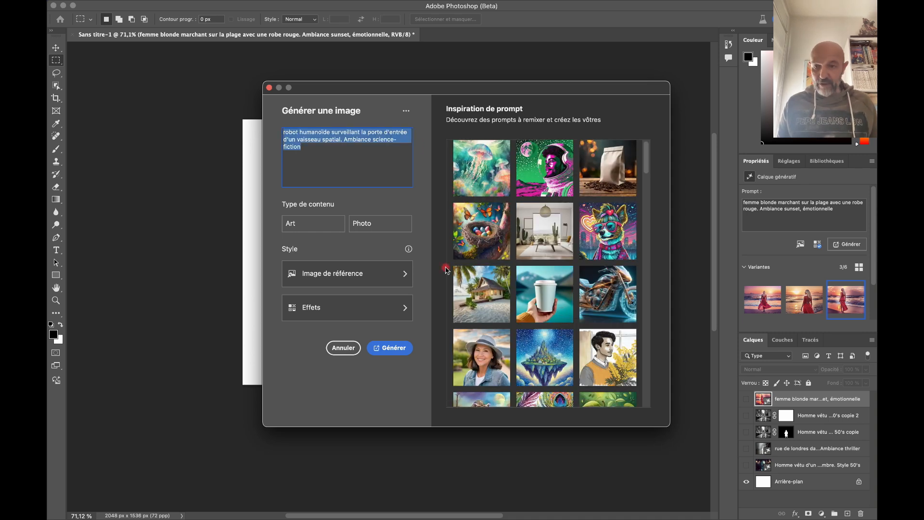
# Open Adobe's generative AI user guidelines in the browser, read through the sections, and return to Photoshop's image generation dialog
pyautogui.click(406, 114)
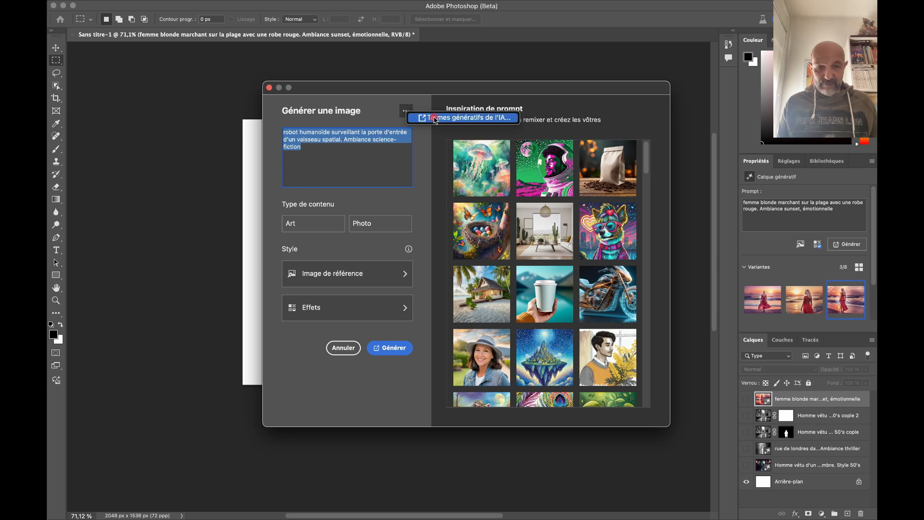
pyautogui.press('super+Tab')
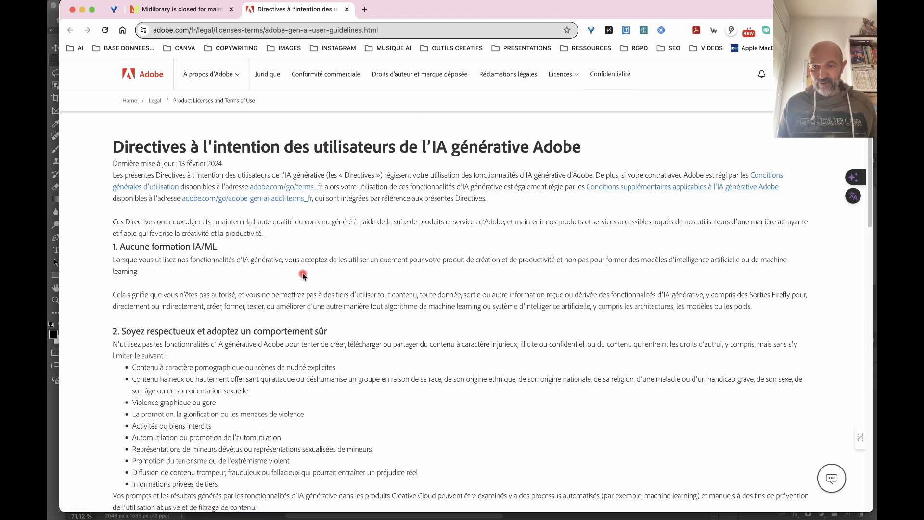
pyautogui.scroll(-4, 225, 379)
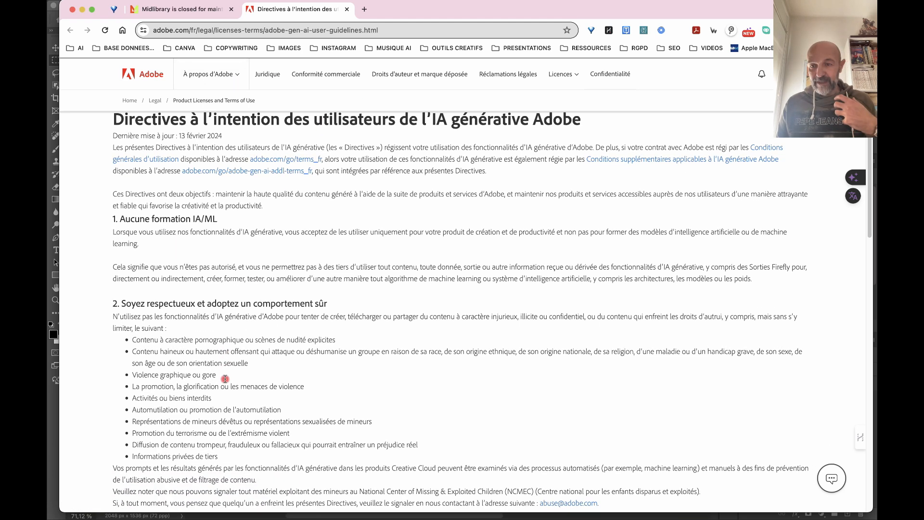
pyautogui.scroll(-2, 225, 379)
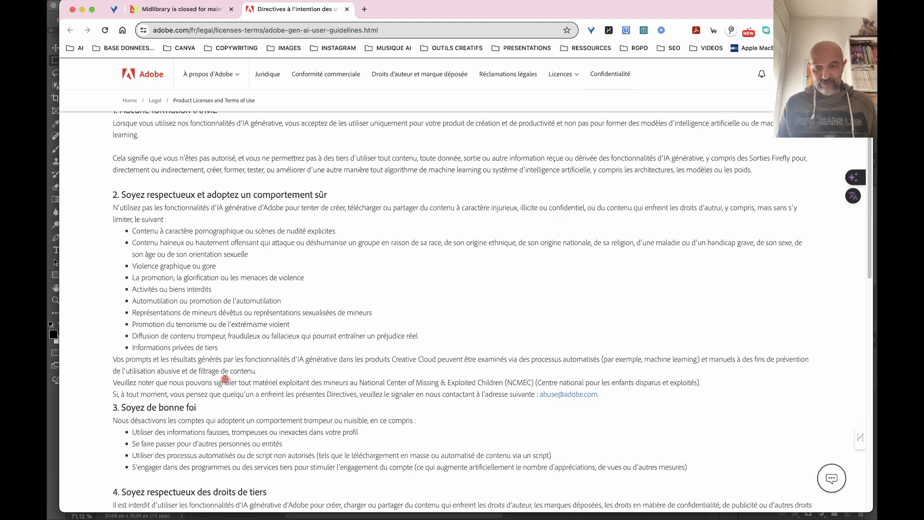
pyautogui.scroll(-10, 225, 379)
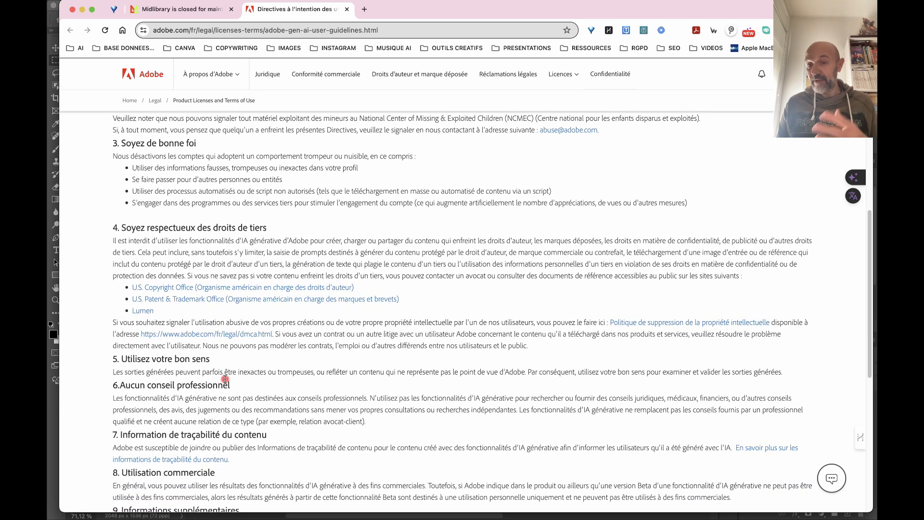
pyautogui.scroll(15, 305, 302)
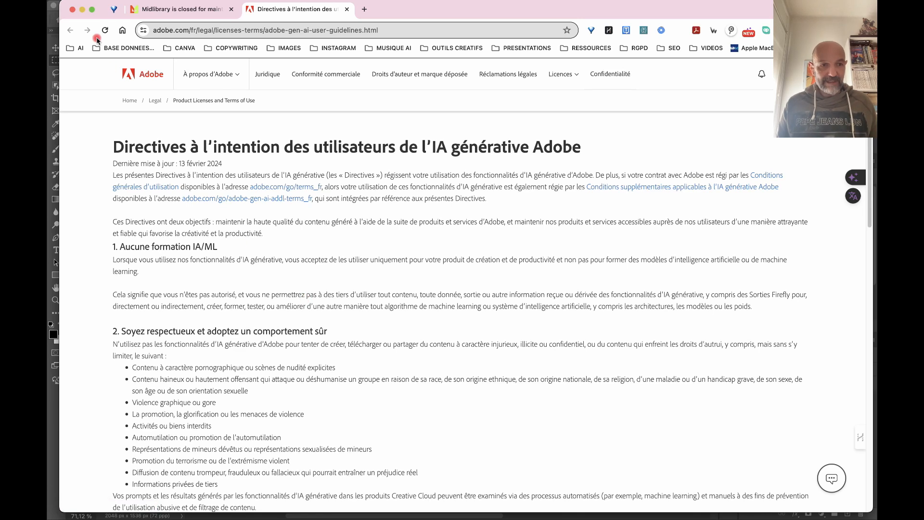
pyautogui.click(83, 10)
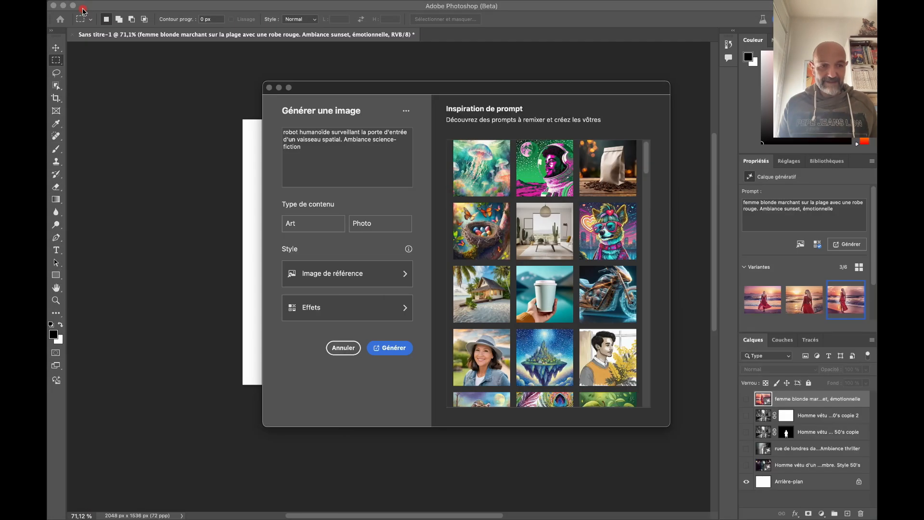
# Preview the red biomechanical robotic heart PNG from the iCloud Bureau folder and load it as the style reference image
pyautogui.click(313, 152)
pyautogui.press('super+c')
pyautogui.click(385, 274)
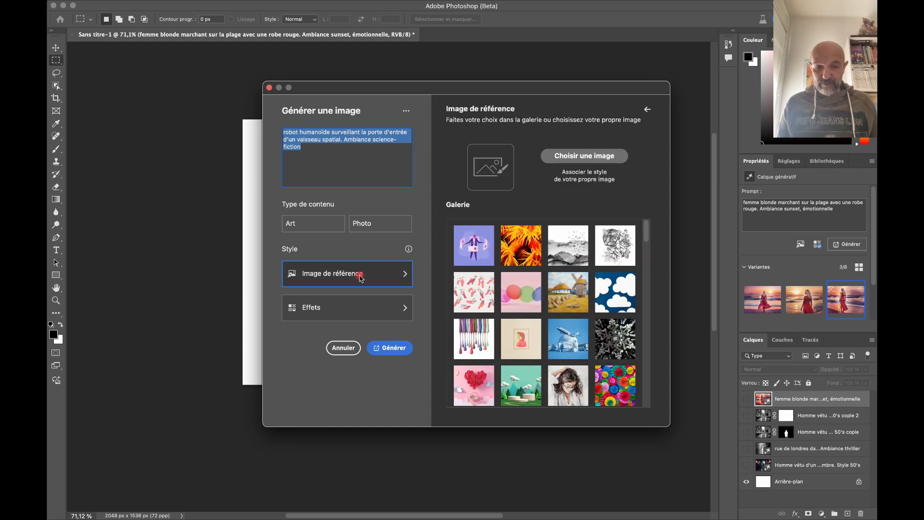
pyautogui.click(583, 156)
pyautogui.scroll(-5, 250, 216)
pyautogui.click(239, 250)
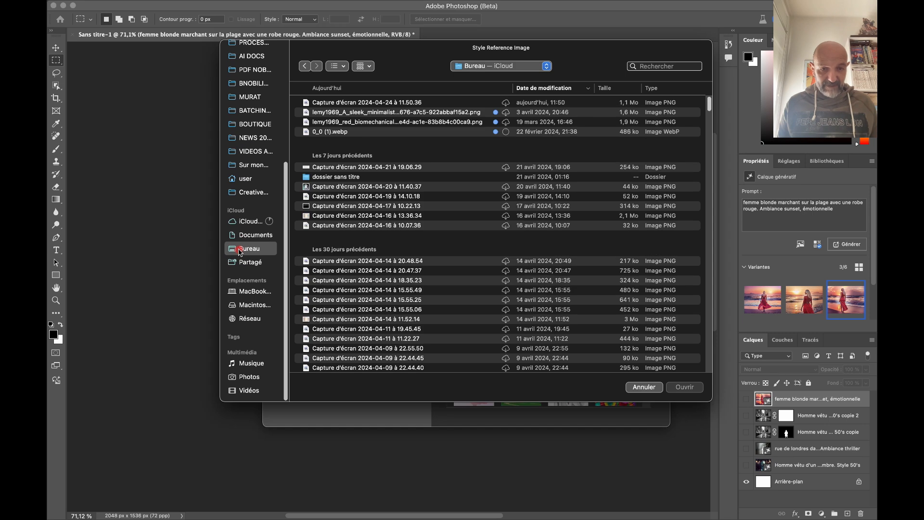
pyautogui.click(362, 122)
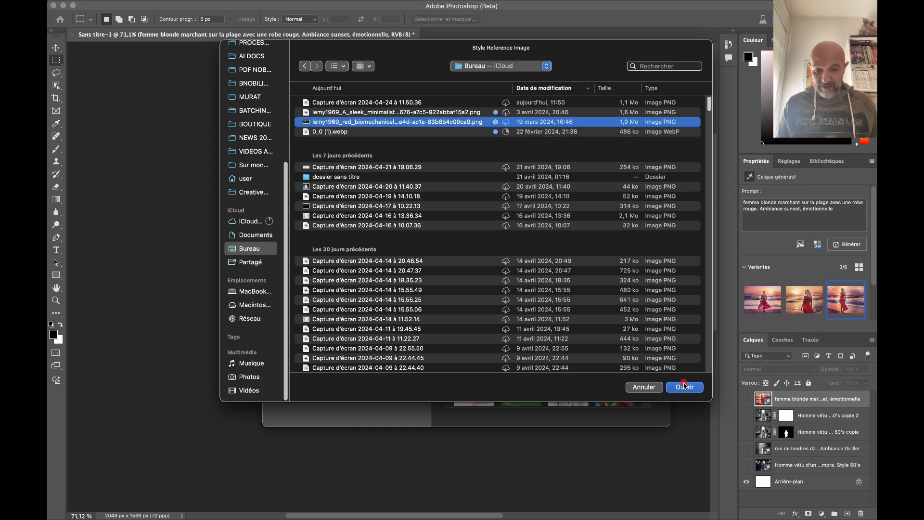
pyautogui.press('space')
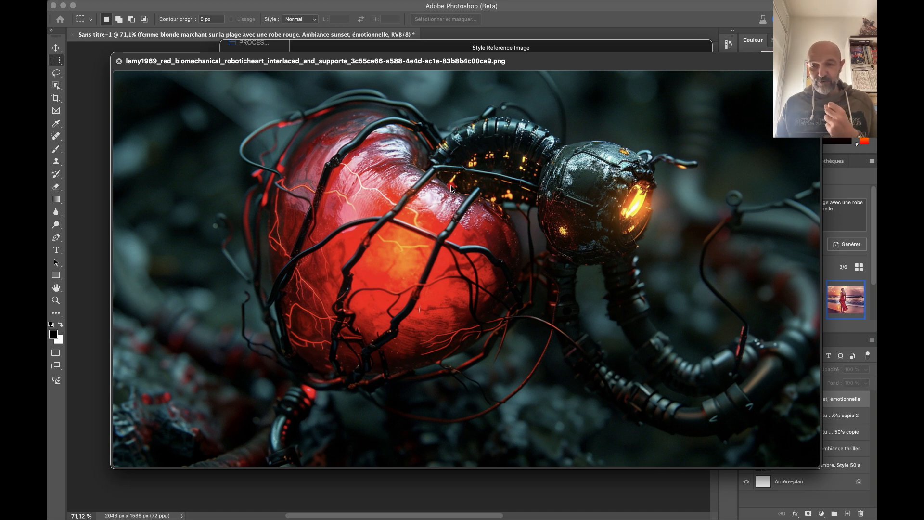
pyautogui.press('space')
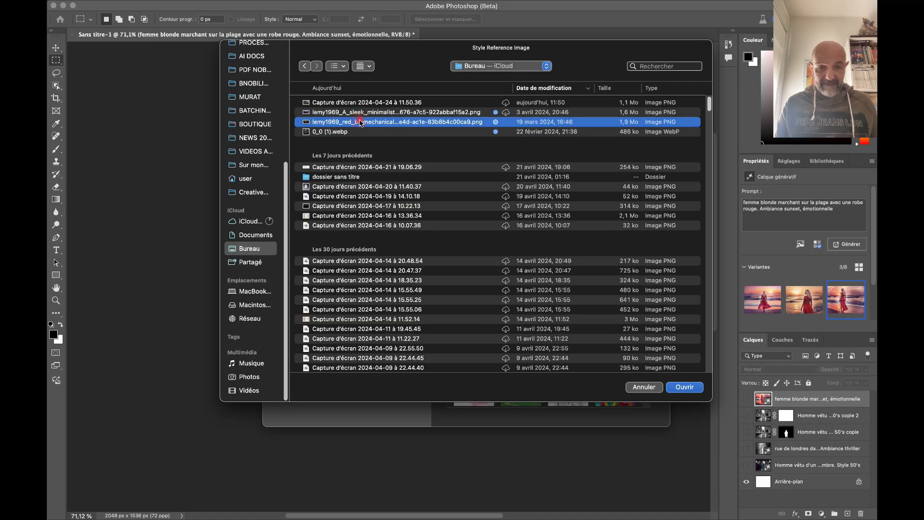
pyautogui.press('Return')
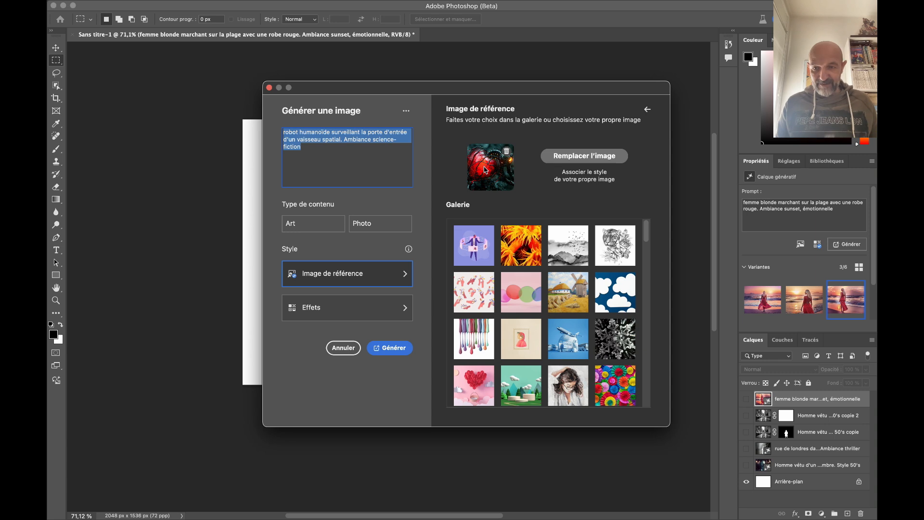
# Generate the humanoid robot with the heart reference image and compare the three variations, ending on the third for a closer look
pyautogui.click(587, 156)
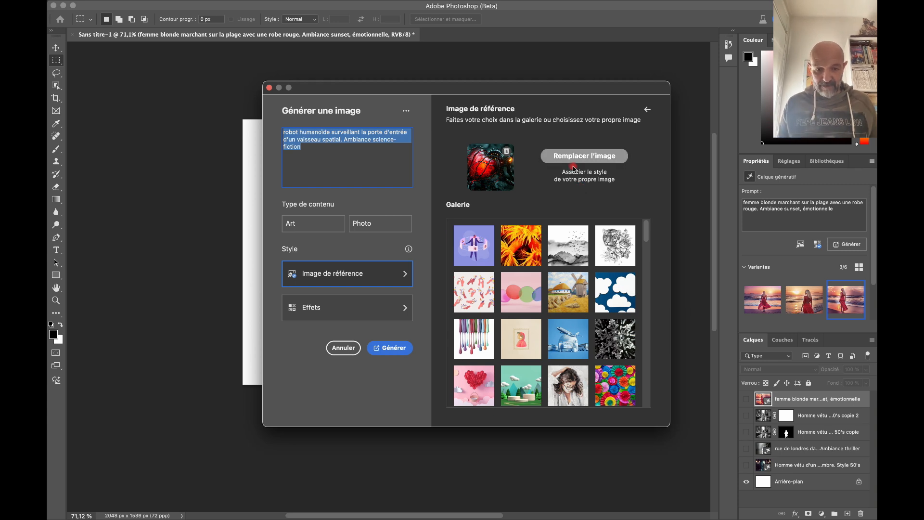
pyautogui.click(397, 347)
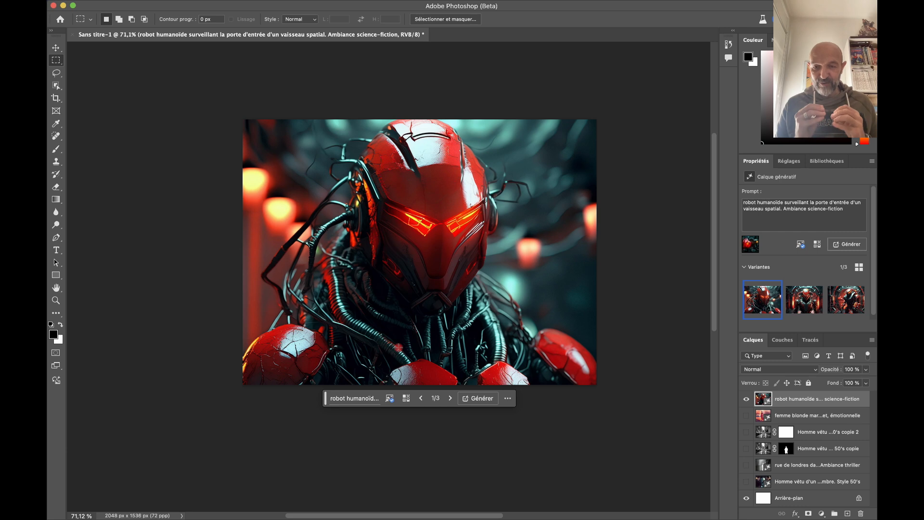
pyautogui.click(803, 305)
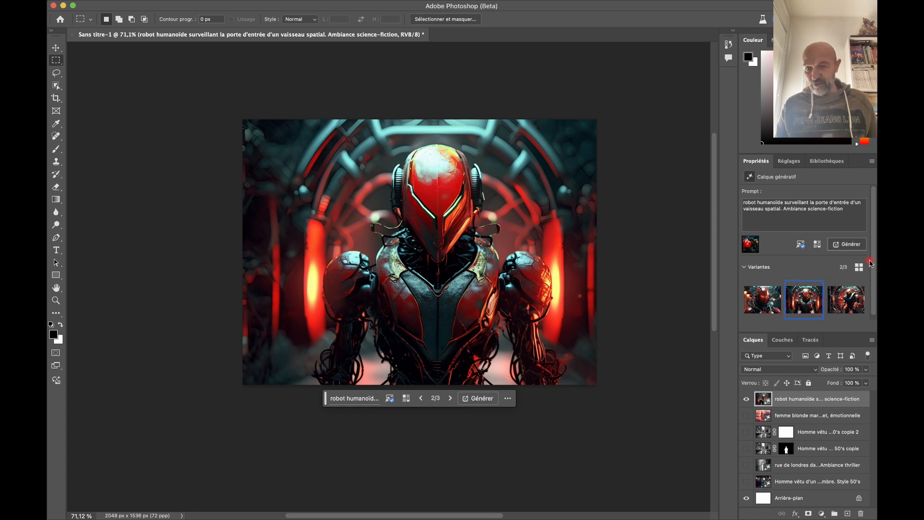
pyautogui.click(852, 301)
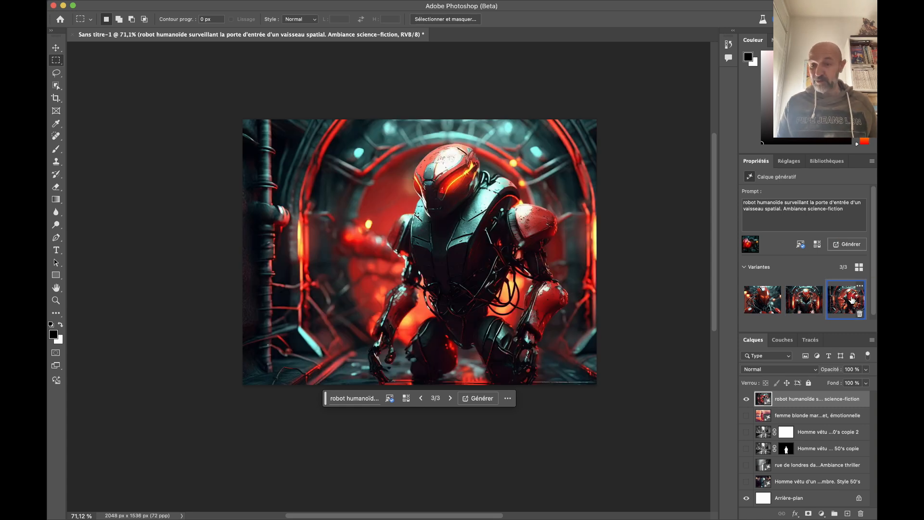
pyautogui.scroll(4, 560, 209)
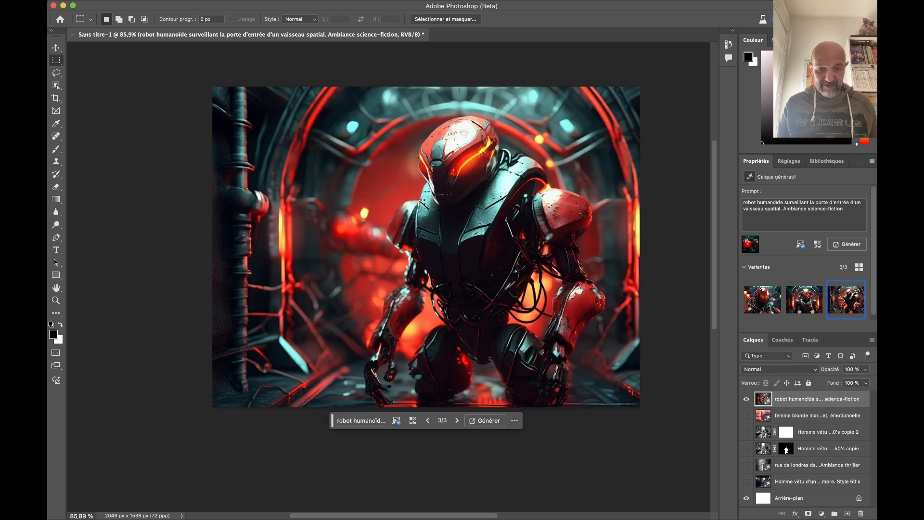
pyautogui.scroll(-3, 563, 208)
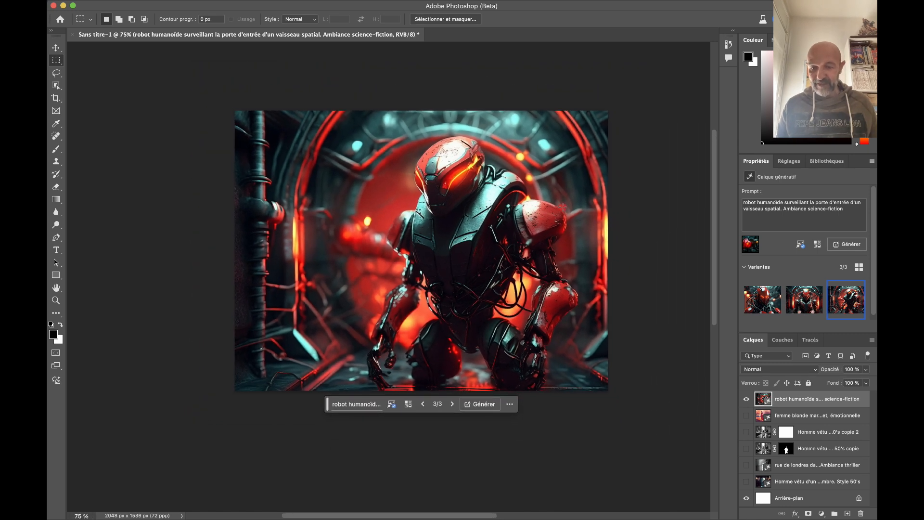
# Hide the red robot layer and start a new image with the prompt "robot humanoïde surveillant la porte d'entrée d'un vaisseau spatial. Ambiance science-fiction"
pyautogui.click(746, 400)
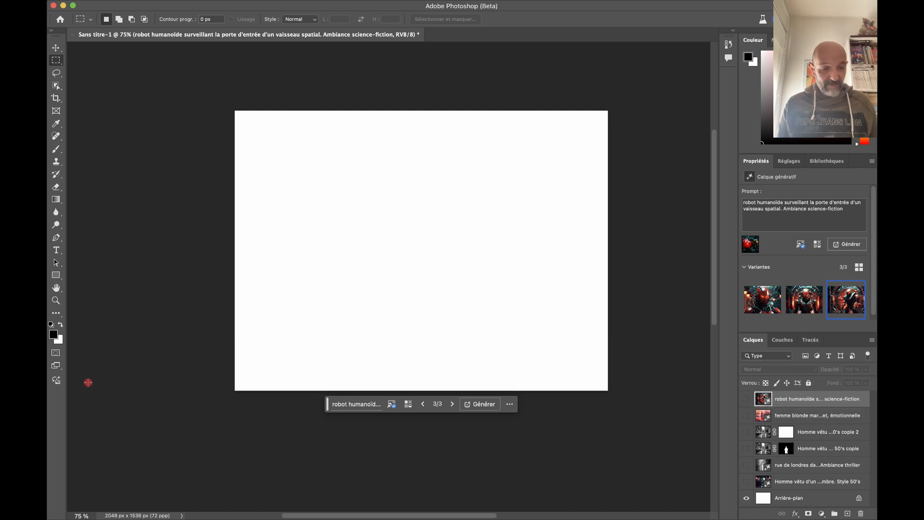
pyautogui.click(57, 381)
pyautogui.press('super+v')
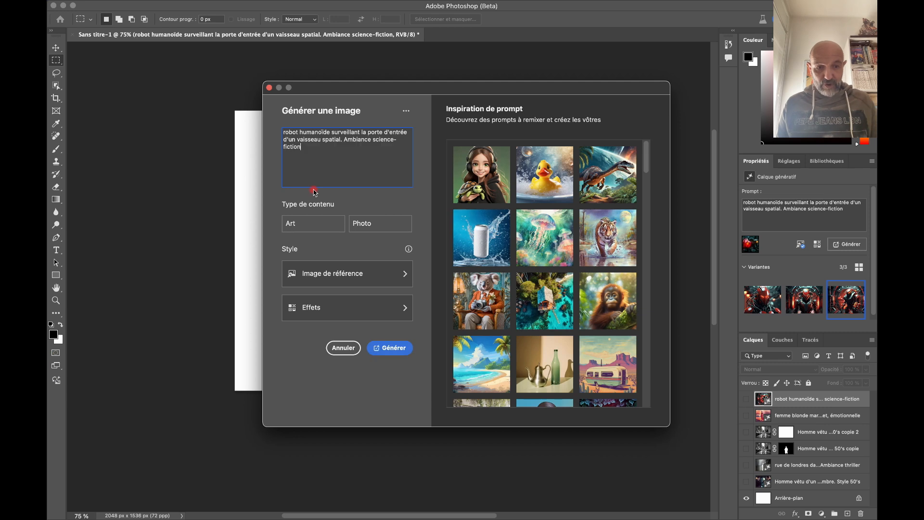
# Preview the sleek minimalist 80s computer setup PNG from the iCloud Bureau folder and load it as the style reference image
pyautogui.click(340, 274)
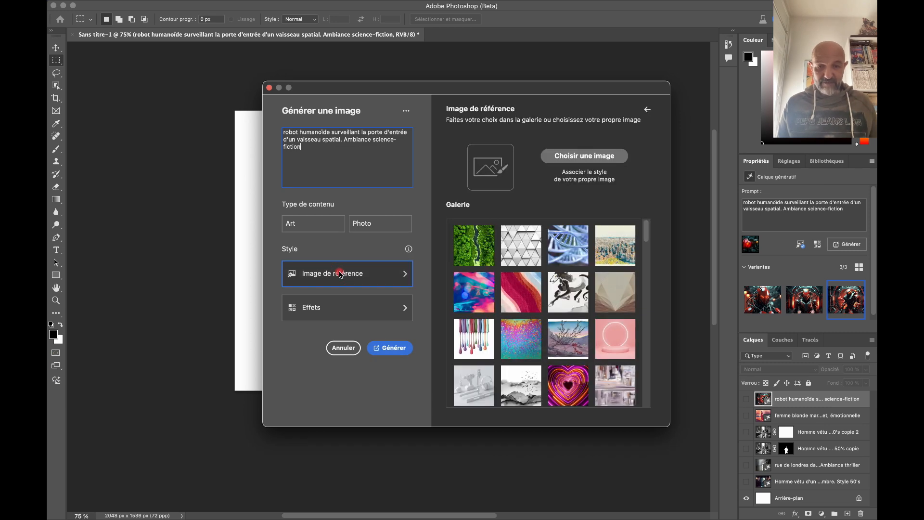
pyautogui.click(581, 157)
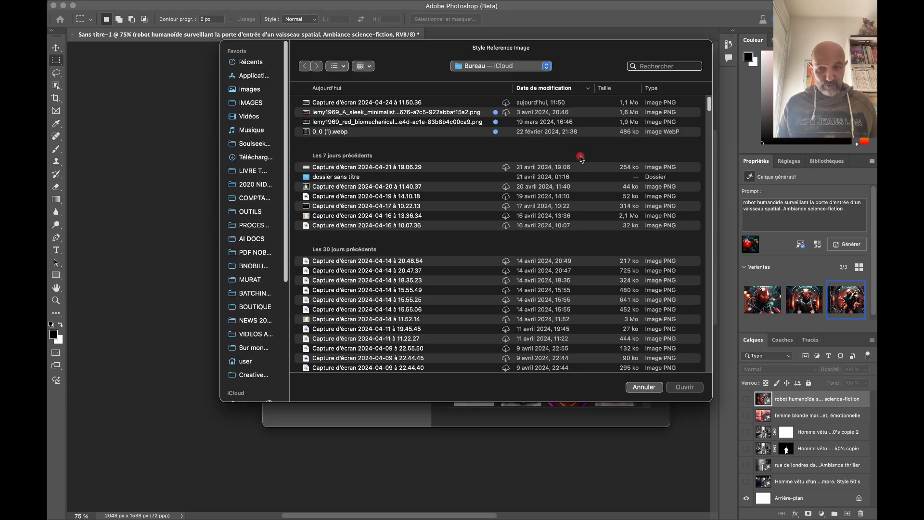
pyautogui.click(360, 113)
pyautogui.press('space')
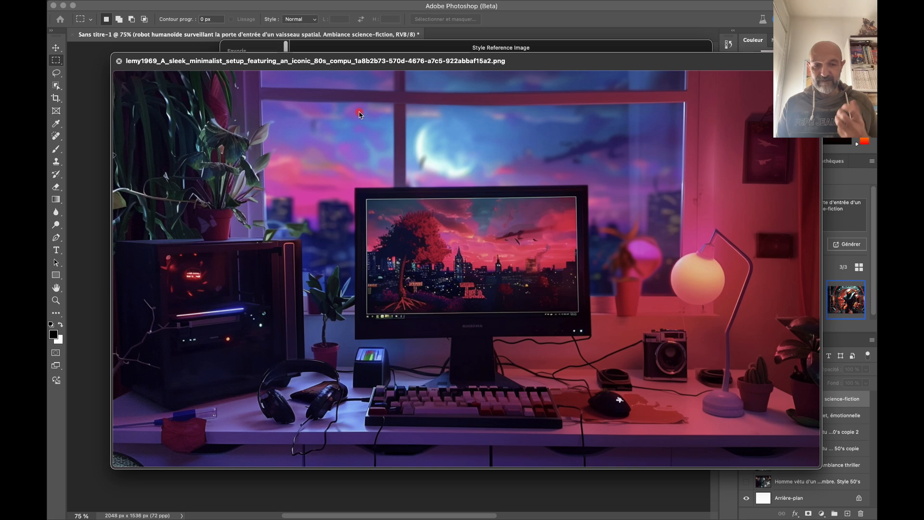
pyautogui.press('space')
pyautogui.doubleClick(360, 113)
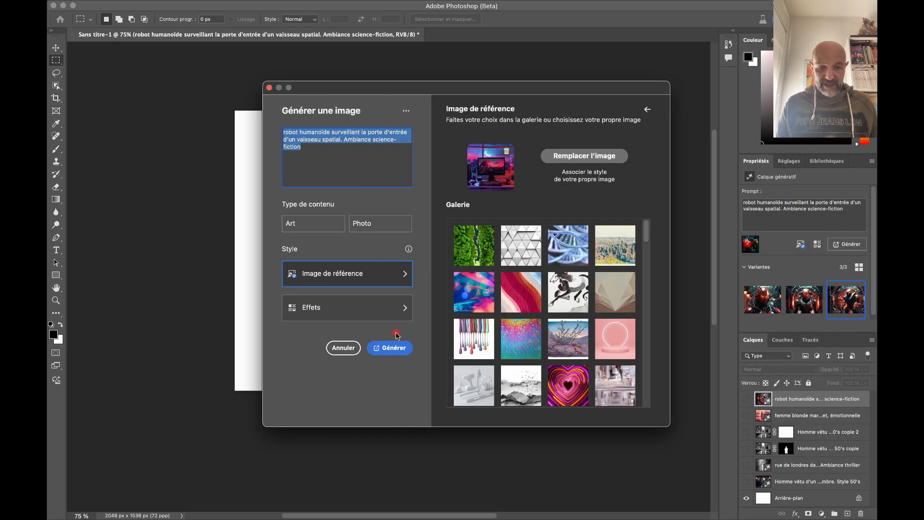
# Generate the humanoid robot with the computer setup reference image and compare the three variations, ending on the third
pyautogui.click(393, 351)
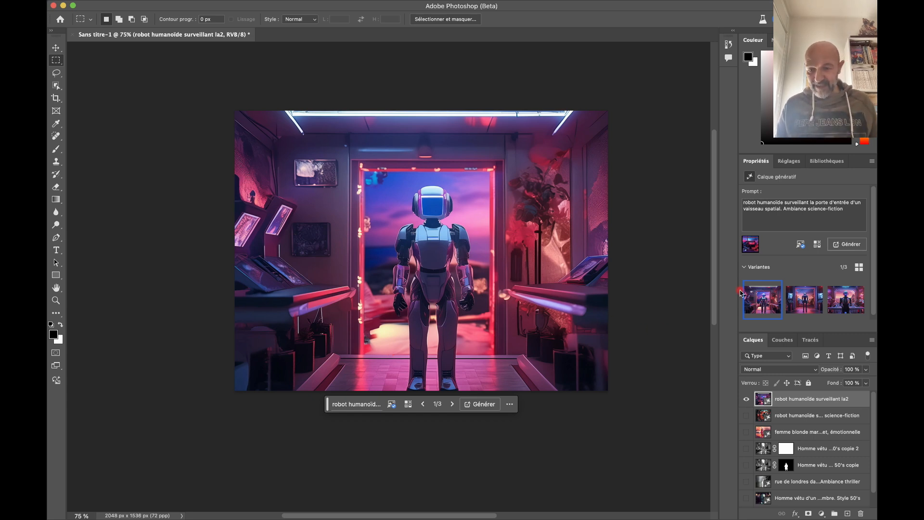
pyautogui.click(804, 302)
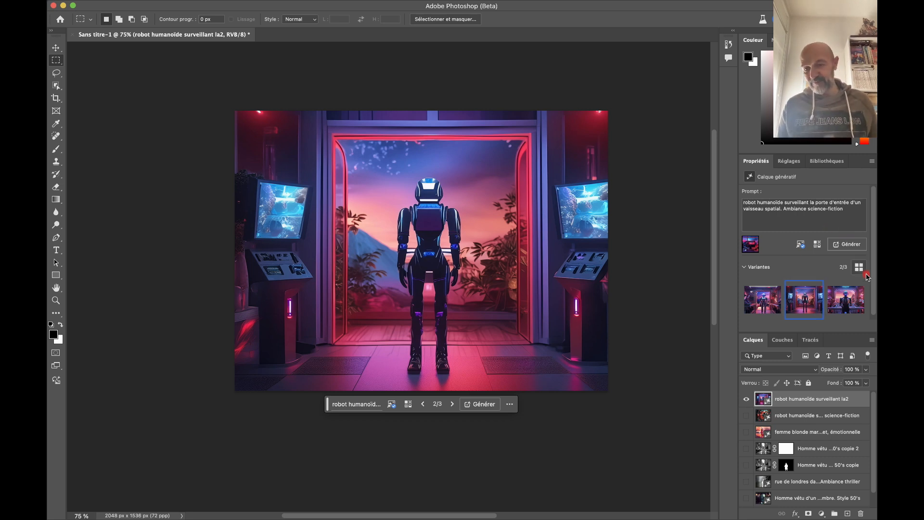
pyautogui.click(843, 297)
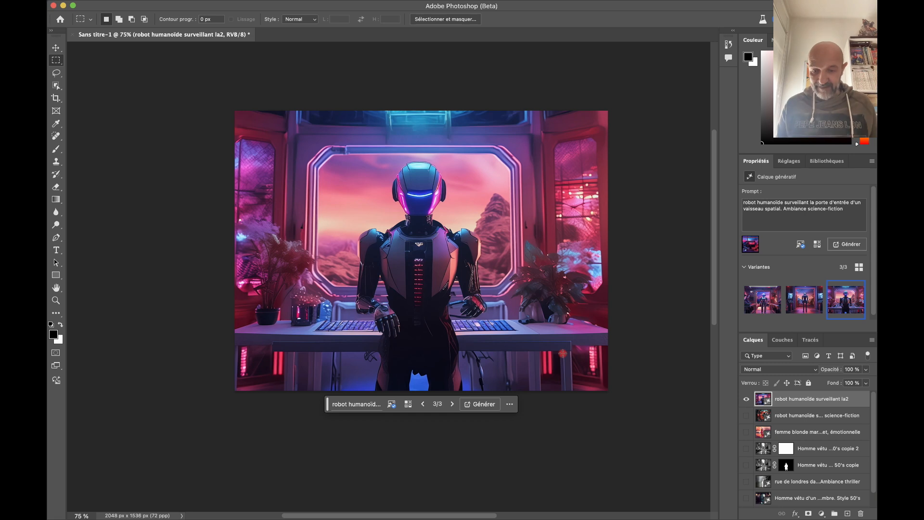
# Hide the pink and violet robot layer and start another image with the prompt "robot humanoïde surveillant la porte d'entrée d'un vaisseau spatial. Ambiance science-fiction"
pyautogui.click(746, 399)
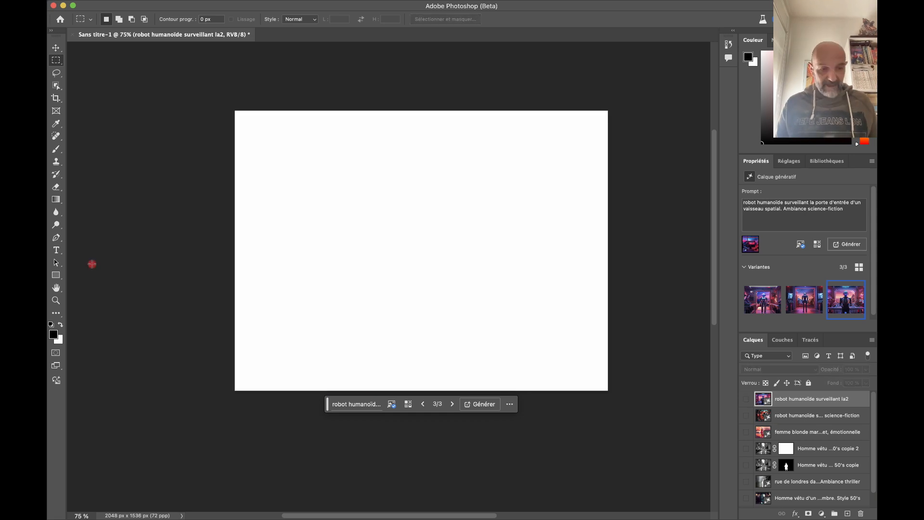
pyautogui.click(56, 381)
pyautogui.write("robot humanoïde surveillant la porte d'entrée d'un vaisseau spatial. Ambiance science-fiction")
# Preview the black-and-white scarred face image 0_0 (1).webp from the iCloud Bureau folder and load it as the style reference image
pyautogui.click(367, 274)
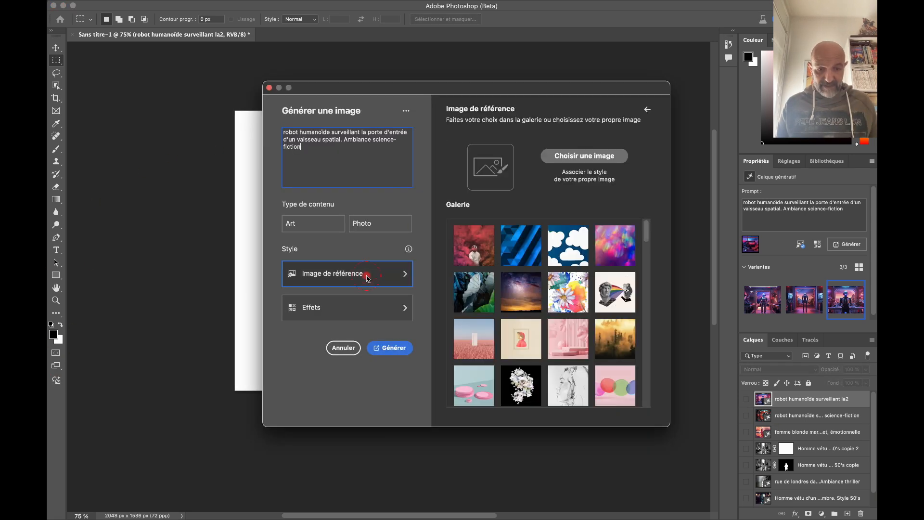
pyautogui.click(585, 155)
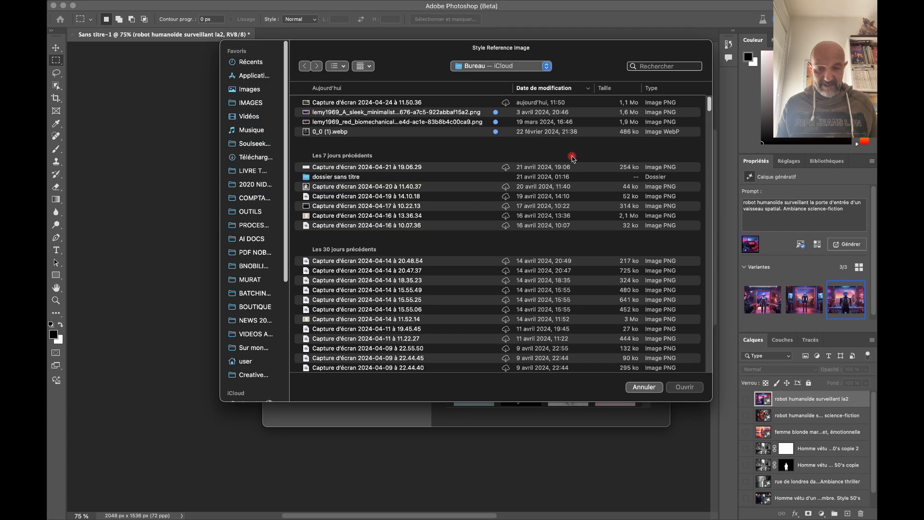
pyautogui.press('space')
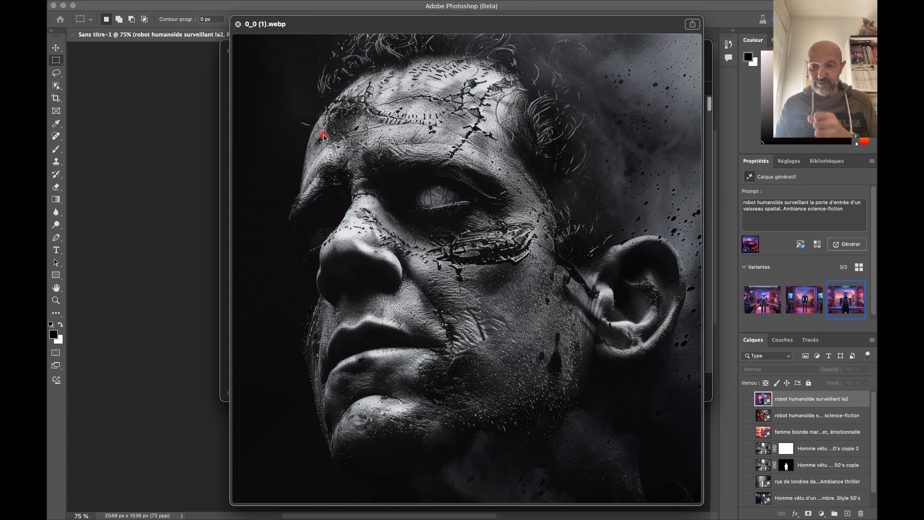
pyautogui.press('space')
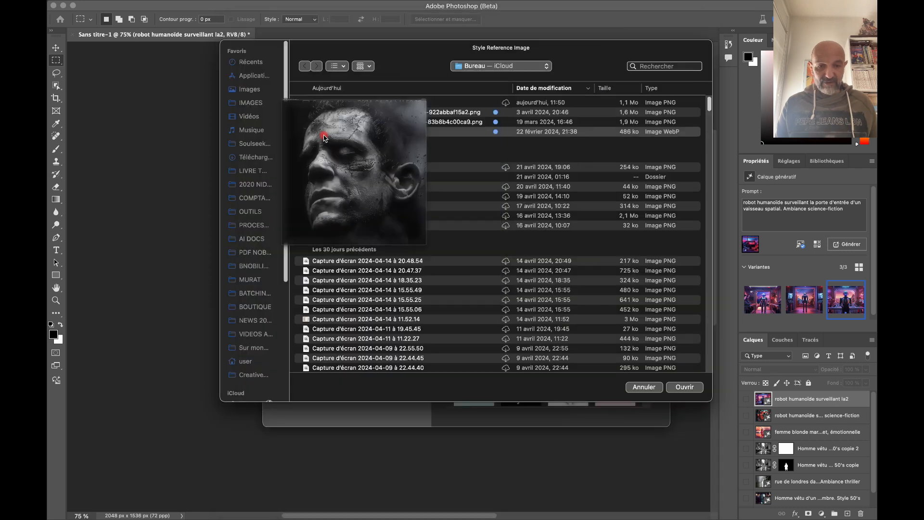
pyautogui.press('Return')
# Generate the image with the black-and-white face reference and compare the three variations, ending on the third
pyautogui.click(391, 350)
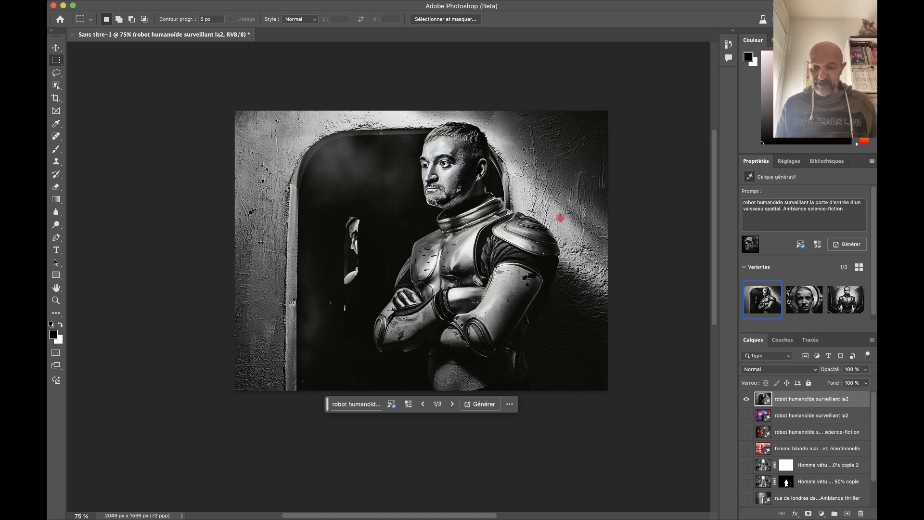
pyautogui.click(801, 295)
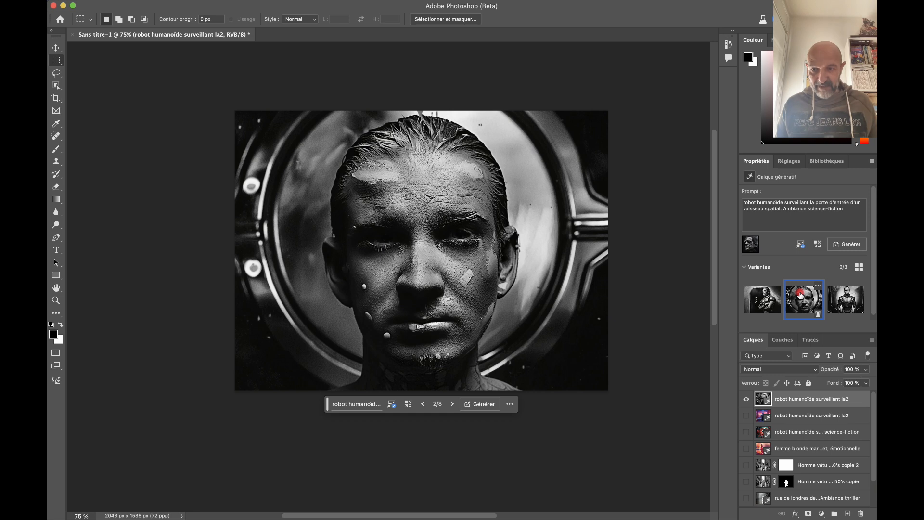
pyautogui.click(845, 301)
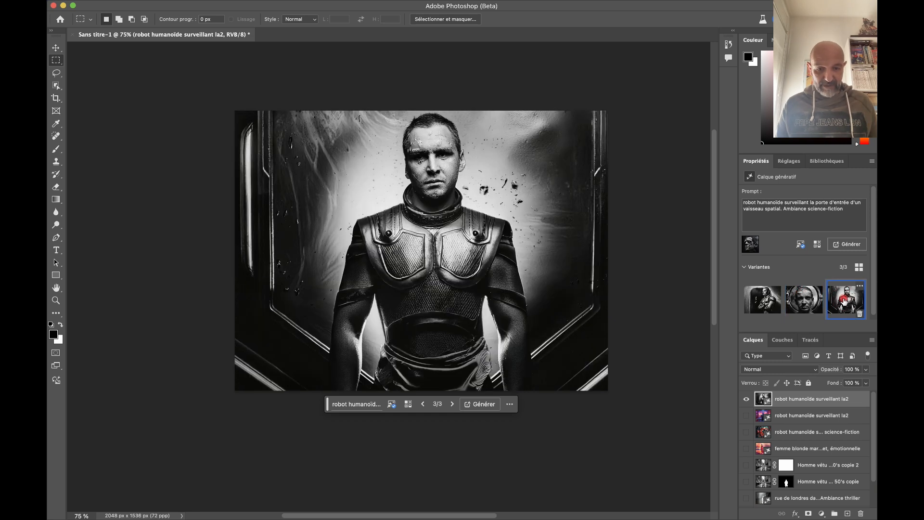
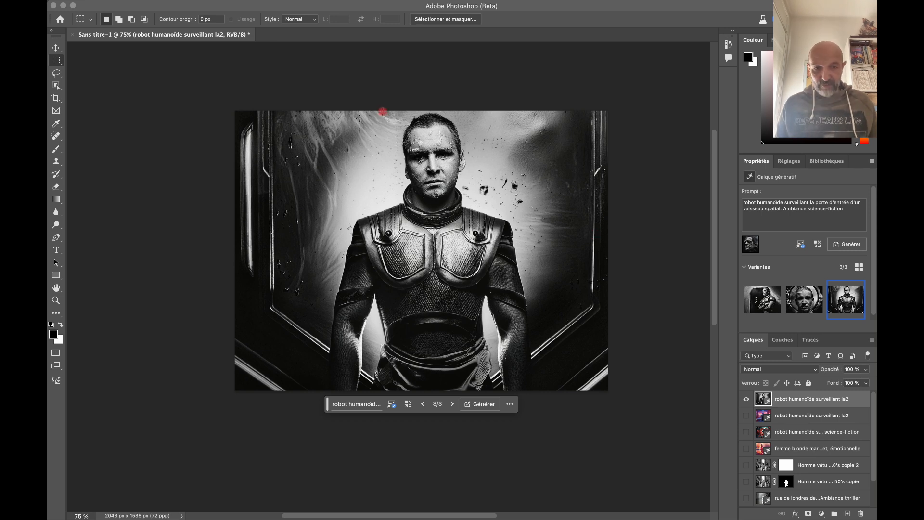
# Select a rectangle around the armoured man's head and generate a fill there with the prompt "casque de robot futuriste"
pyautogui.moveTo(382, 111); pyautogui.dragTo(483, 213)
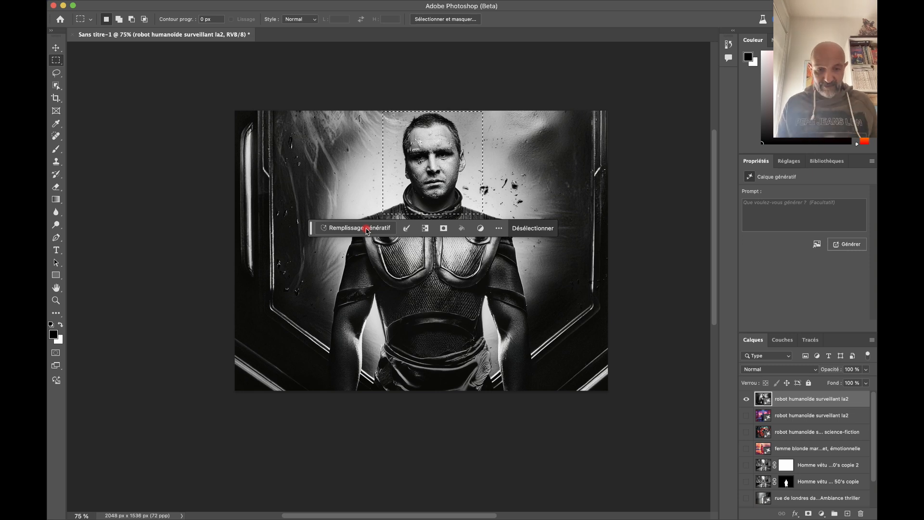
pyautogui.click(774, 205)
pyautogui.write('c')
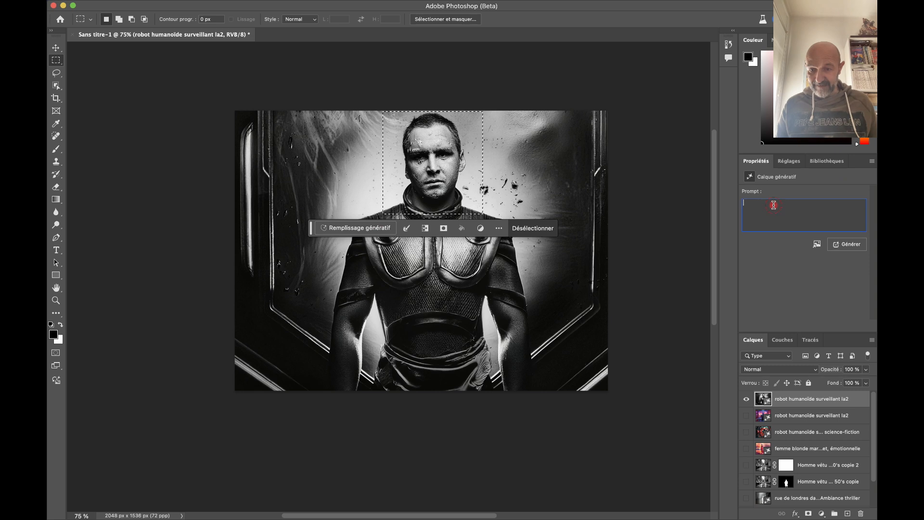
pyautogui.write('asque de robot ')
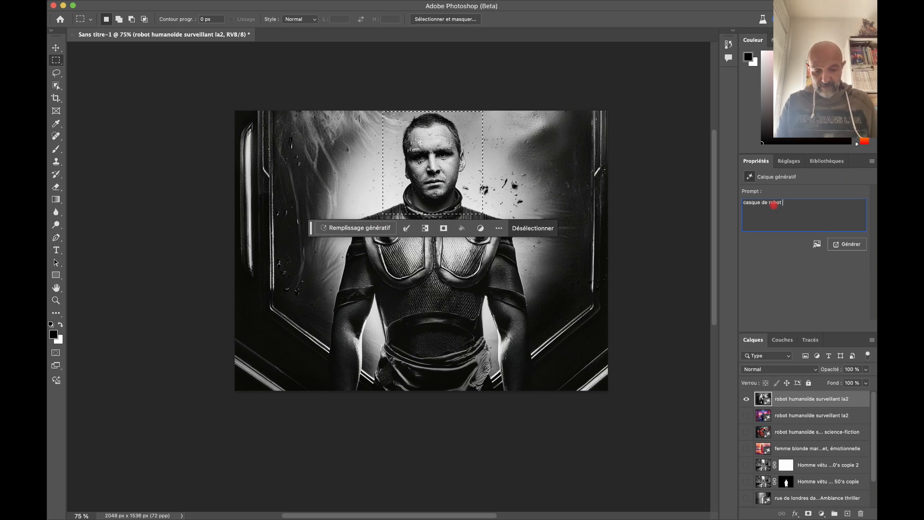
pyautogui.write('futuriste')
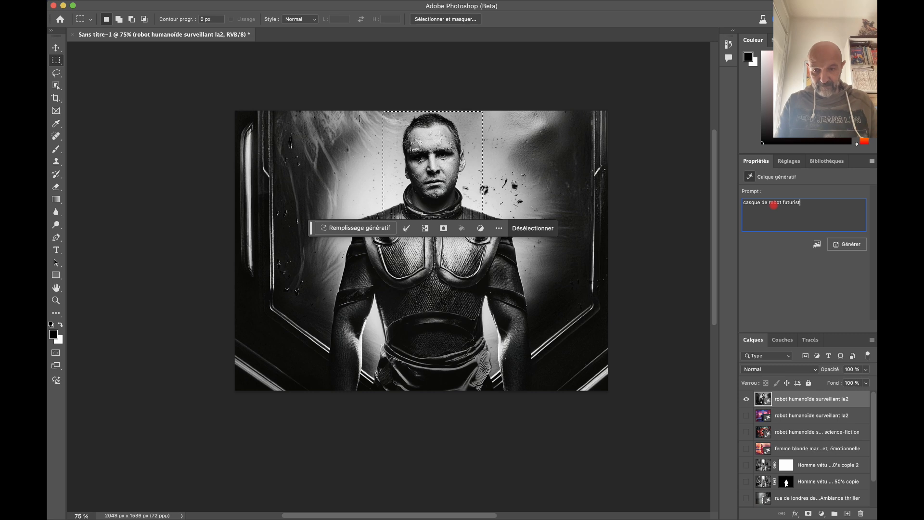
pyautogui.click(848, 245)
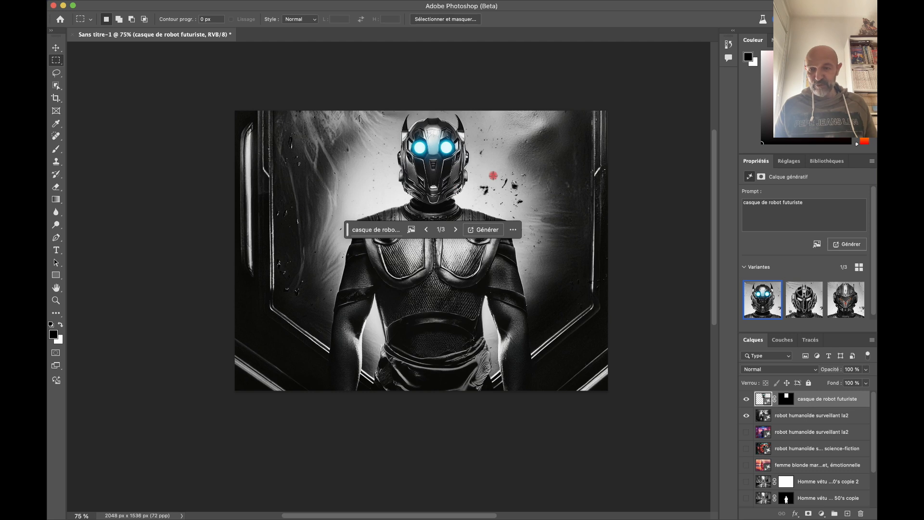
# Compare the generated robot helmet variations and keep the second one
pyautogui.click(798, 296)
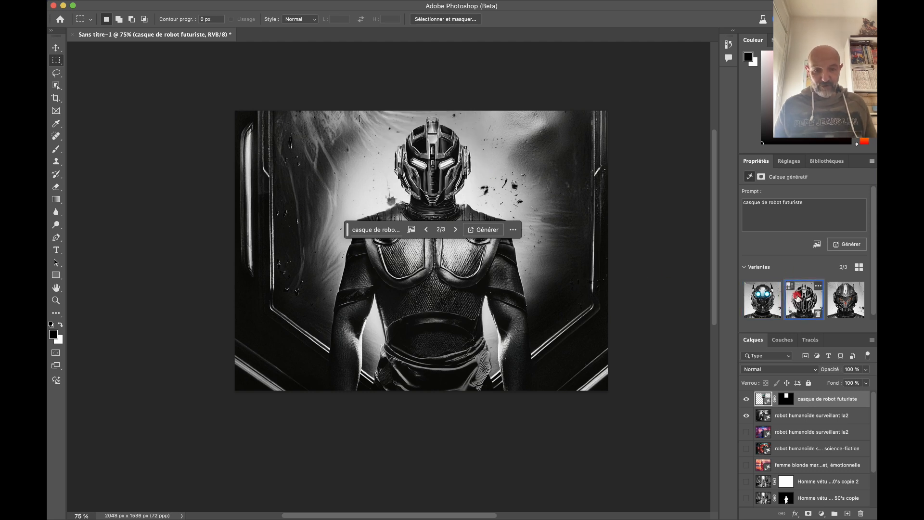
pyautogui.click(829, 298)
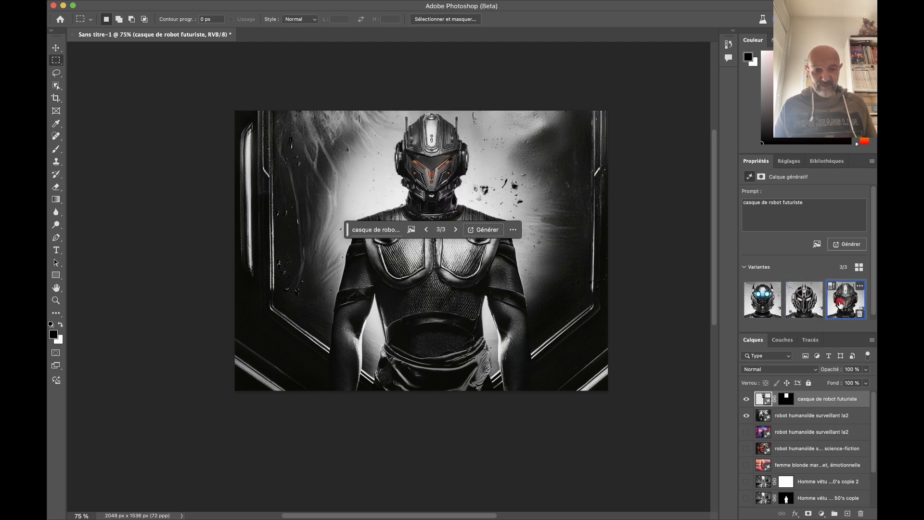
pyautogui.click(804, 298)
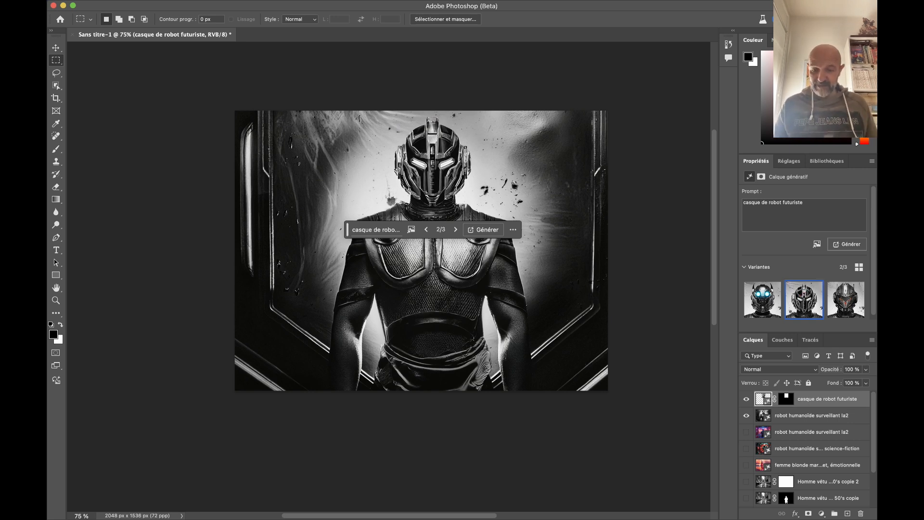
# Hide the helmet and black-and-white figure layers, and set up a new Photo-type image with the prompt "statue d'un lapin en bois"
pyautogui.click(747, 399)
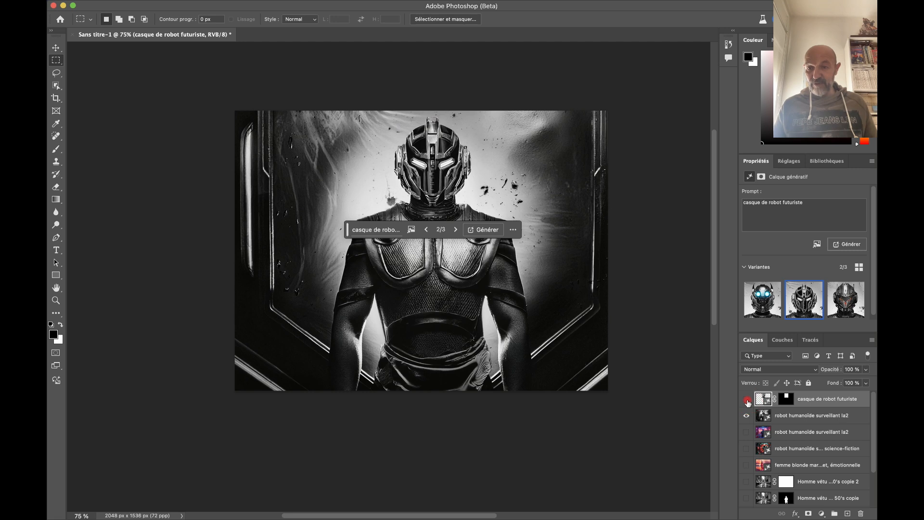
pyautogui.click(747, 416)
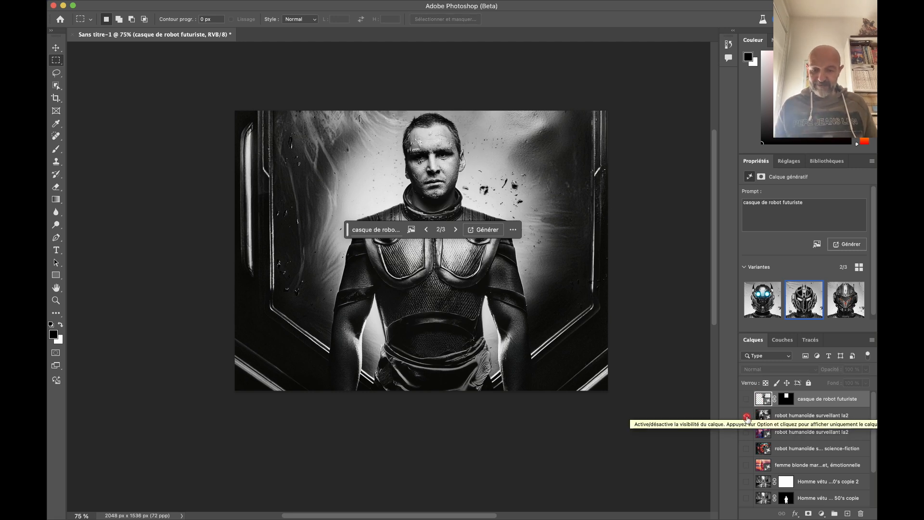
pyautogui.click(56, 381)
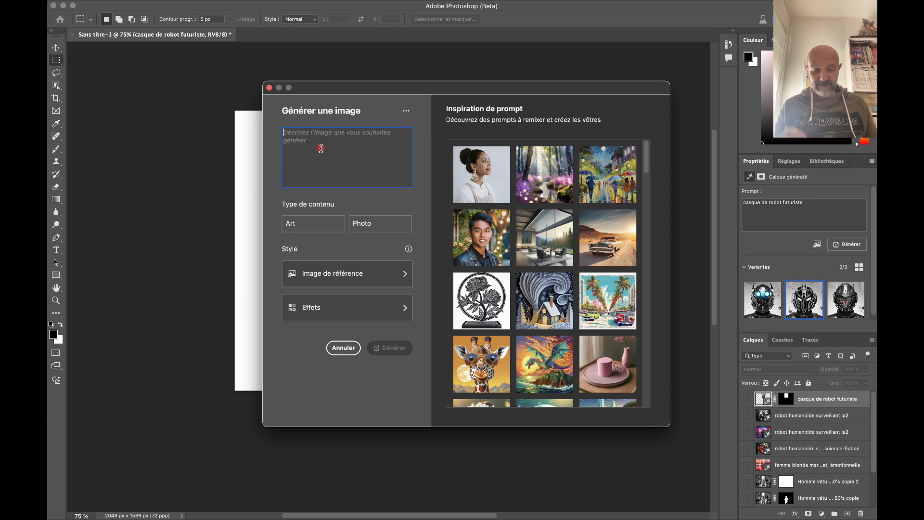
pyautogui.write("staue d'un")
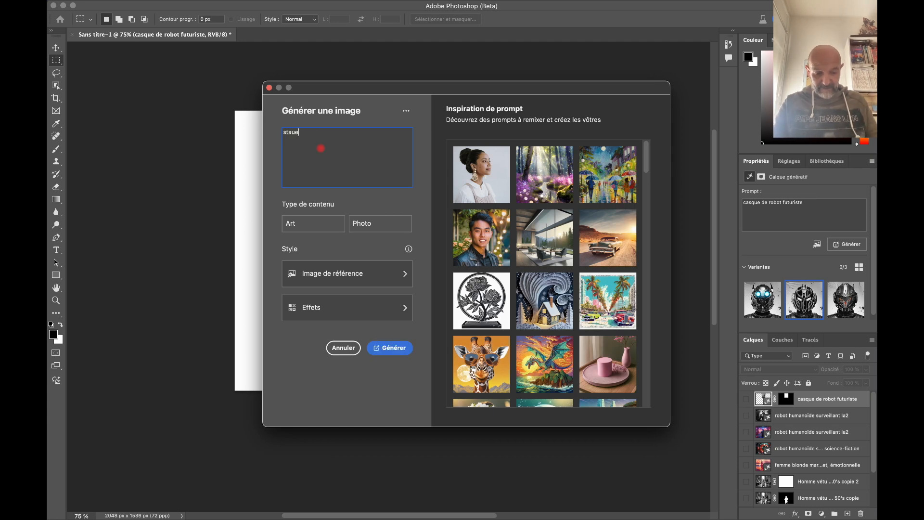
pyautogui.write(' lapin en bois')
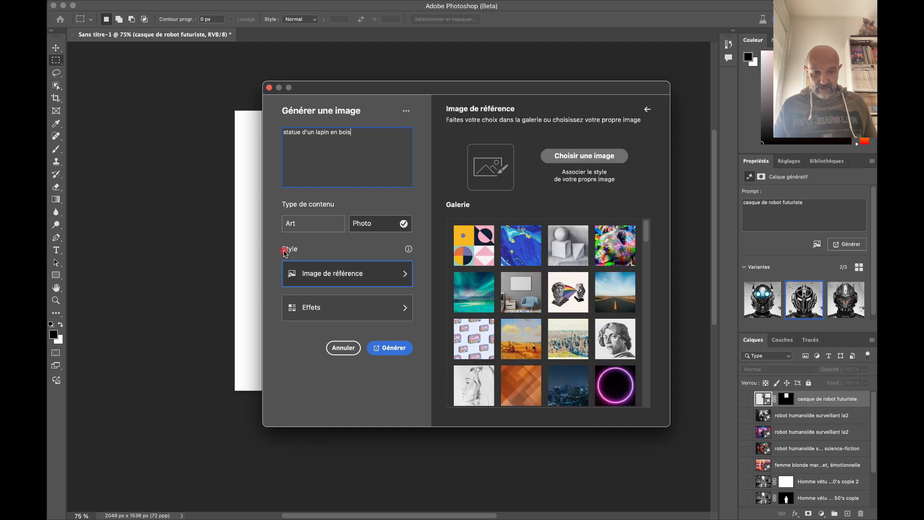
# Add the Gravure sur bois effect from the Matières category and generate the wooden rabbit statue
pyautogui.click(360, 315)
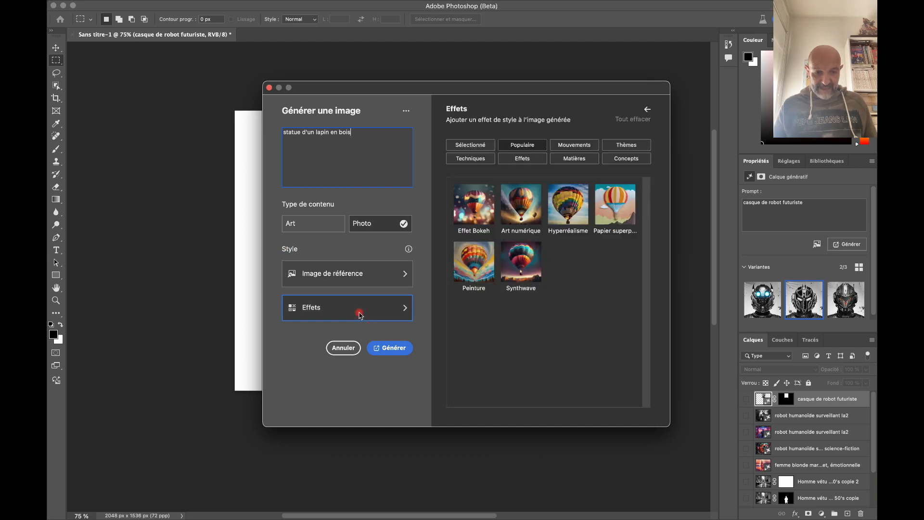
pyautogui.click(574, 159)
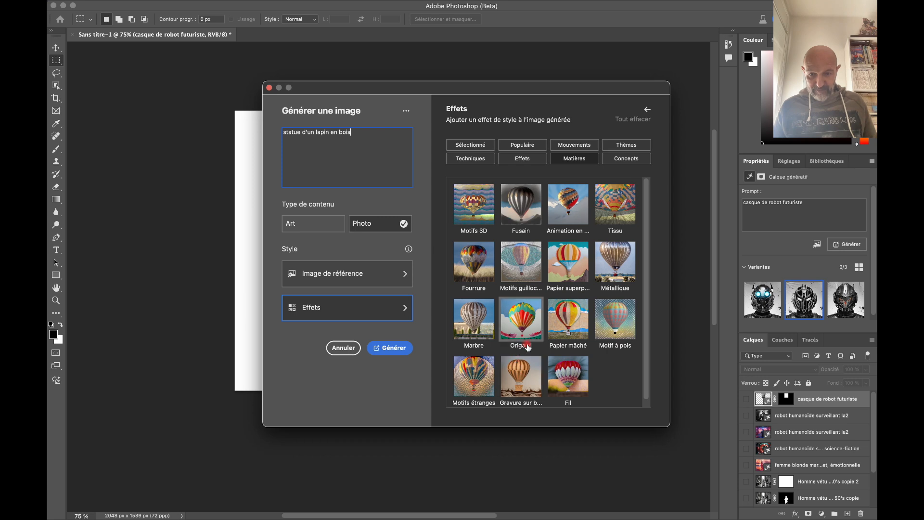
pyautogui.click(519, 378)
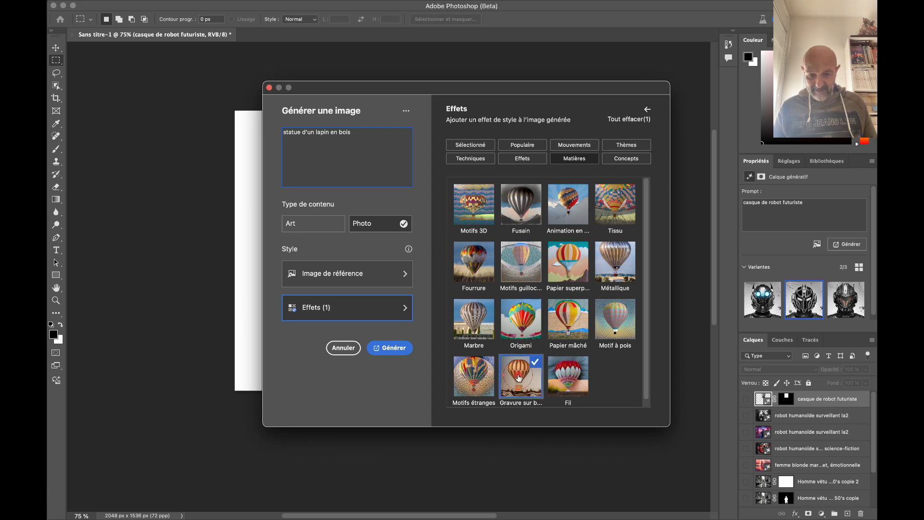
pyautogui.click(401, 348)
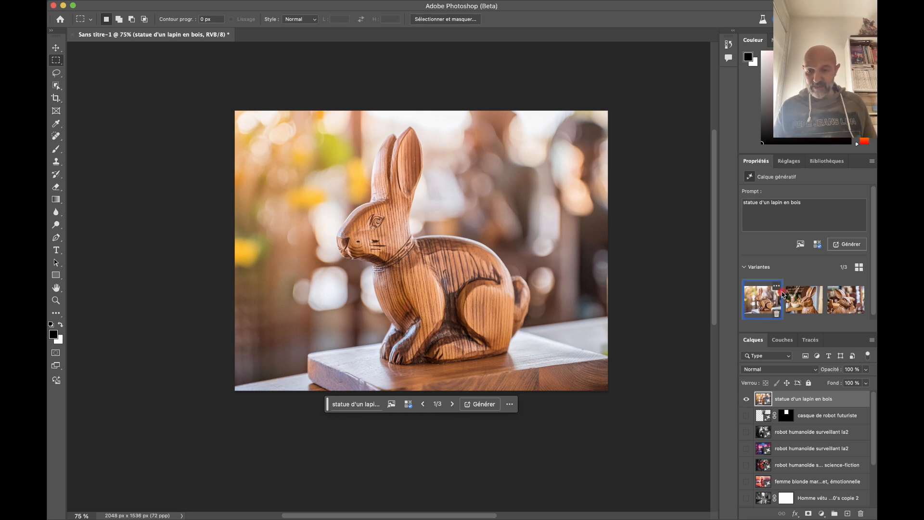
# Review the wooden rabbit variations, keeping the first, and deselect the Gravure sur bois effect in the layer's generation settings
pyautogui.click(800, 296)
pyautogui.click(846, 301)
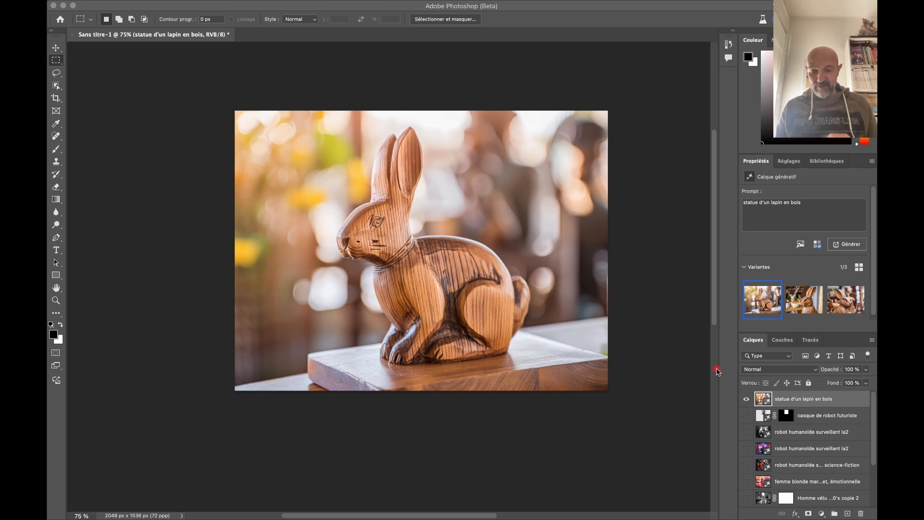
pyautogui.click(807, 401)
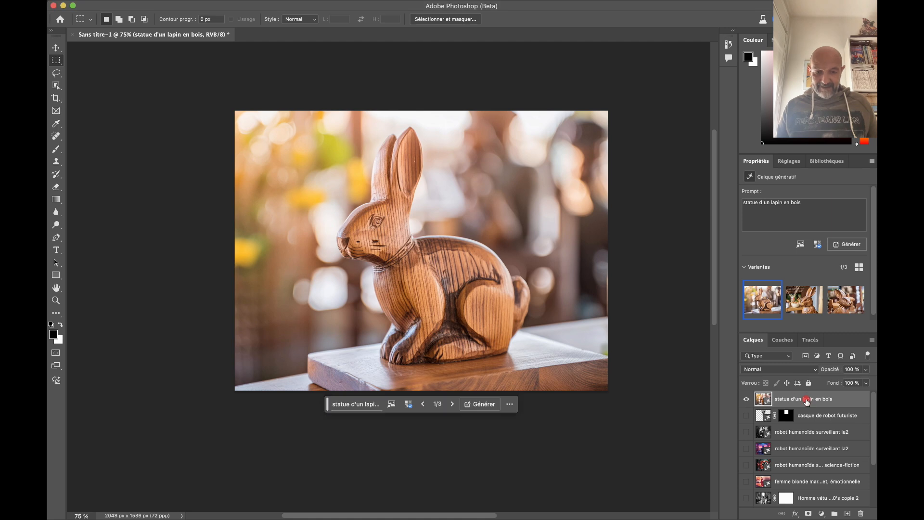
pyautogui.click(408, 405)
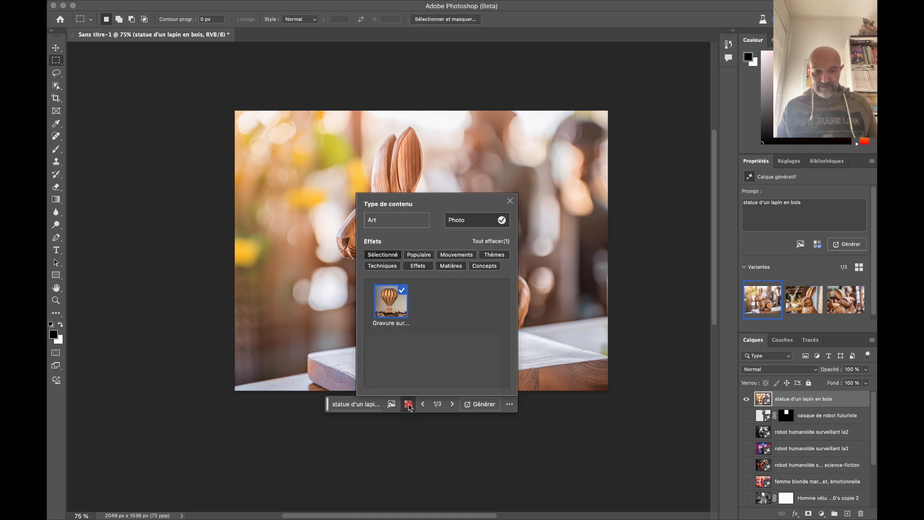
pyautogui.click(401, 295)
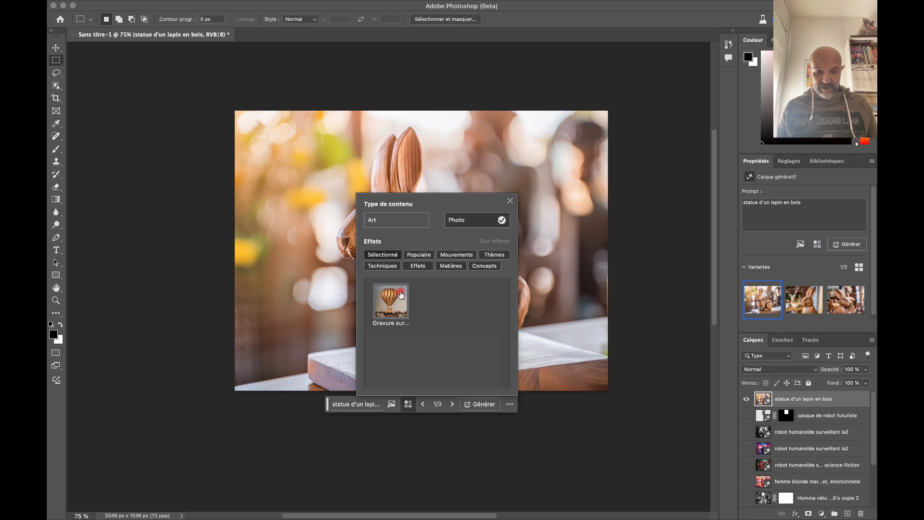
pyautogui.click(520, 429)
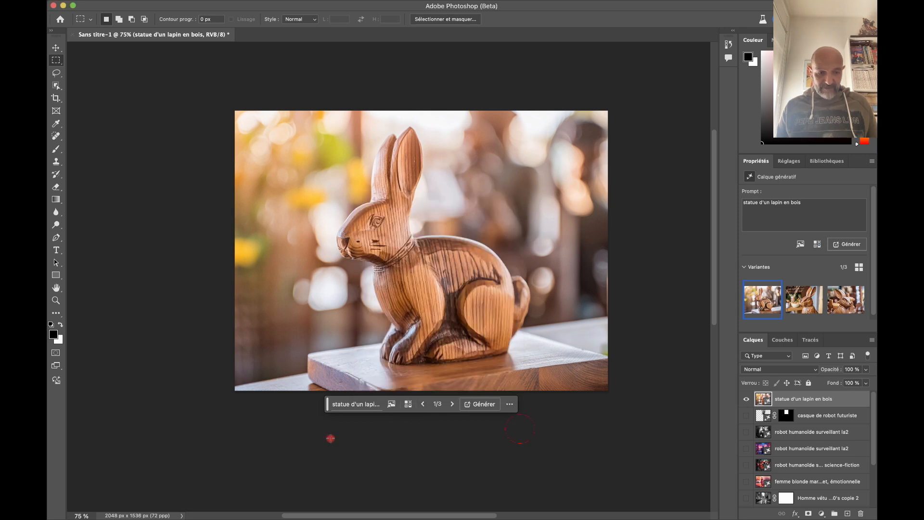
# Start generating a new image with the prompt "statue d'un lapin"
pyautogui.click(56, 380)
pyautogui.write('statue d')
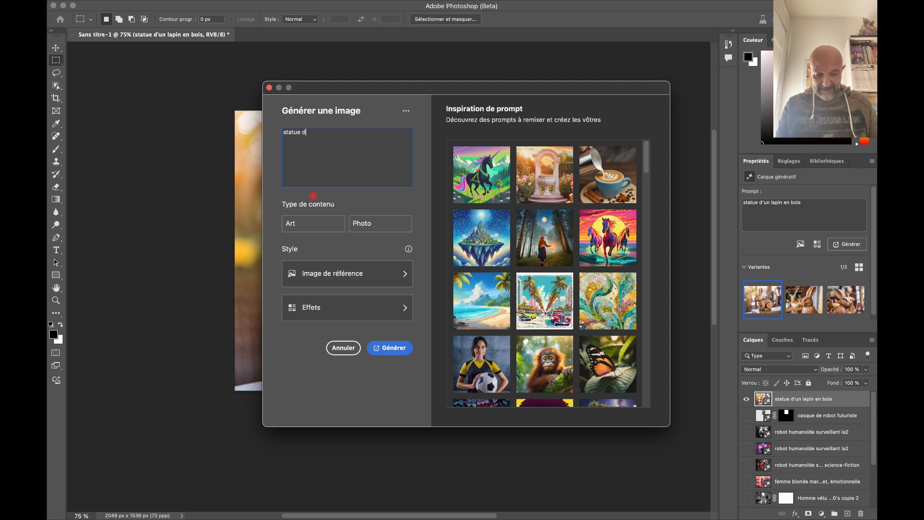
pyautogui.write("'un lapin")
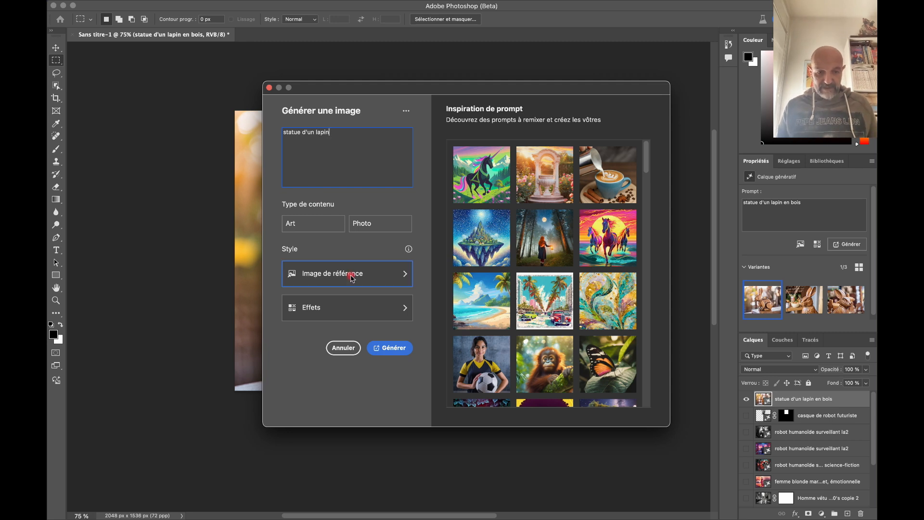
# Load the golden sphinx picture "Capture d'écran 2024-04-24 à 16.31.52" from the Bureau folder as the style reference image
pyautogui.click(381, 273)
pyautogui.click(502, 186)
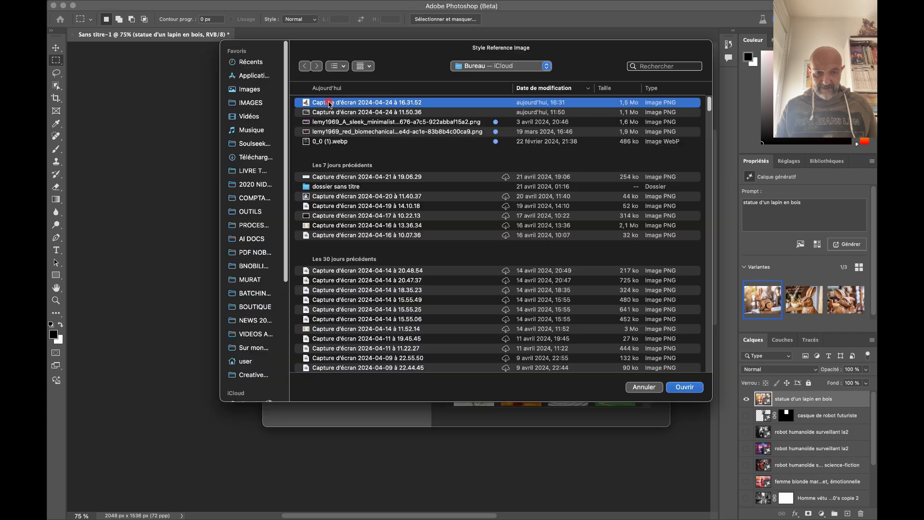
pyautogui.press('space')
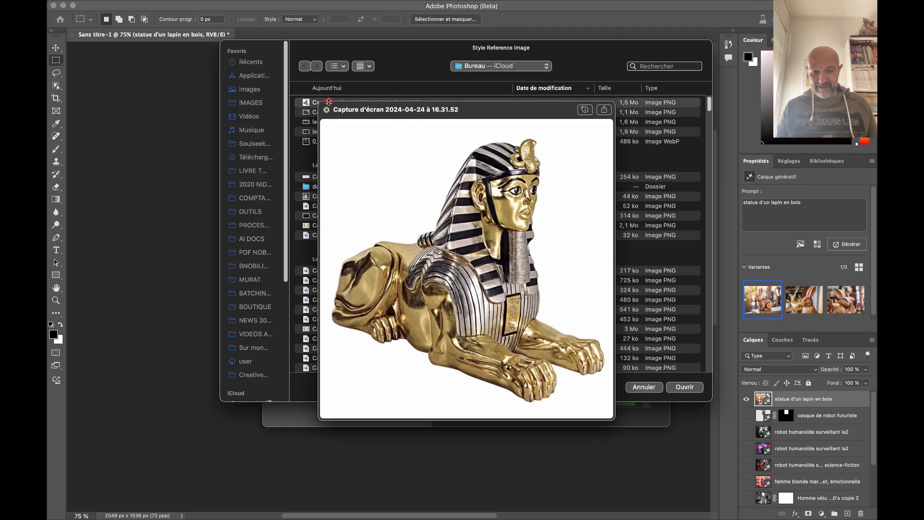
pyautogui.press('space')
pyautogui.press('Return')
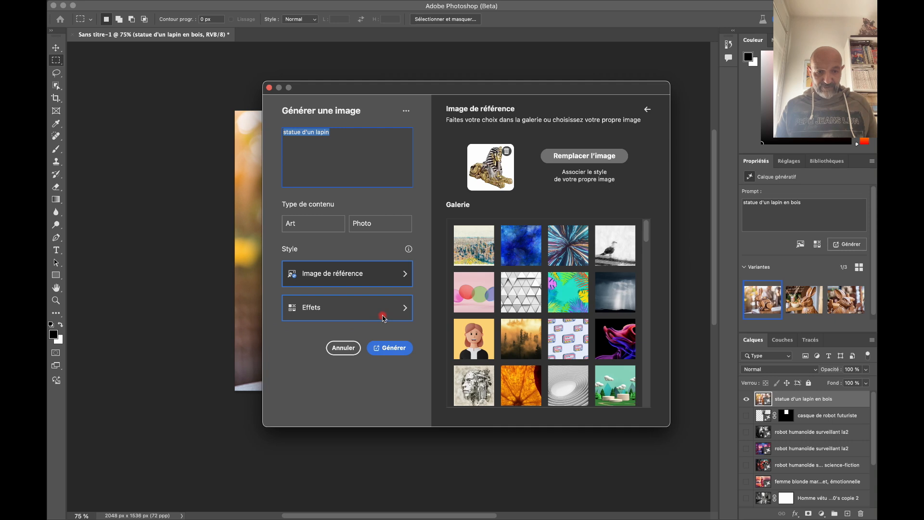
# Set the content type to Photo and generate the rabbit statue without adding any effect
pyautogui.click(385, 224)
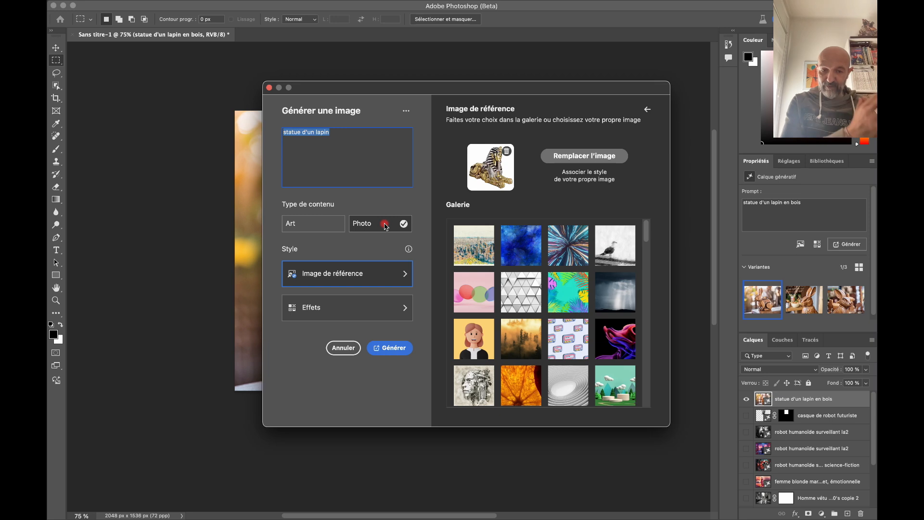
pyautogui.click(386, 309)
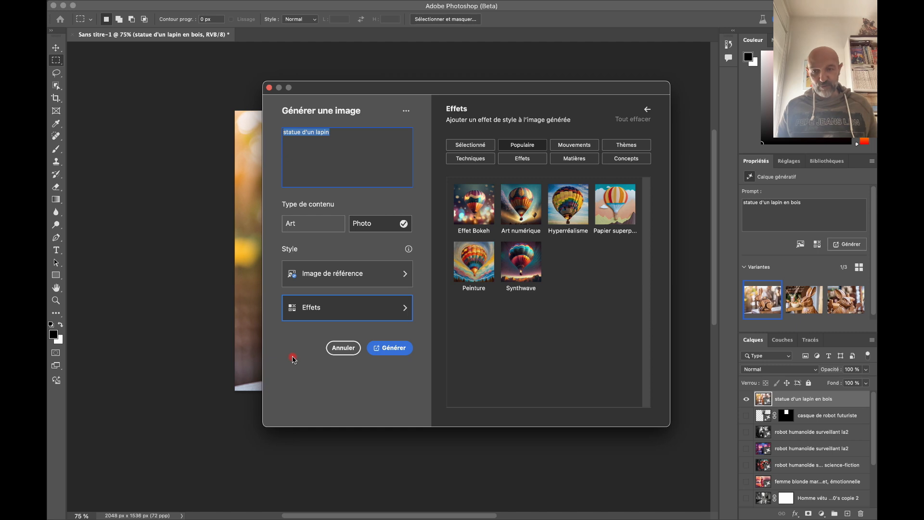
pyautogui.click(388, 349)
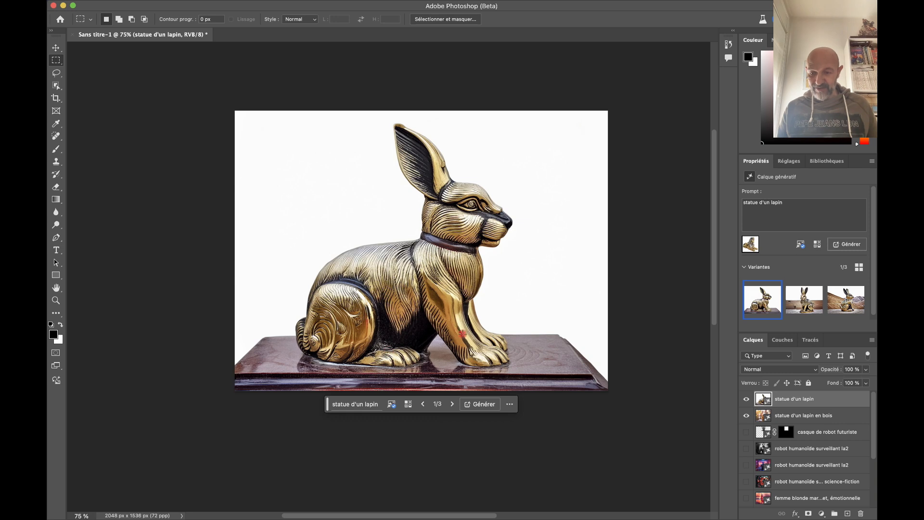
# Compare the three golden rabbit statue variations and return to the first one
pyautogui.click(800, 297)
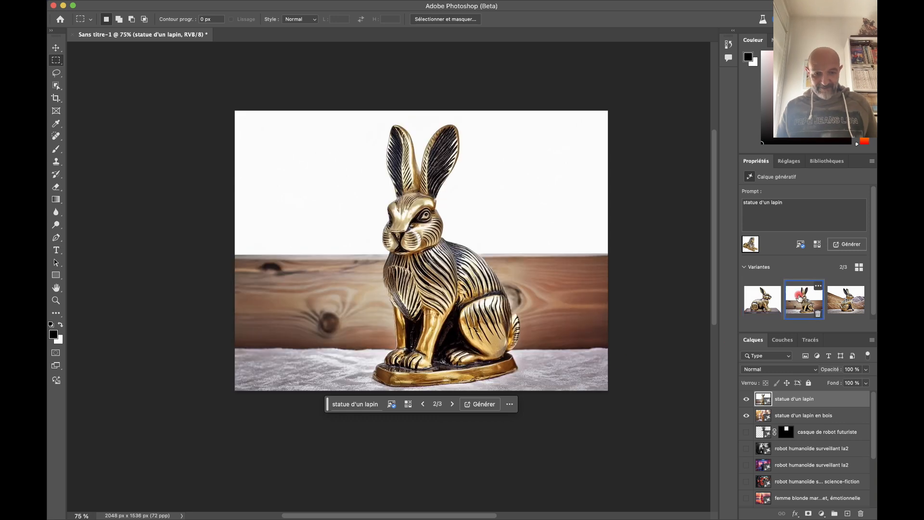
pyautogui.click(845, 298)
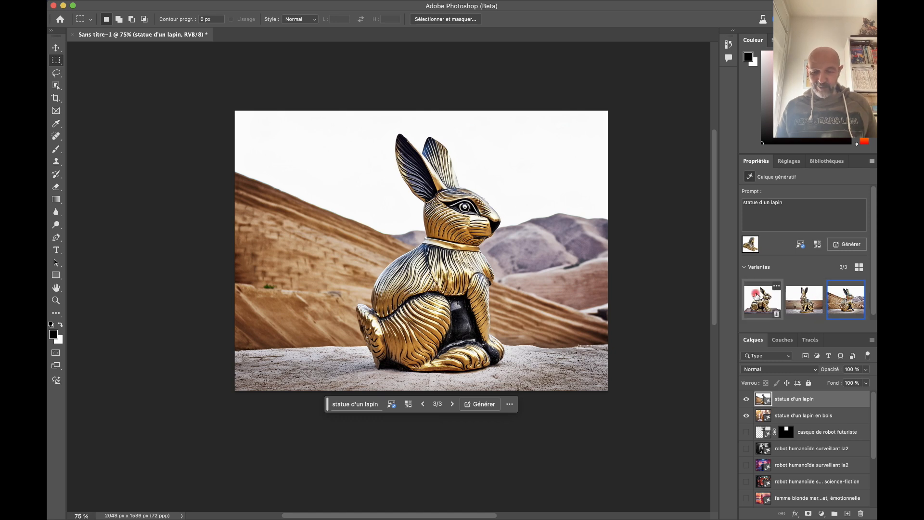
pyautogui.click(756, 296)
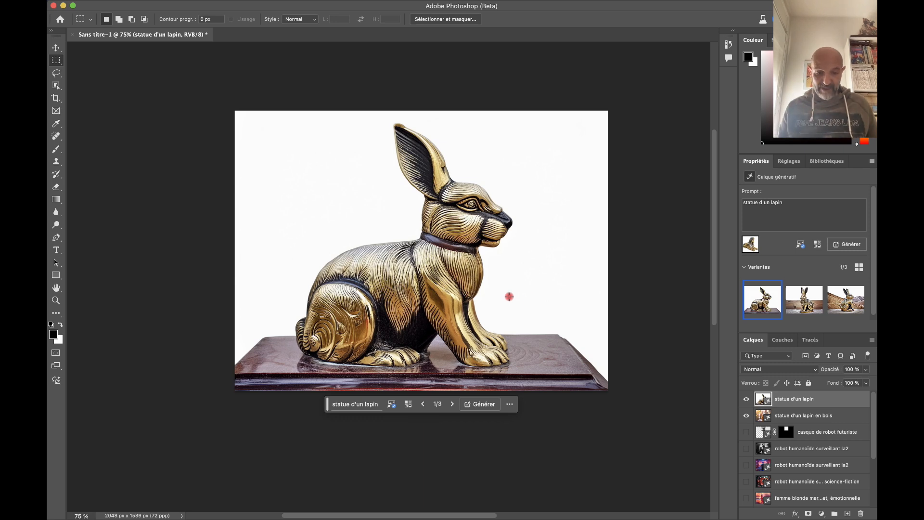
# Remove the background of the golden rabbit image and hide the "statue d'un lapin en bois" layer
pyautogui.click(509, 407)
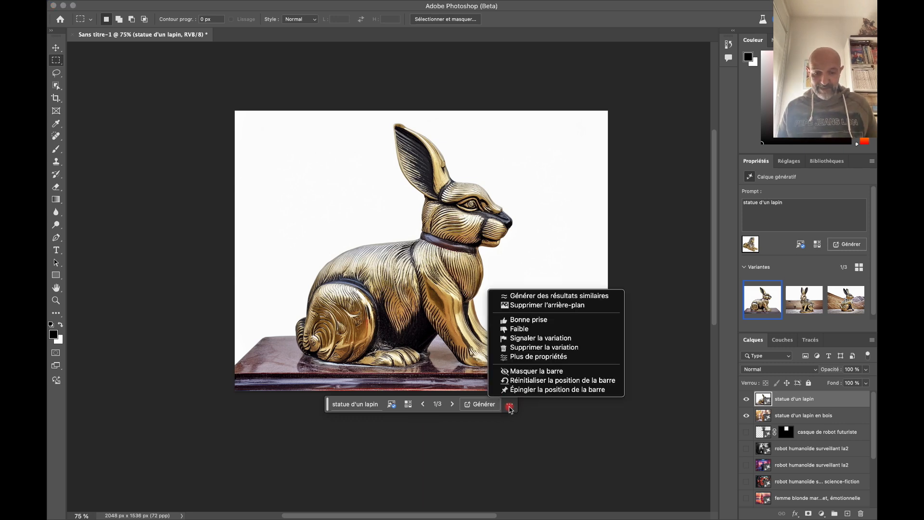
pyautogui.click(574, 305)
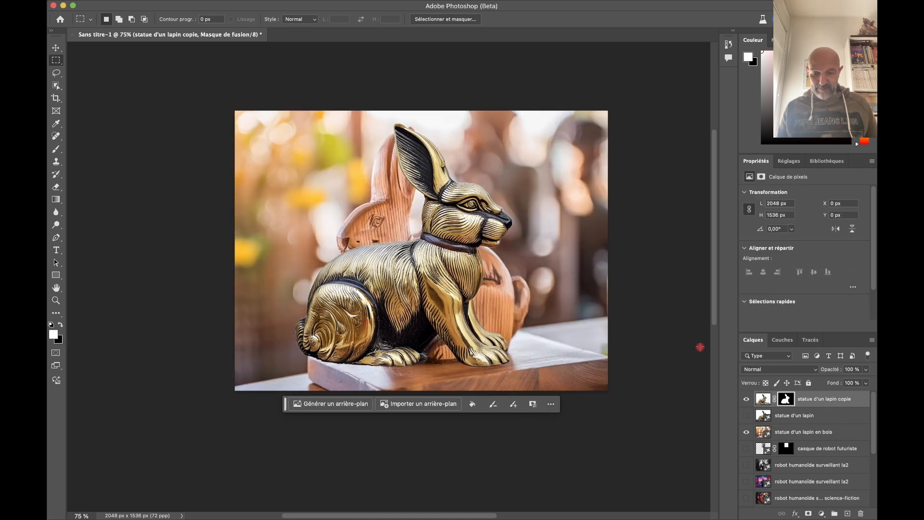
pyautogui.click(746, 433)
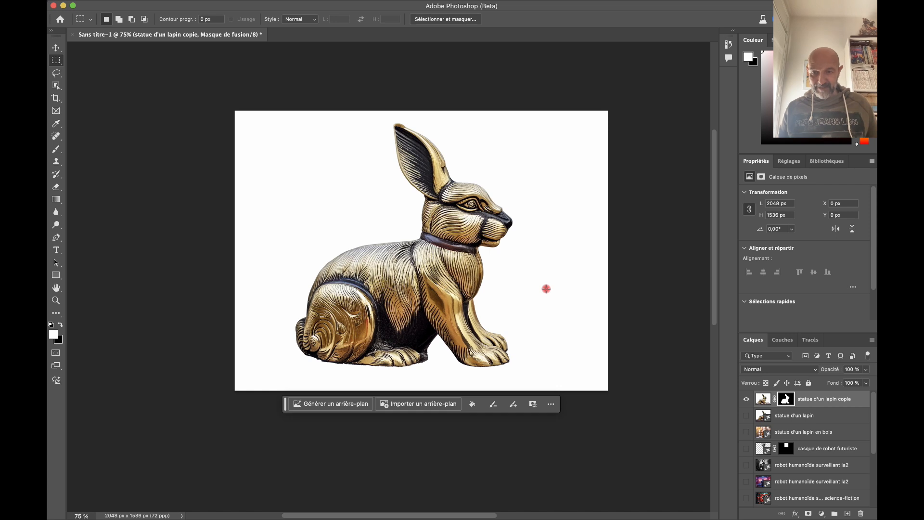
# Generate a background behind the golden rabbit with the prompt "musée egyptien avec focus arrière-plan"
pyautogui.click(332, 405)
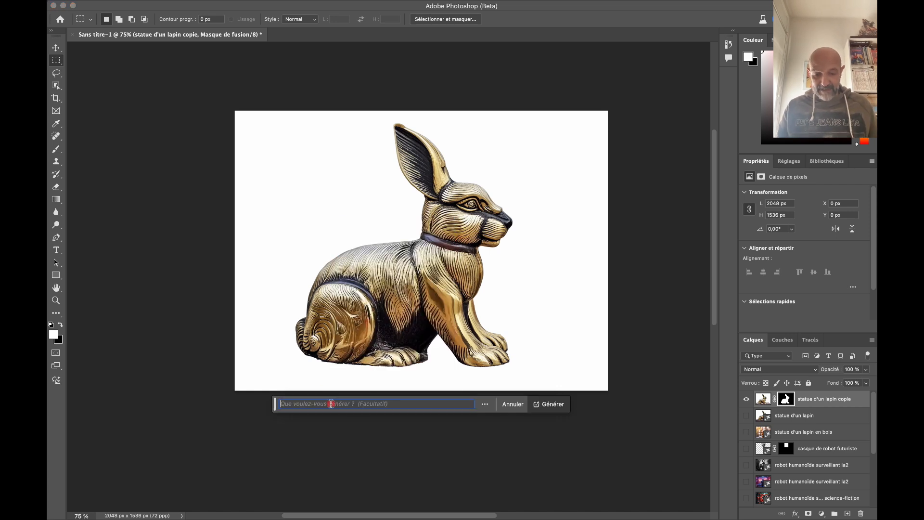
pyautogui.write('mus')
pyautogui.write('ée')
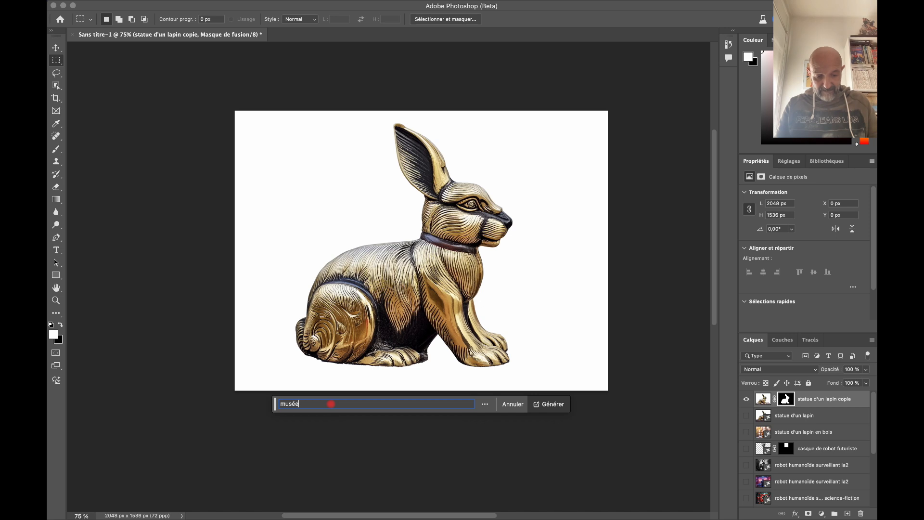
pyautogui.write(' egyp')
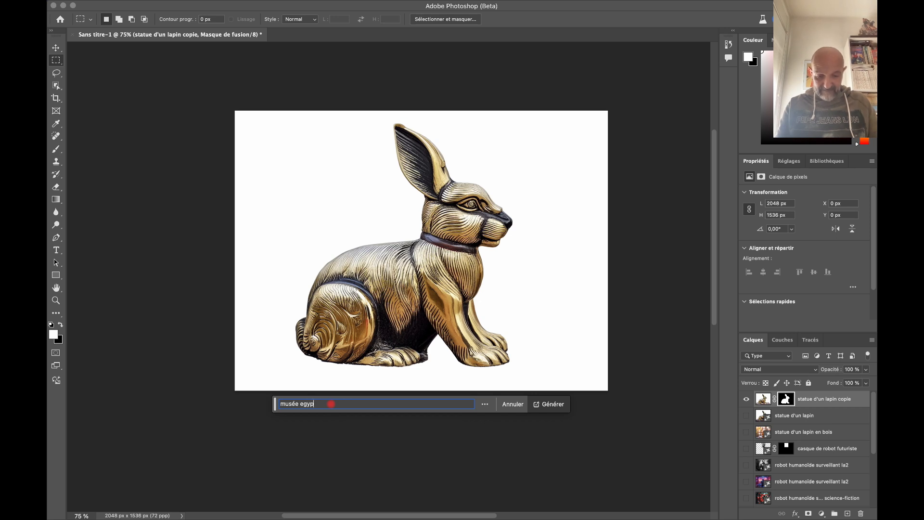
pyautogui.write('tien avec focus ')
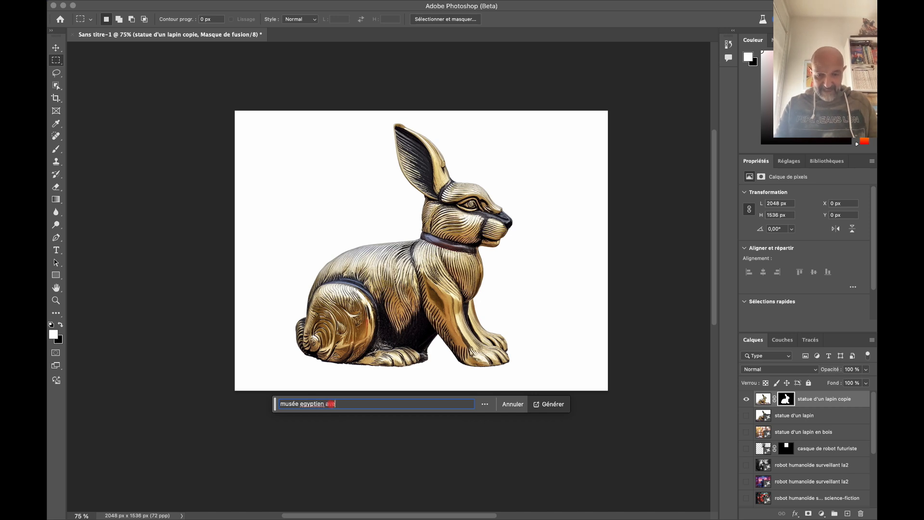
pyautogui.write('arrière-plan')
pyautogui.click(532, 406)
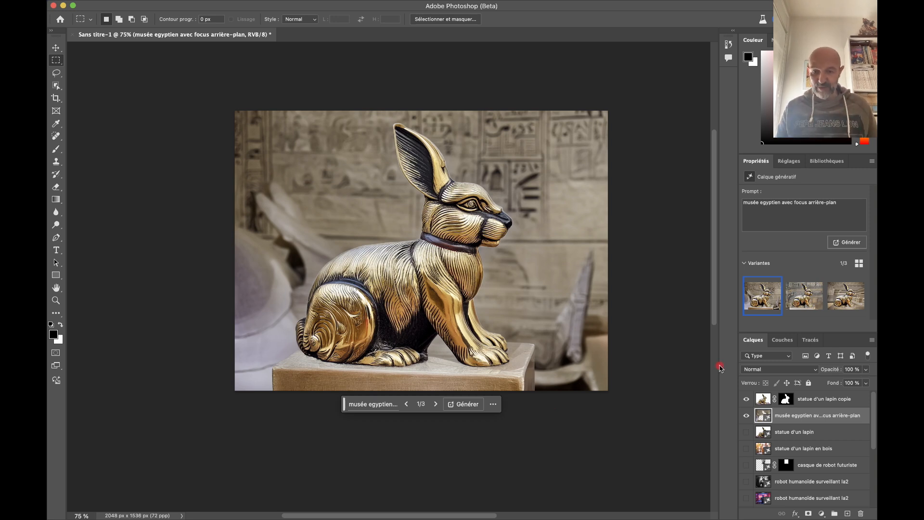
# Compare the Egyptian museum background variations and keep the second one
pyautogui.click(802, 296)
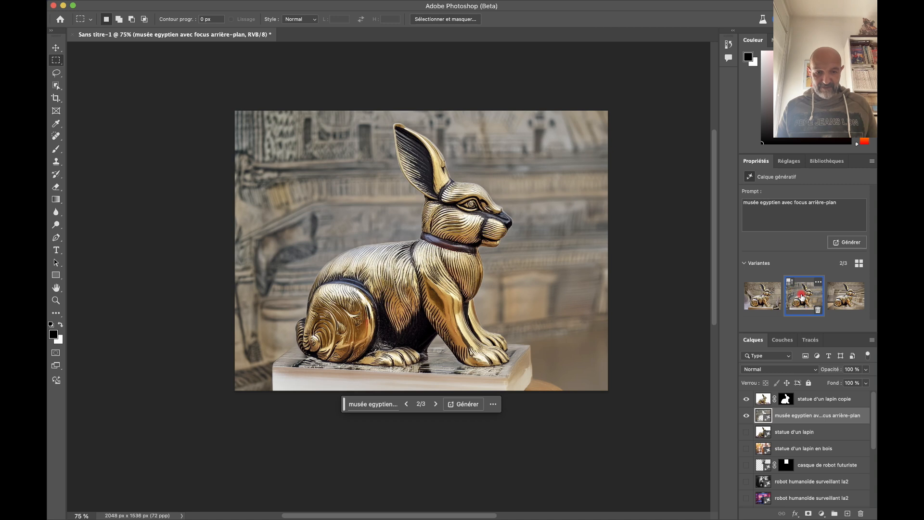
pyautogui.click(840, 296)
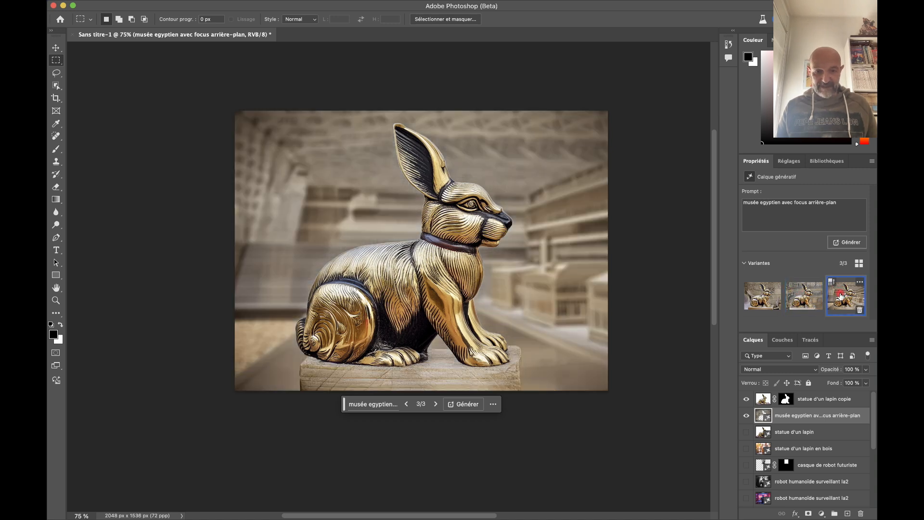
pyautogui.click(766, 294)
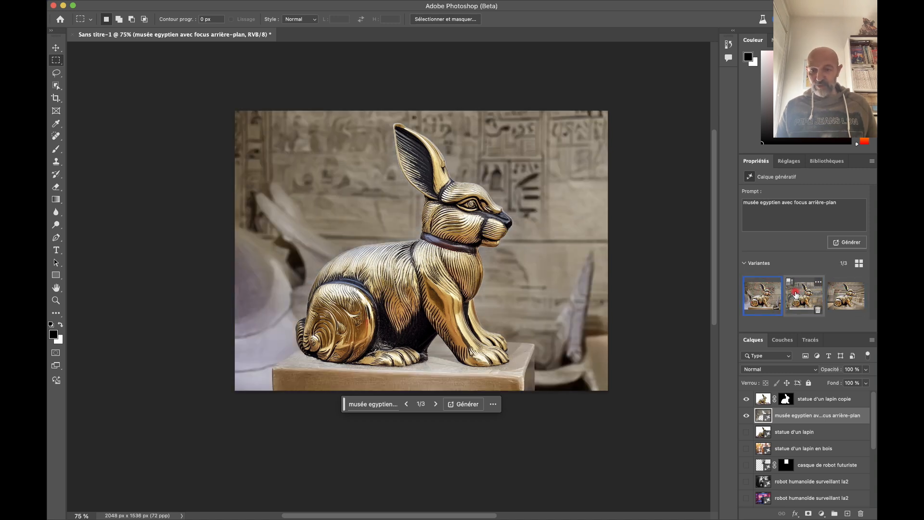
pyautogui.click(798, 294)
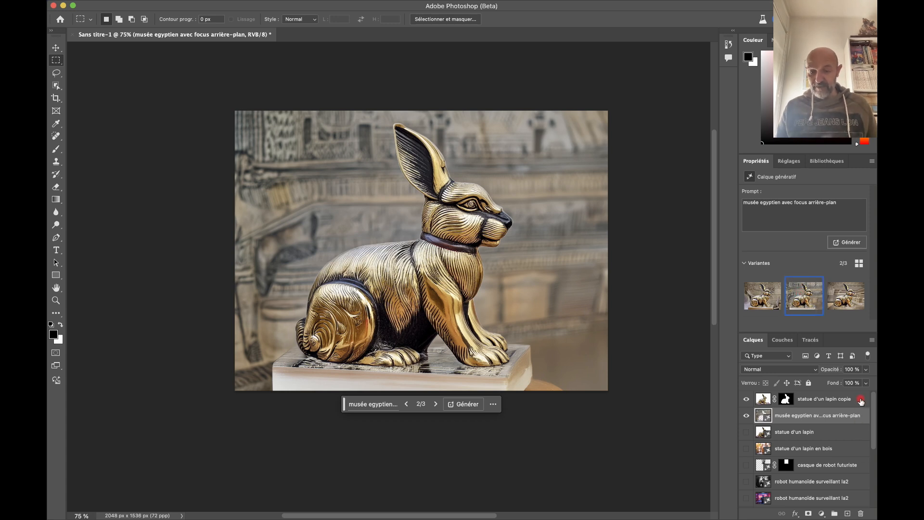
# Add a Correspondance de couleur adjustment layer above the "statue d'un lapin copie" layer
pyautogui.click(862, 402)
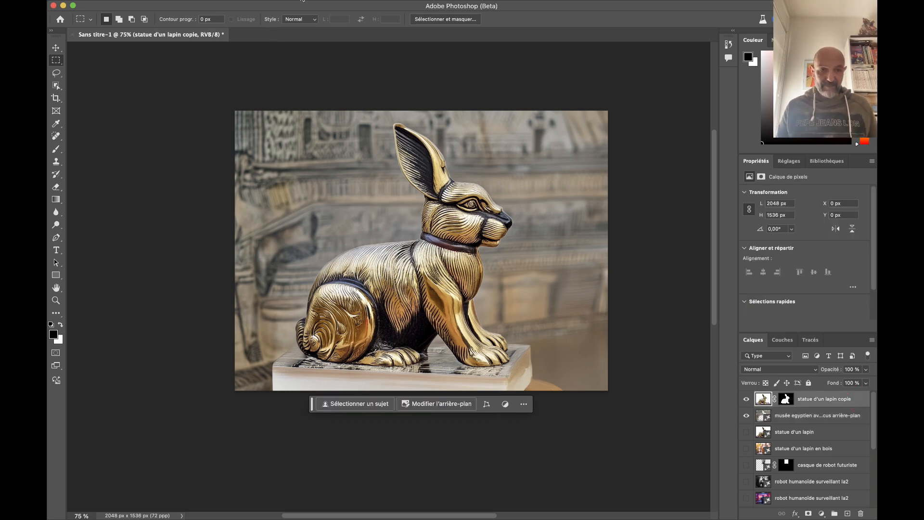
pyautogui.click(265, 0)
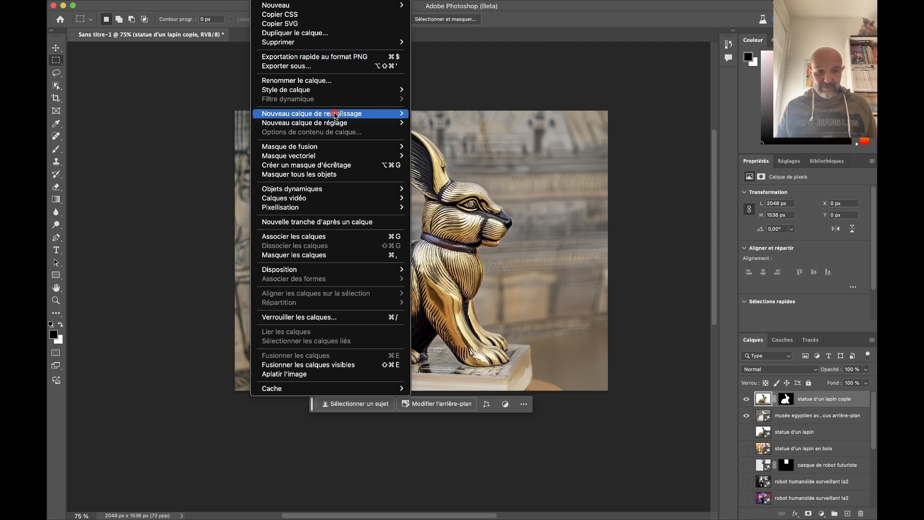
pyautogui.moveTo(337, 124)
pyautogui.click(495, 221)
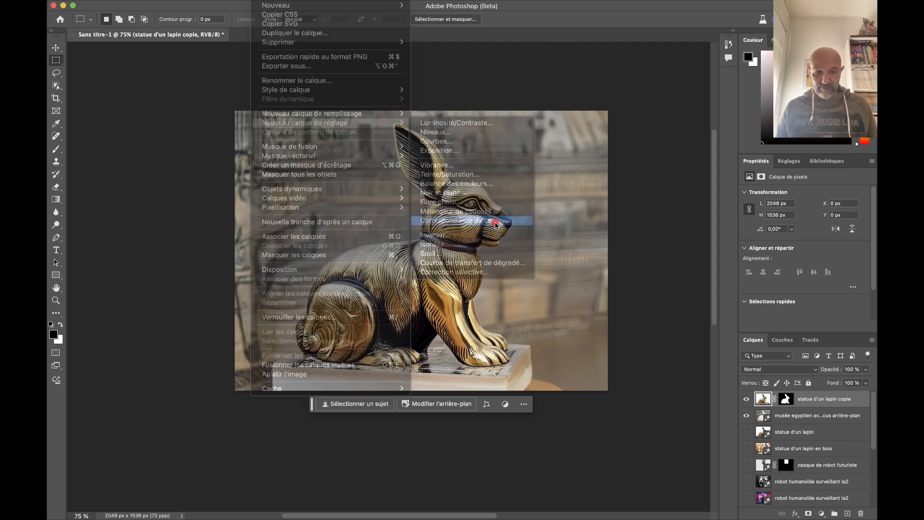
pyautogui.click(570, 242)
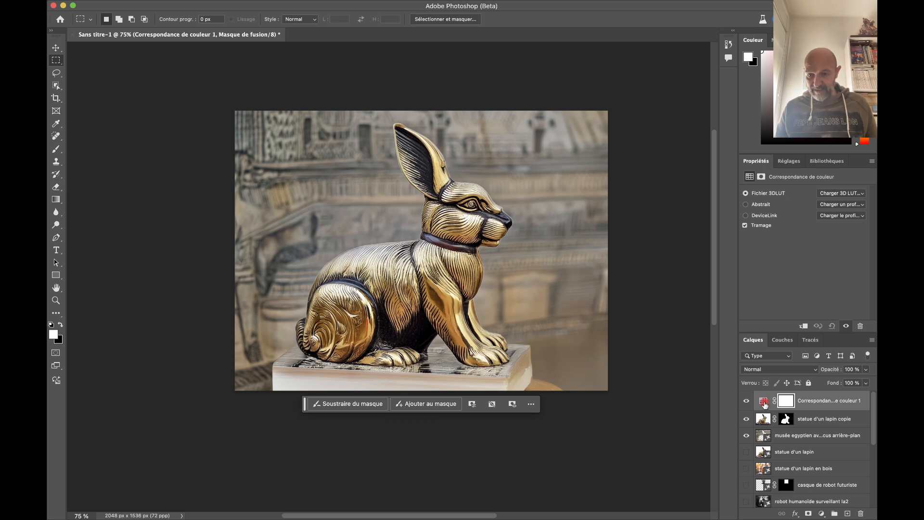
# Try the 3Strip.look 3D LUT on the colour lookup layer, and settle on Crisp_Warm.look
pyautogui.click(863, 195)
pyautogui.click(697, 352)
pyautogui.click(863, 193)
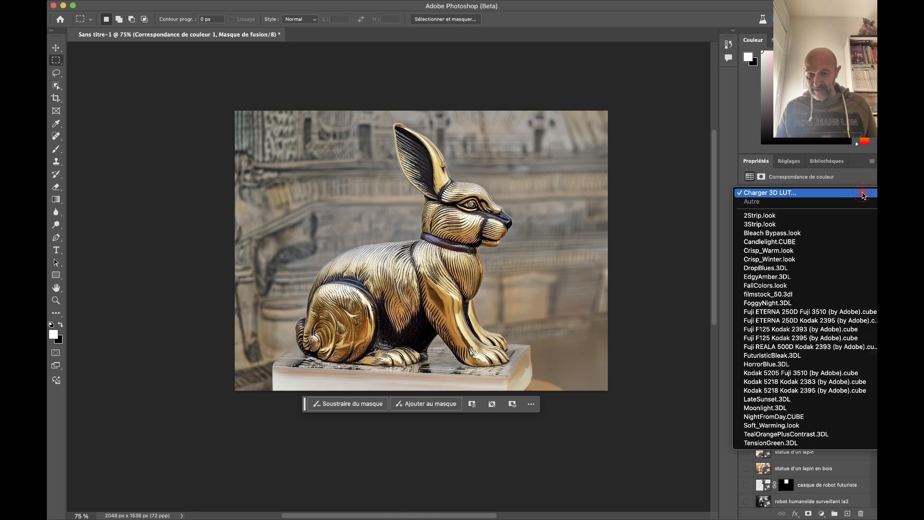
pyautogui.click(781, 224)
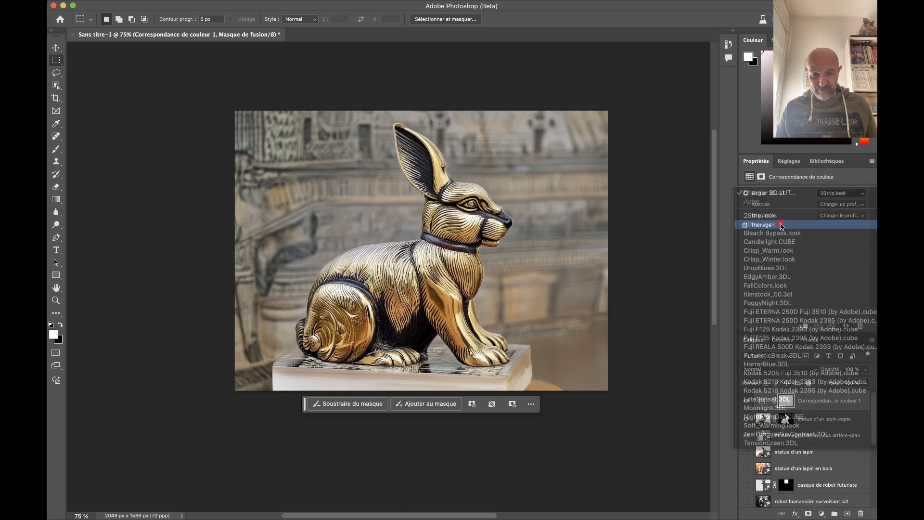
pyautogui.click(863, 194)
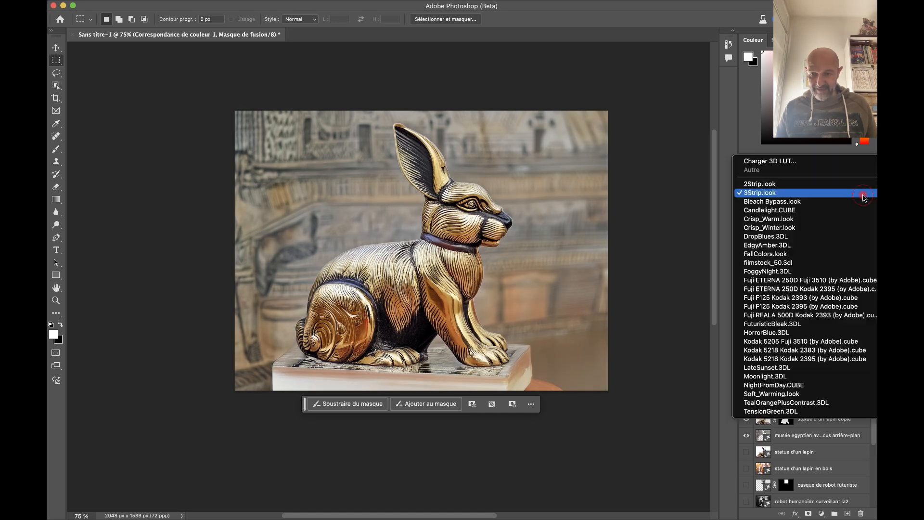
pyautogui.click(813, 222)
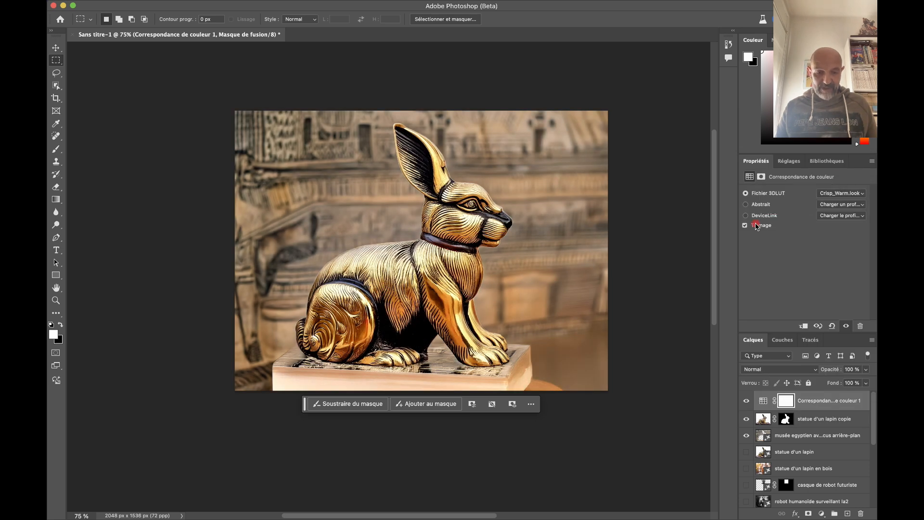